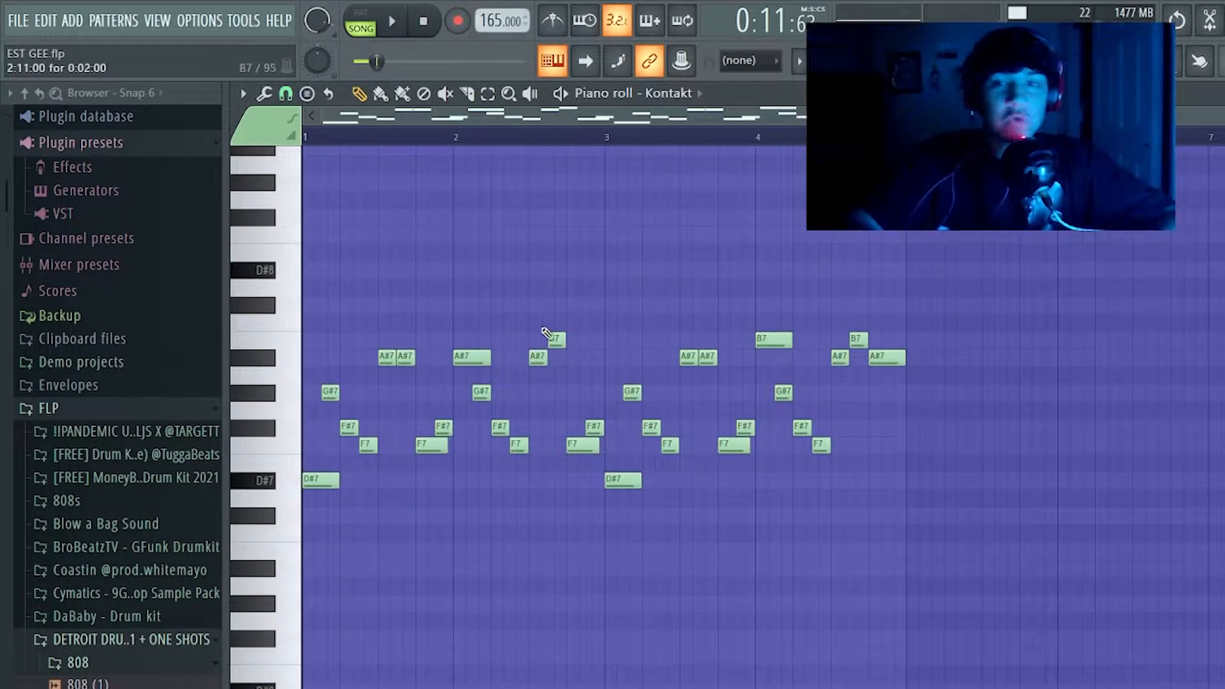
Play back the KEYS melody in the piano roll to hear its notes
{"action": "scroll", "coordinate": [261, 488], "scroll_direction": "up", "scroll_amount": 4}
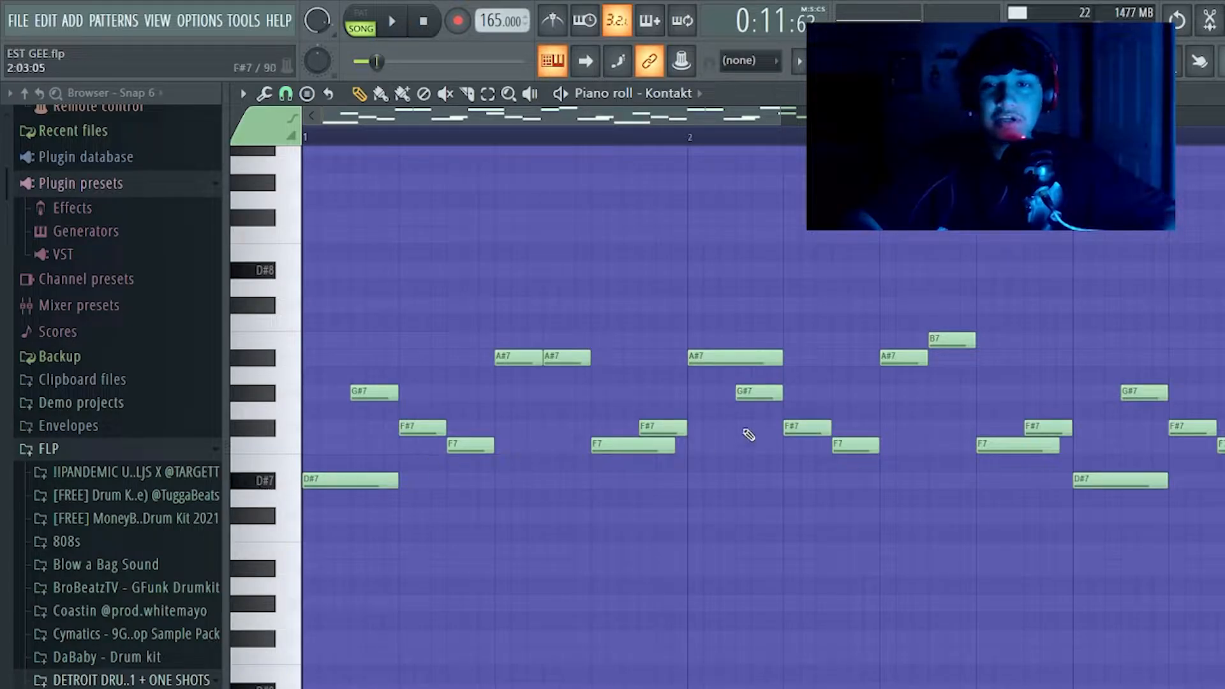
{"action": "scroll", "coordinate": [746, 431], "scroll_direction": "down", "scroll_amount": 3}
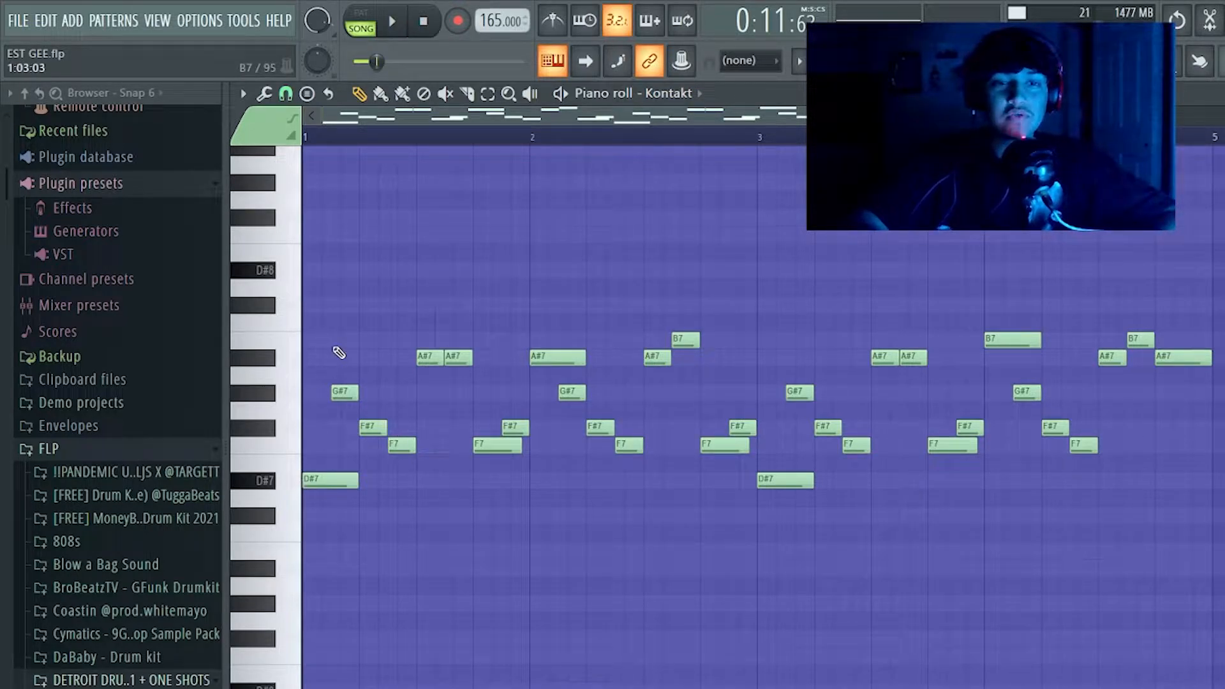
{"action": "key", "text": "space"}
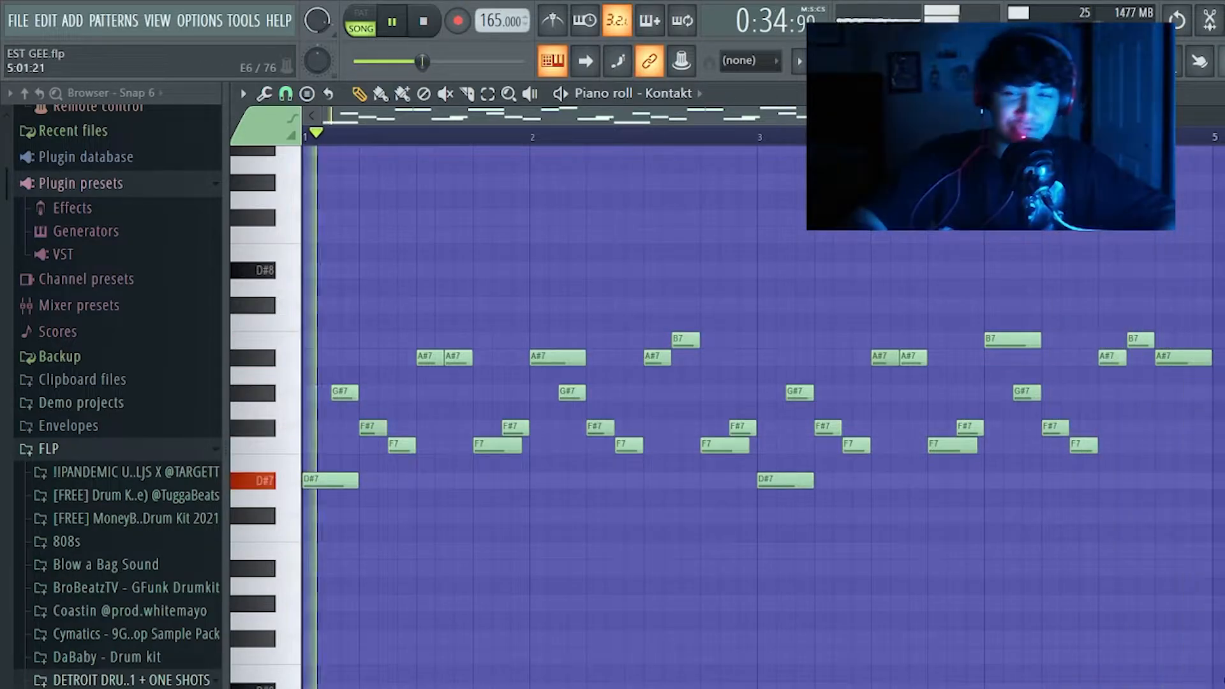
{"action": "key", "text": "space"}
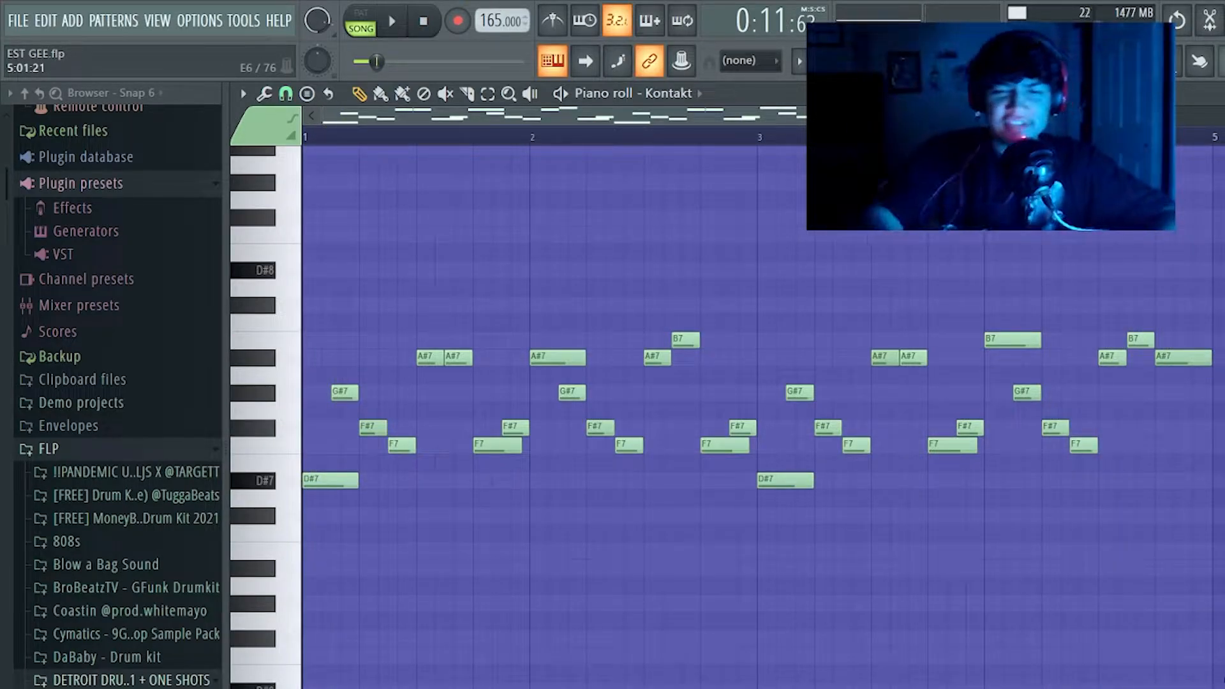
{"action": "key", "text": "space"}
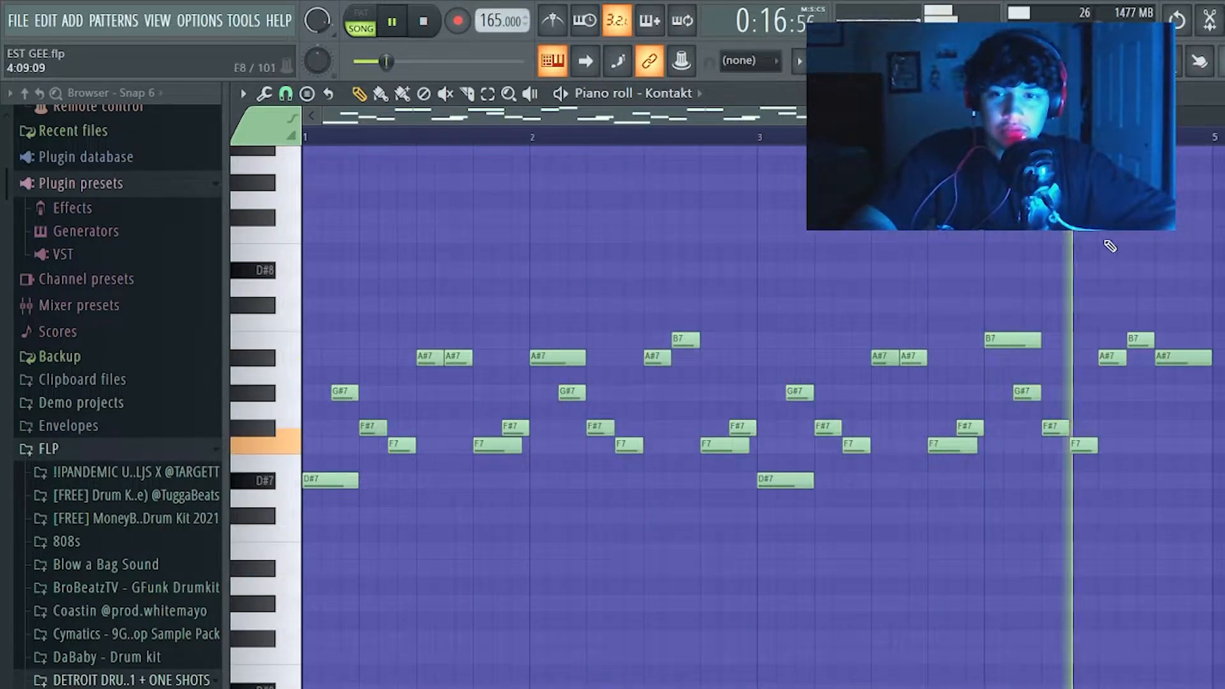
{"action": "key", "text": "space"}
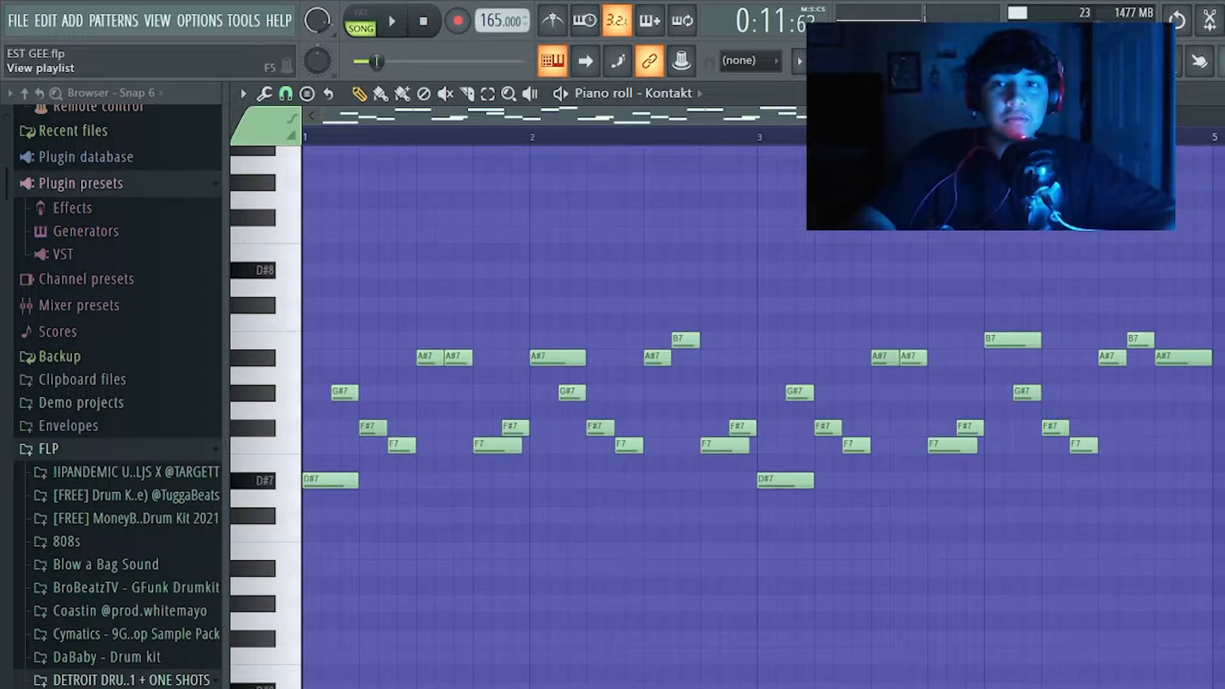
In the playlist, leave only the DEEP KEYS track unmuted and open its pattern in the piano roll
{"action": "key", "text": "F5"}
{"action": "scroll", "coordinate": [731, 324], "scroll_direction": "down", "scroll_amount": 2}
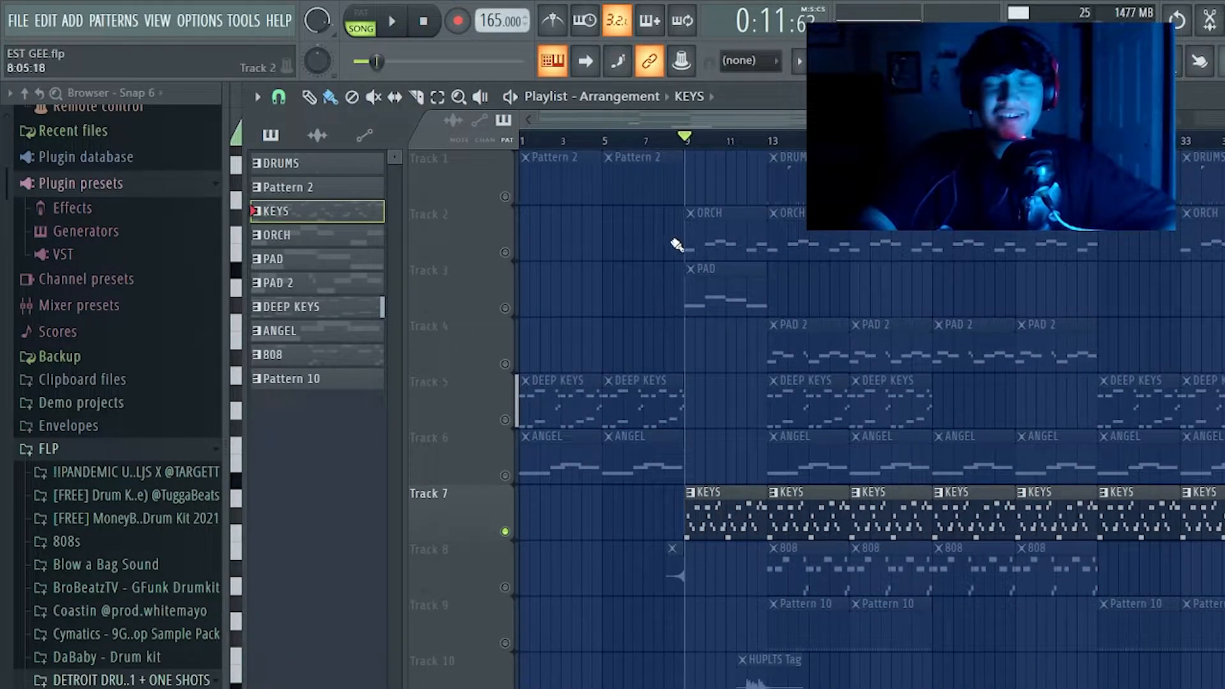
{"action": "scroll", "coordinate": [695, 256], "scroll_direction": "up", "scroll_amount": 2}
{"action": "scroll", "coordinate": [781, 461], "scroll_direction": "up", "scroll_amount": 3}
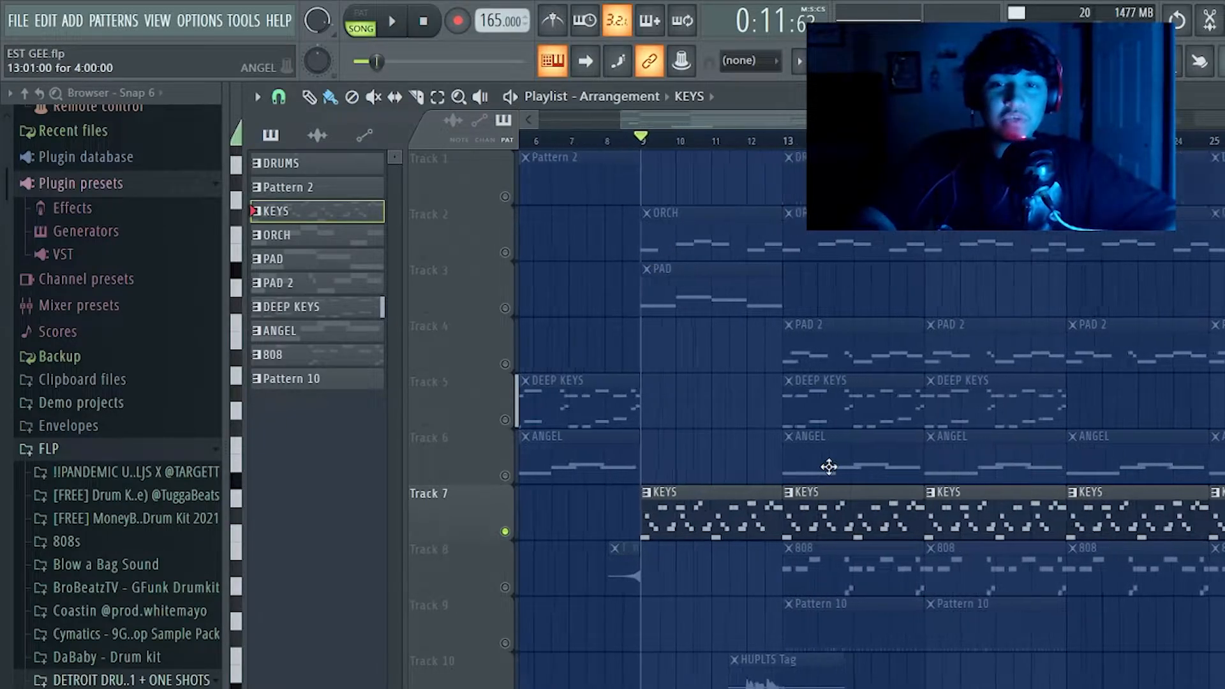
{"action": "left_click", "coordinate": [506, 420]}
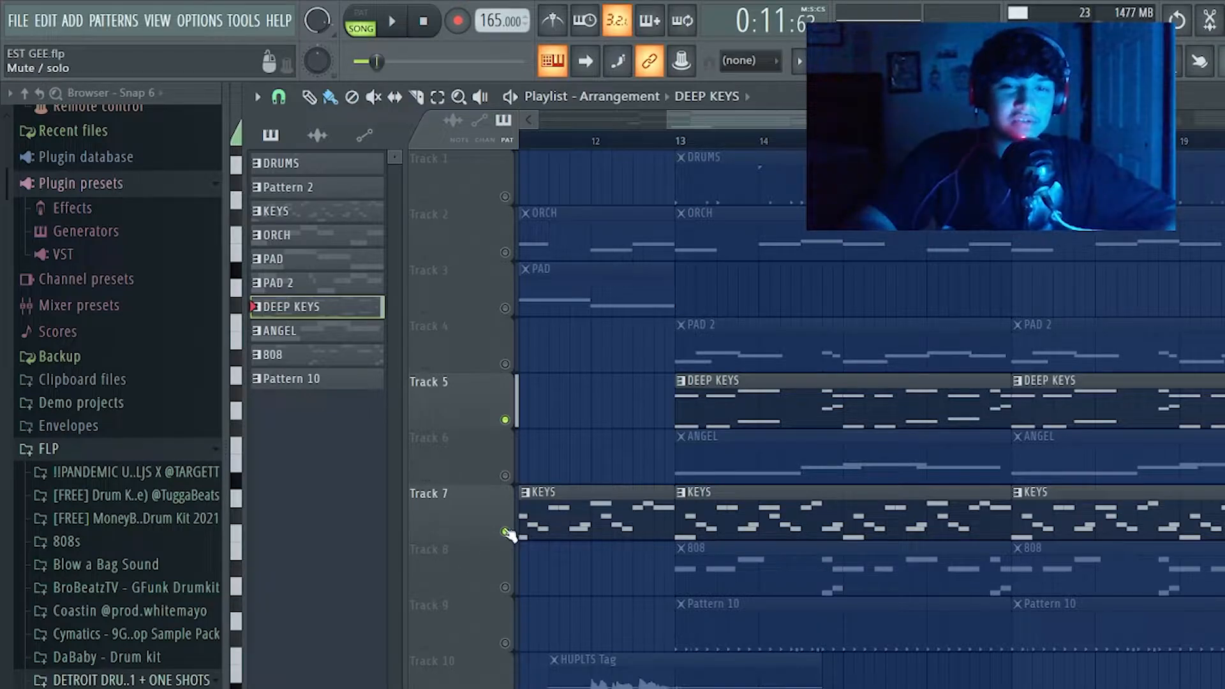
{"action": "left_click", "coordinate": [506, 532]}
{"action": "double_click", "coordinate": [695, 397]}
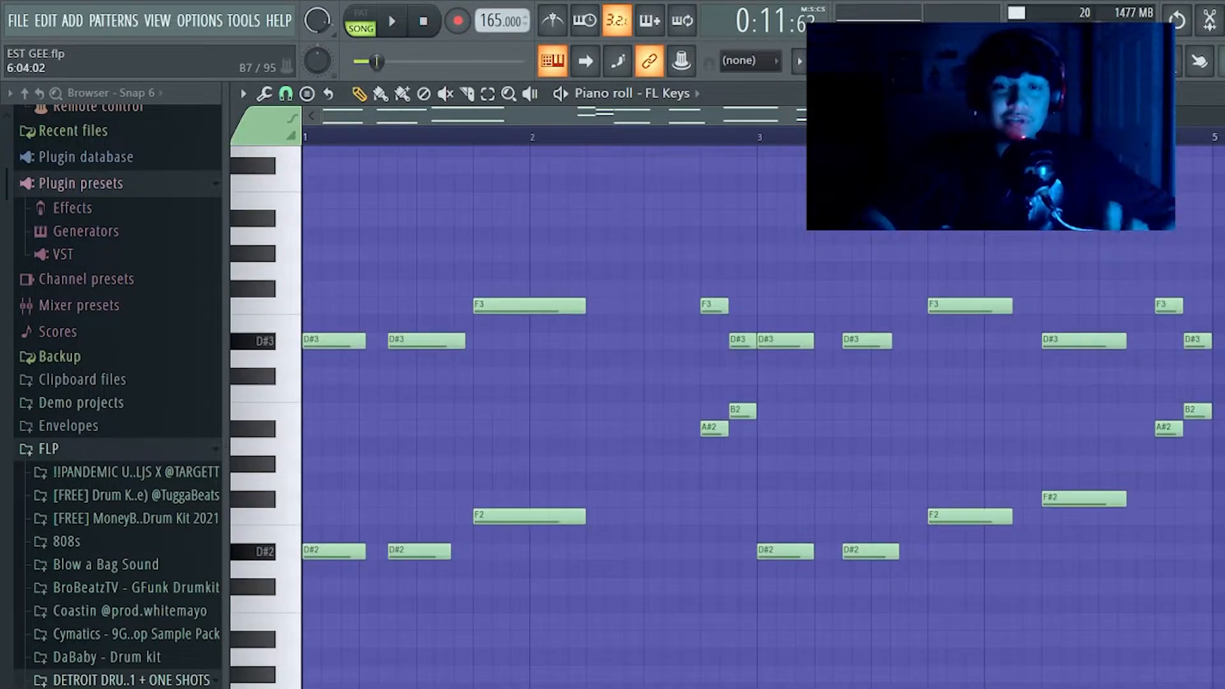
Switch to pattern mode and play back the DEEP KEYS notes
{"action": "scroll", "coordinate": [872, 431], "scroll_direction": "down", "scroll_amount": 2}
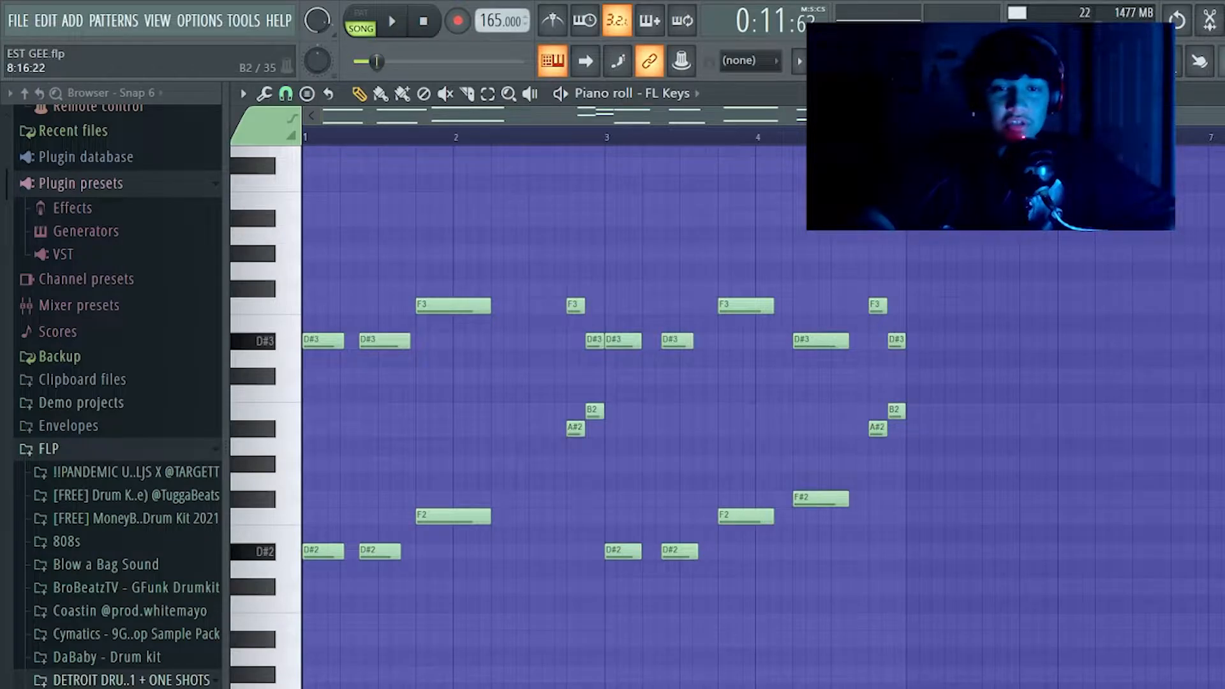
{"action": "scroll", "coordinate": [759, 414], "scroll_direction": "up", "scroll_amount": 1}
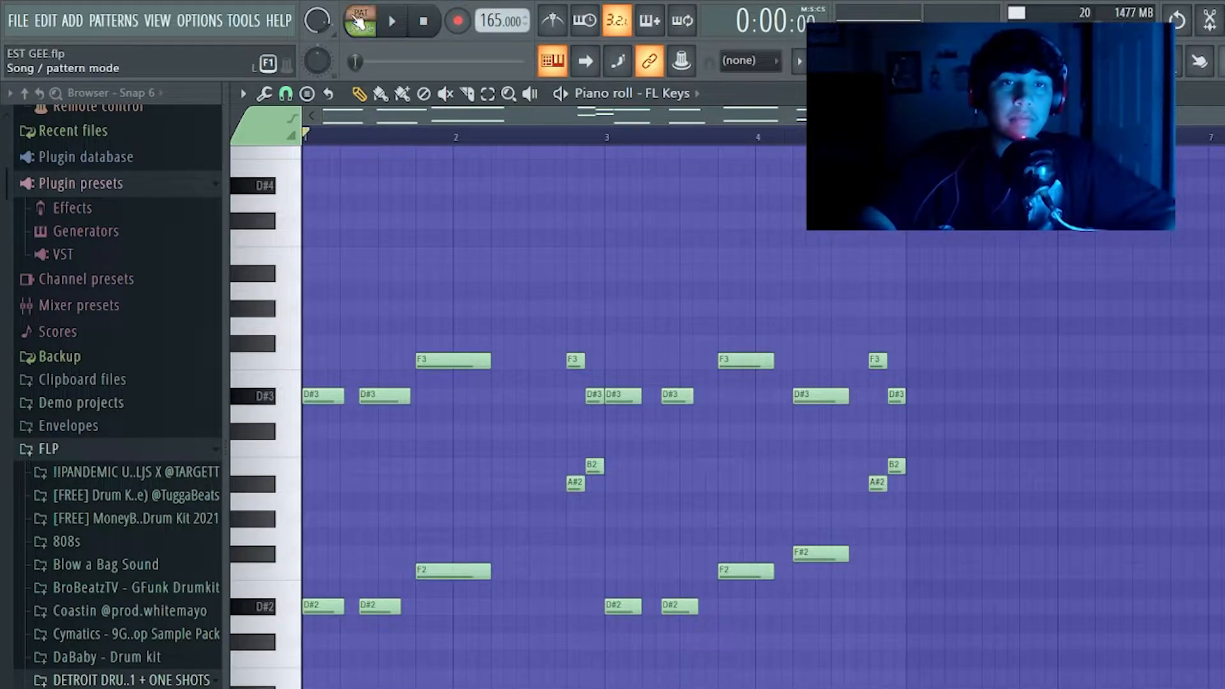
{"action": "key", "text": "space"}
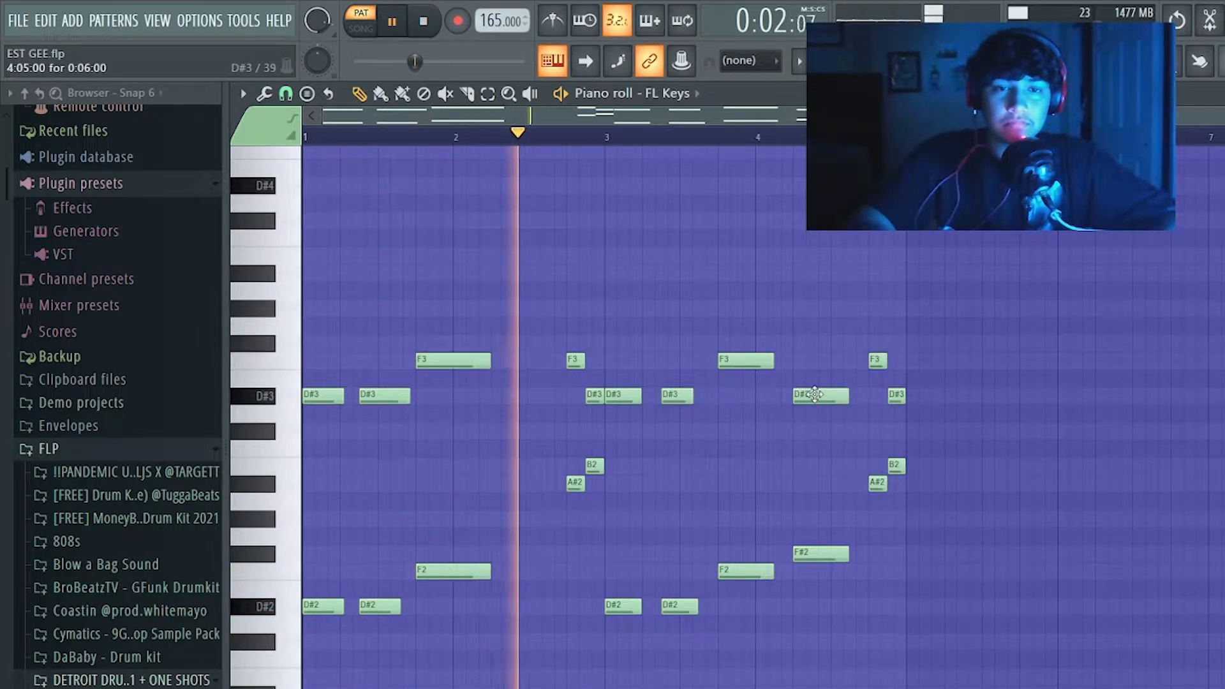
{"action": "mouse_move", "coordinate": [802, 545]}
{"action": "left_mouse_down"}
{"action": "mouse_move", "coordinate": [805, 511]}
{"action": "mouse_move", "coordinate": [811, 552]}
{"action": "left_mouse_up"}
{"action": "left_click_drag", "start_coordinate": [812, 396], "coordinate": [821, 426]}
{"action": "key", "text": "ctrl+z"}
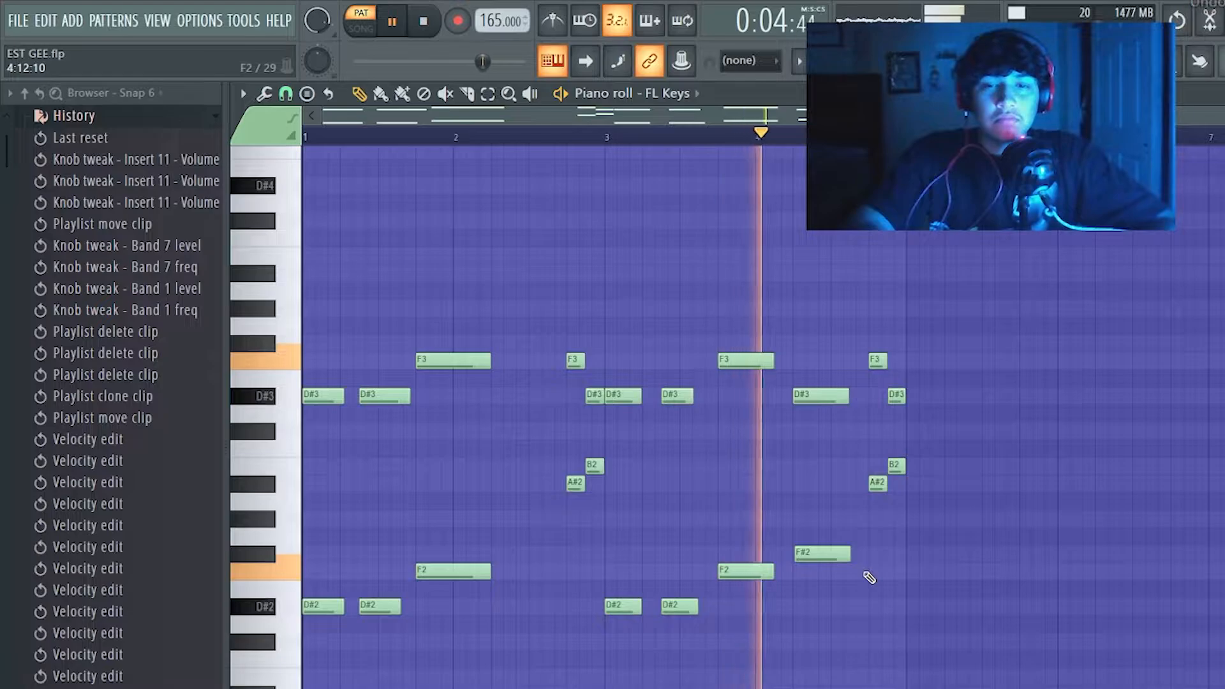
Replace the F#2 note in bar 4 of DEEP KEYS with a D#2 note aligned under the D#3 note
{"action": "key", "text": "space"}
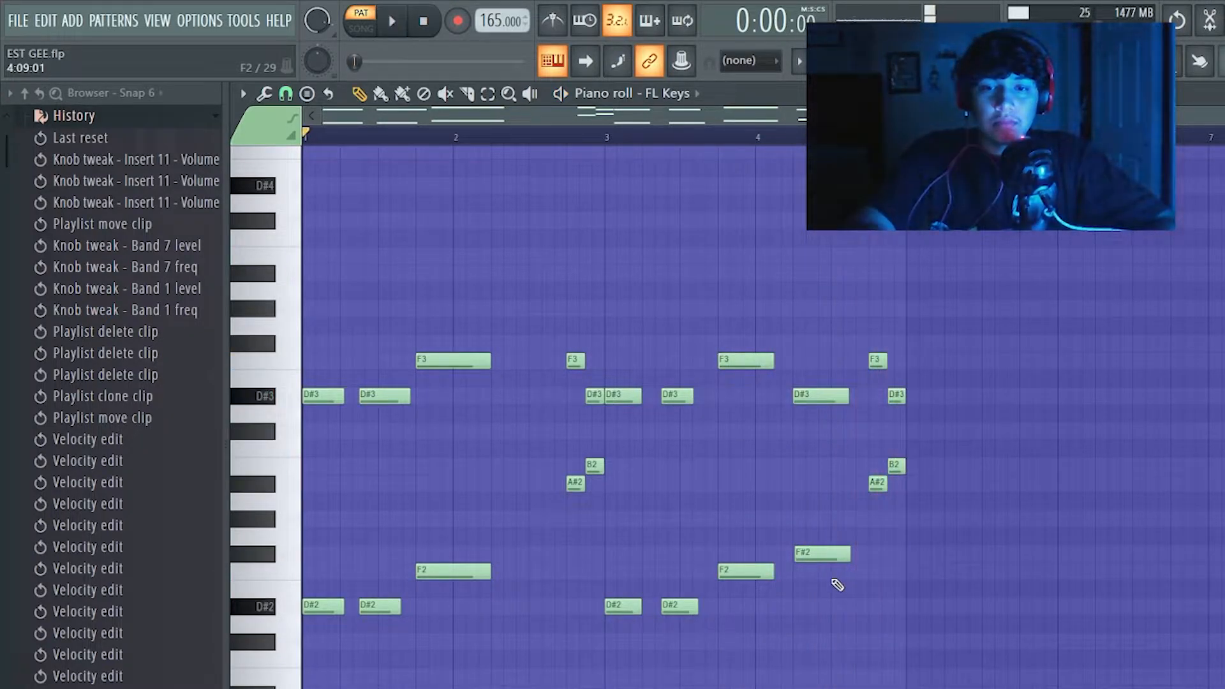
{"action": "key", "text": "space"}
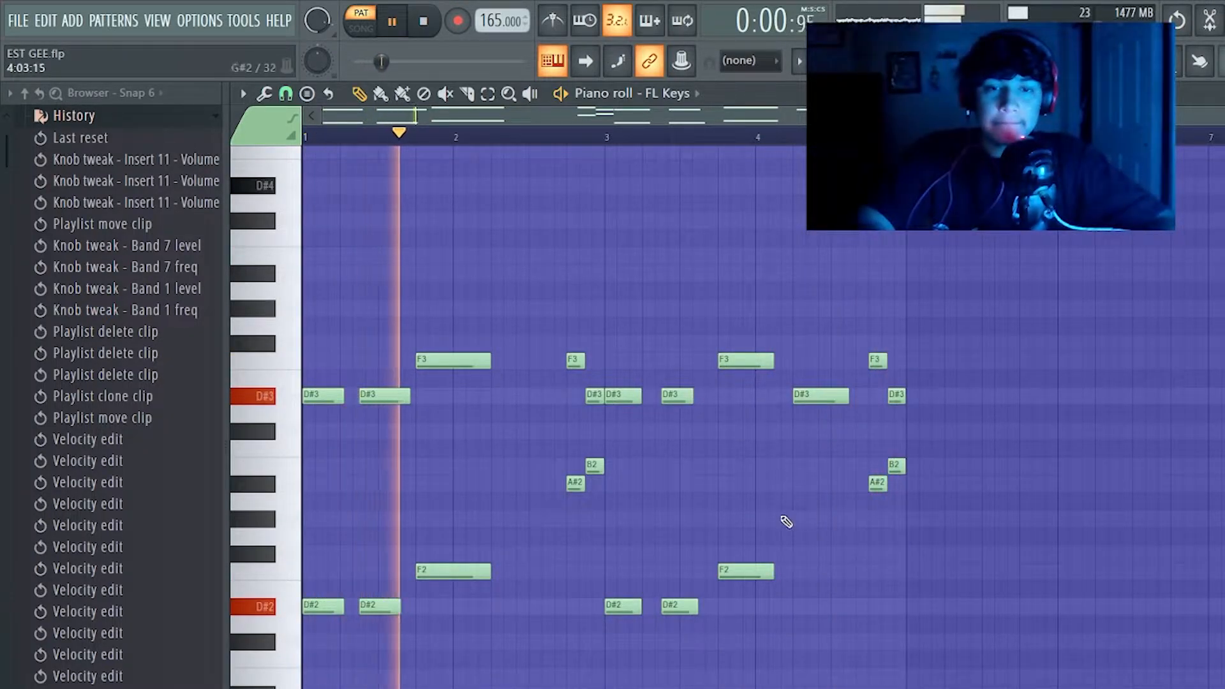
{"action": "left_click", "coordinate": [780, 606]}
{"action": "left_click_drag", "start_coordinate": [779, 611], "coordinate": [796, 611]}
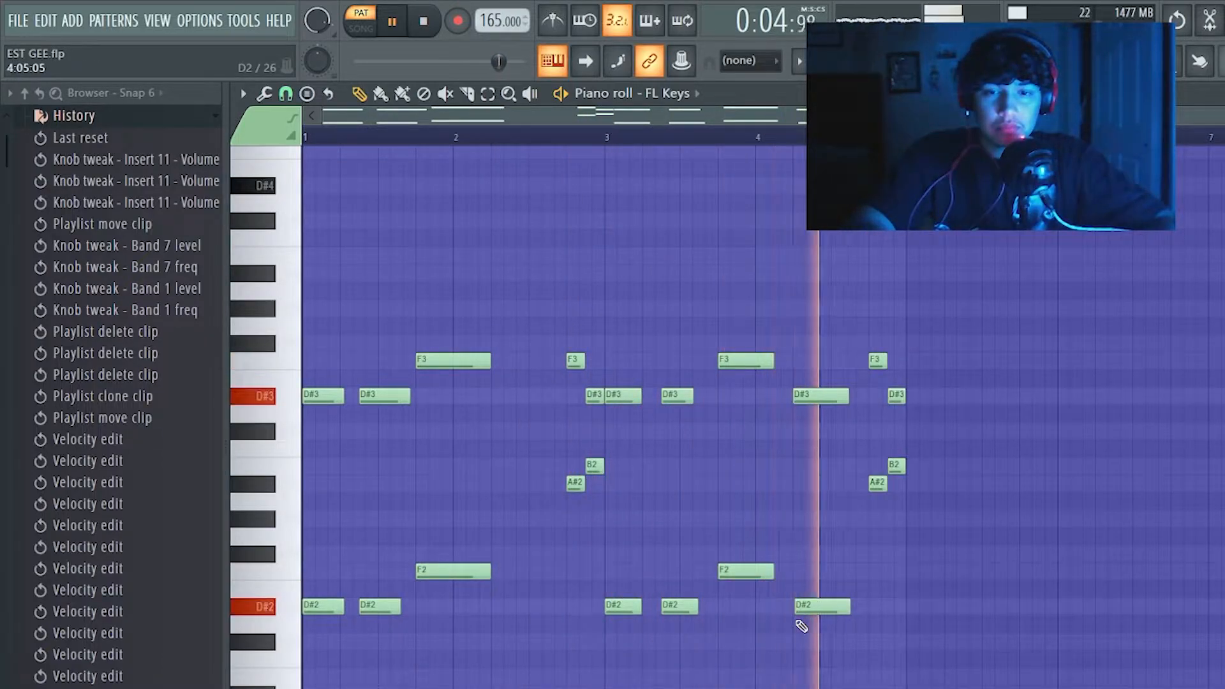
{"action": "left_click_drag", "start_coordinate": [805, 609], "coordinate": [803, 610]}
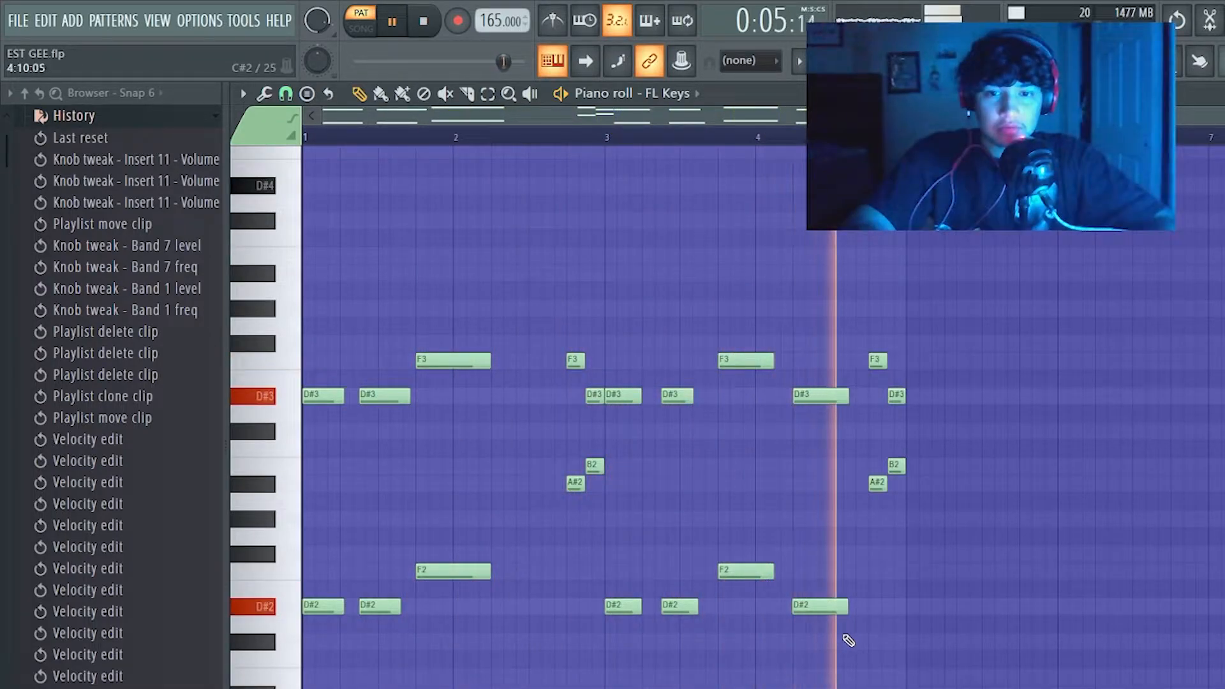
In the playlist, unmute the KEYS track alongside DEEP KEYS and play the song from bar 13
{"action": "left_click", "coordinate": [974, 62]}
{"action": "left_click", "coordinate": [974, 61]}
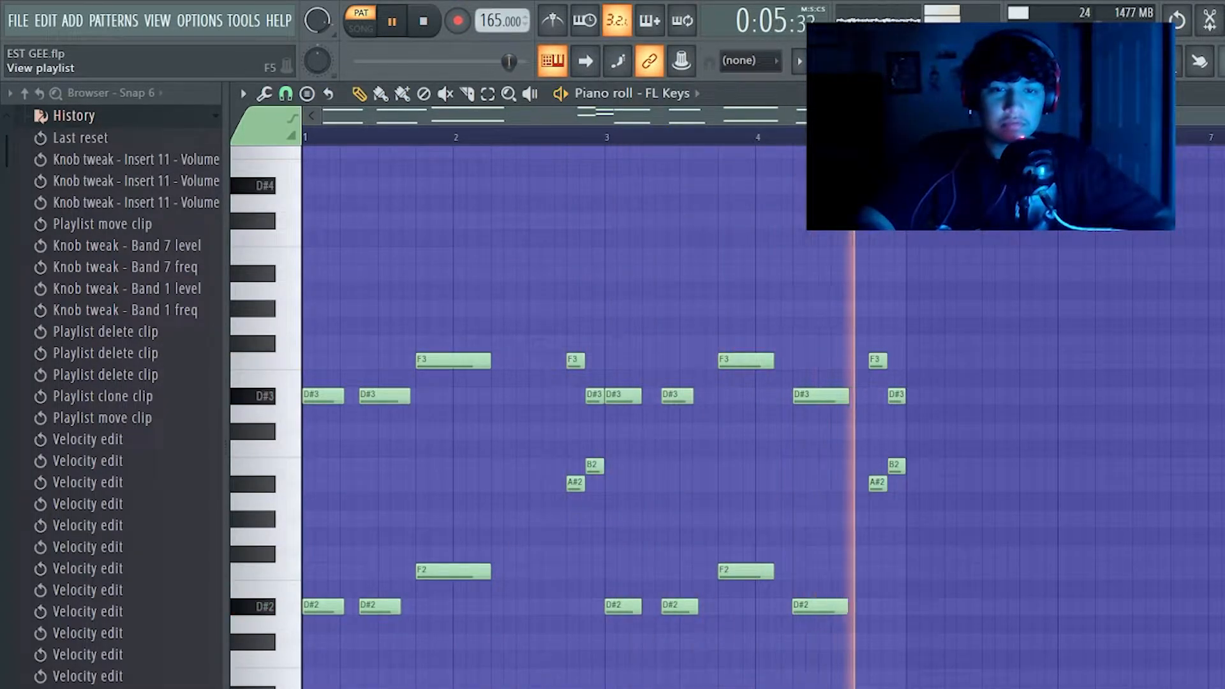
{"action": "left_click", "coordinate": [975, 61]}
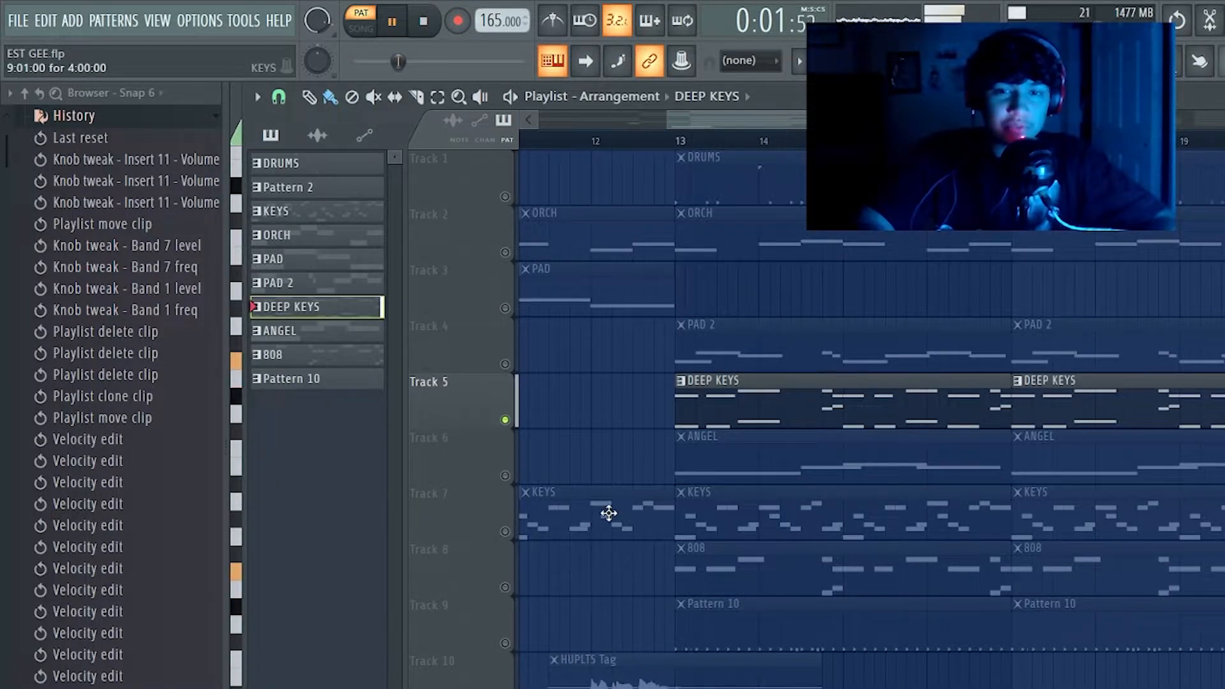
{"action": "scroll", "coordinate": [608, 513], "scroll_direction": "down", "scroll_amount": 3}
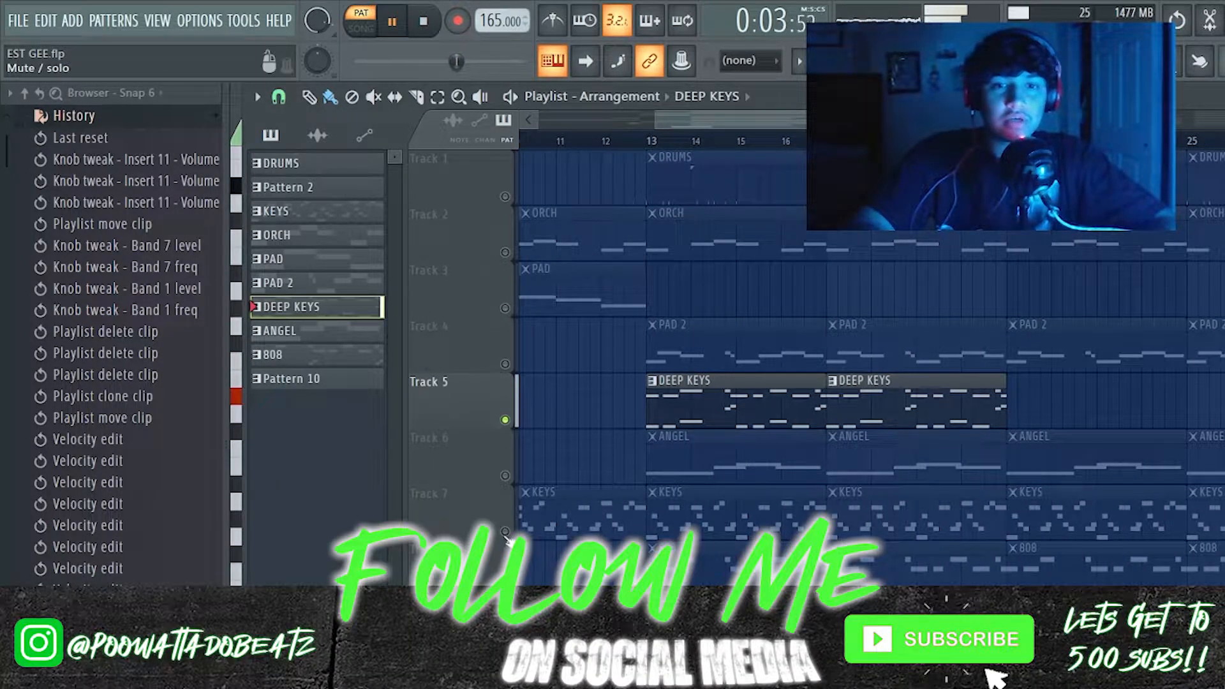
{"action": "left_click", "coordinate": [505, 532]}
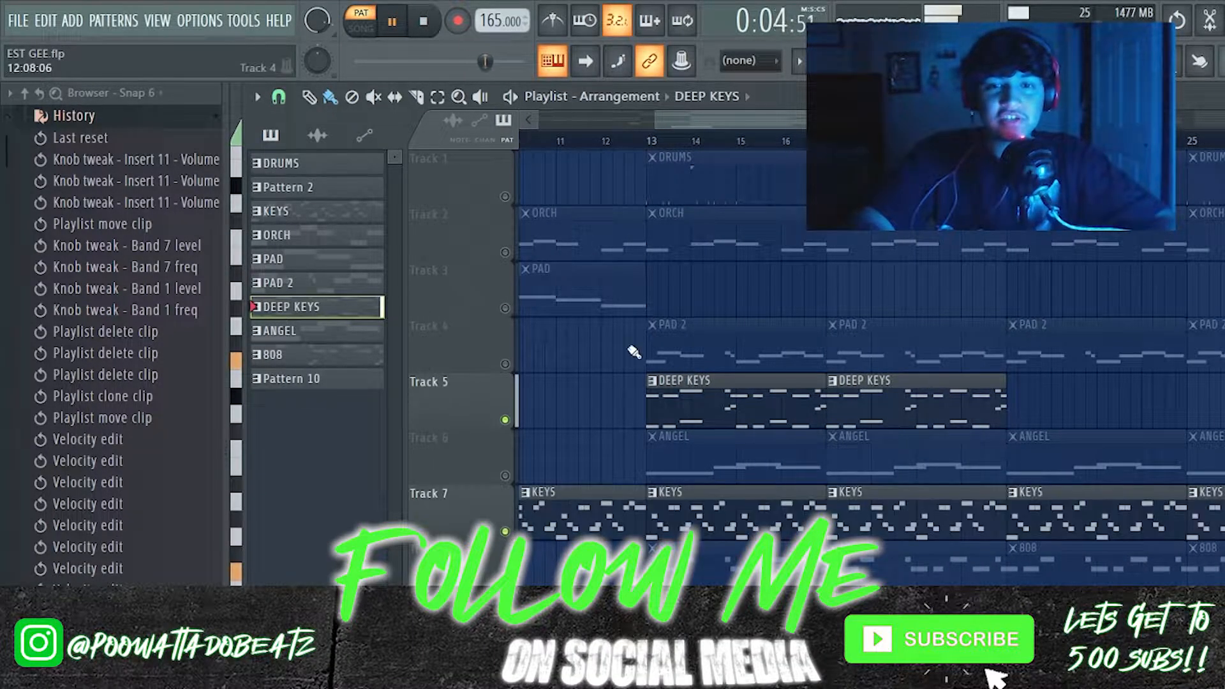
{"action": "left_click", "coordinate": [658, 138]}
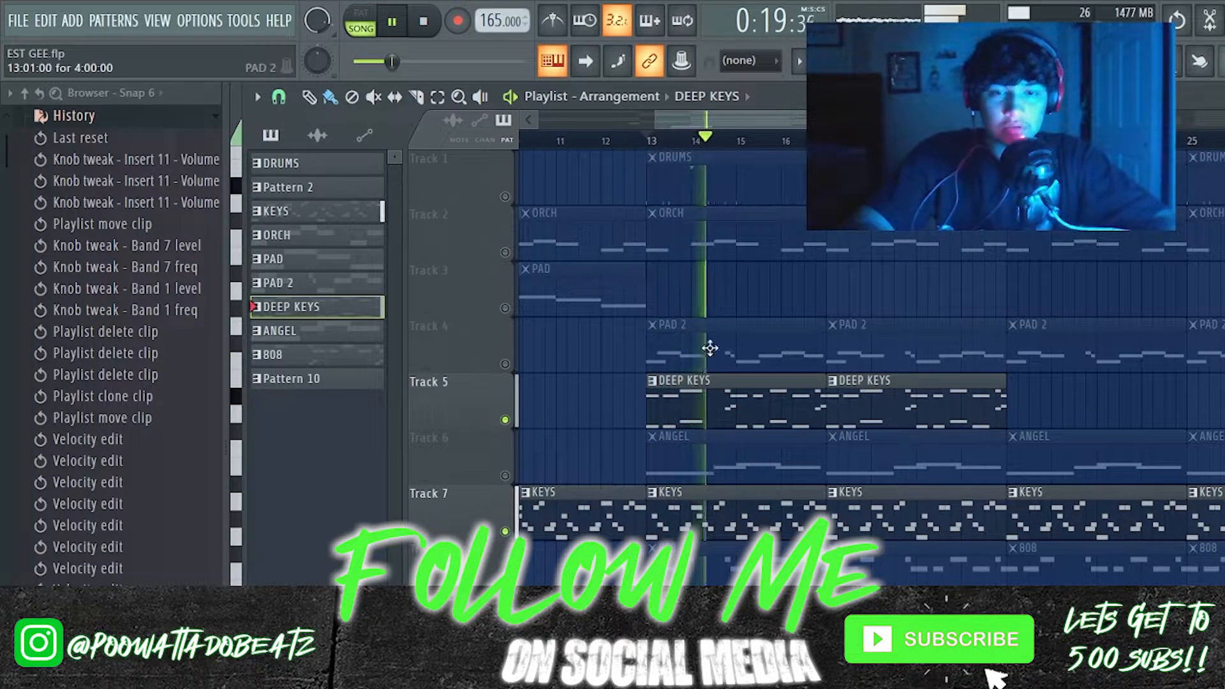
{"action": "scroll", "coordinate": [719, 370], "scroll_direction": "down", "scroll_amount": 2}
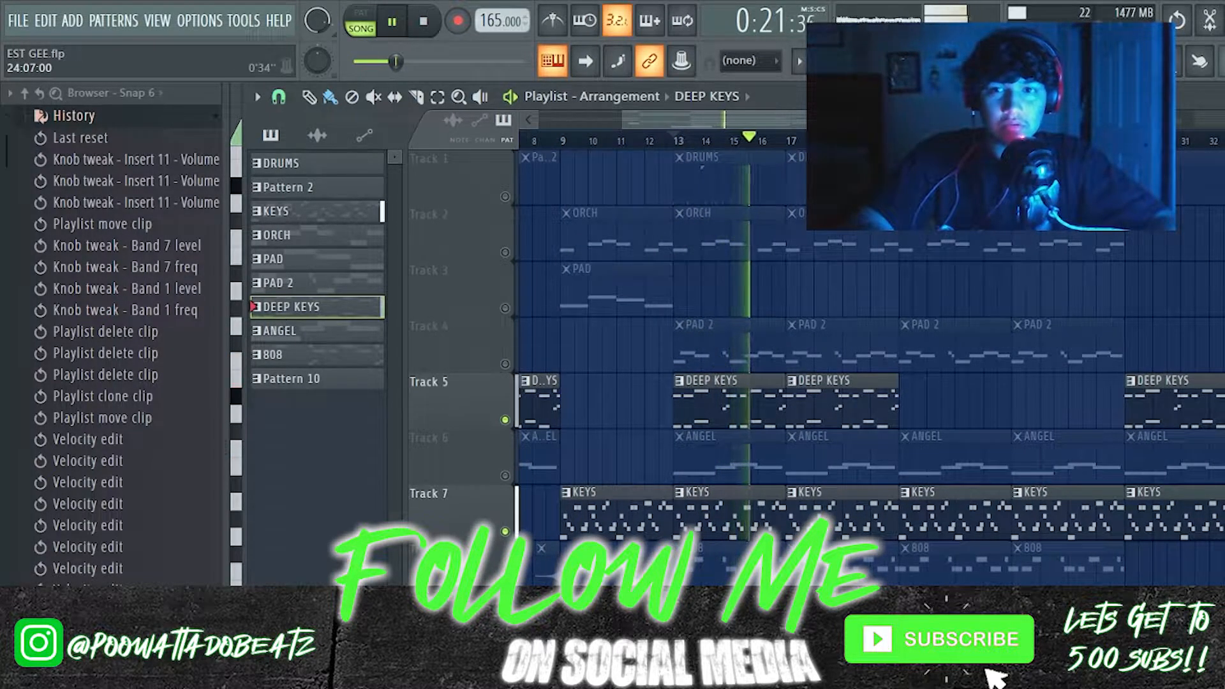
Lower mixer track 9's volume to 65% and return to the playlist
{"action": "left_click", "coordinate": [1072, 61]}
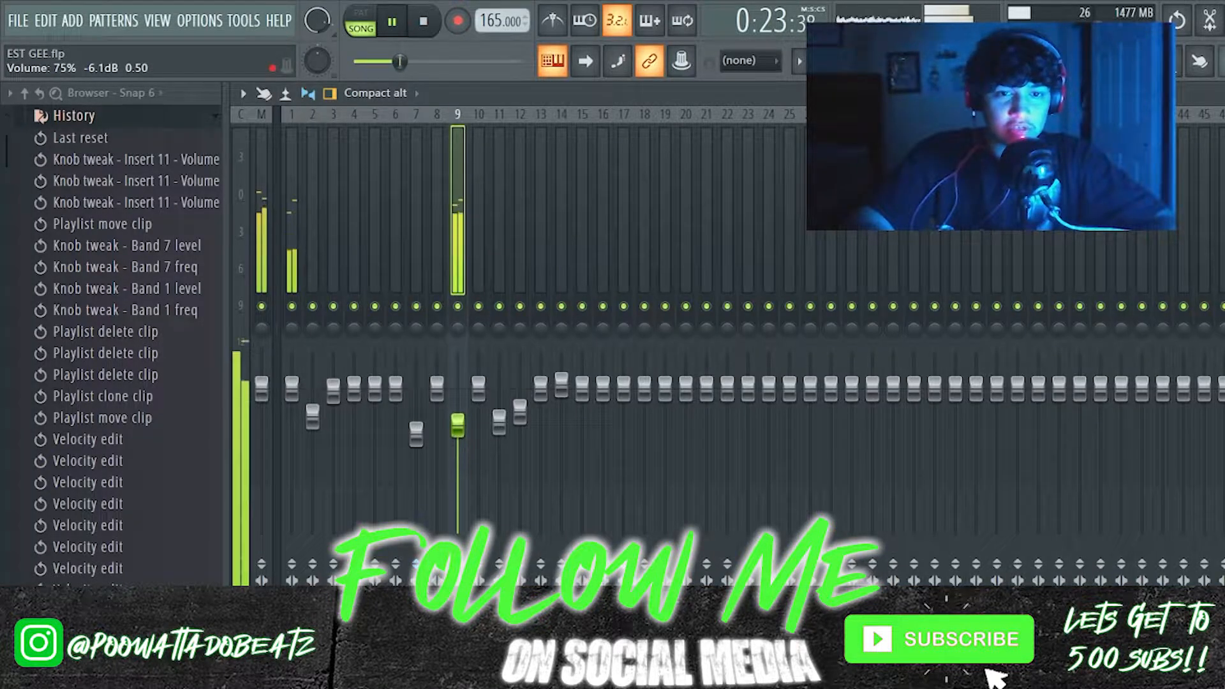
{"action": "left_click_drag", "start_coordinate": [458, 447], "coordinate": [458, 440]}
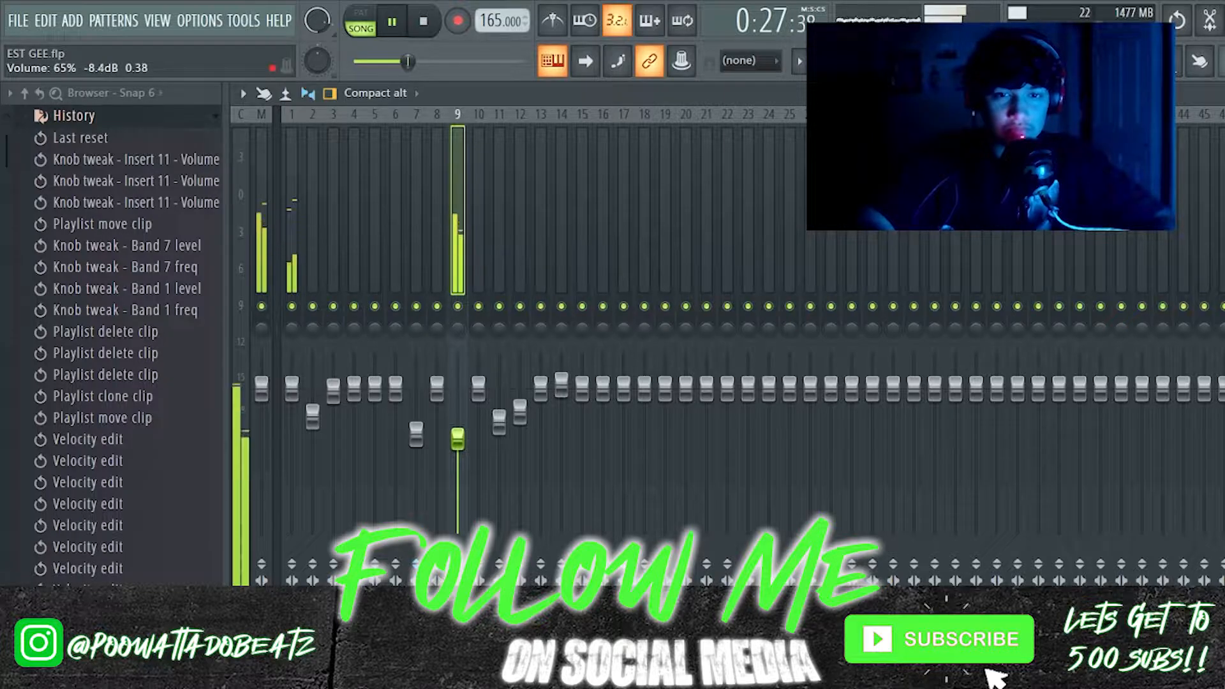
{"action": "left_click", "coordinate": [974, 60]}
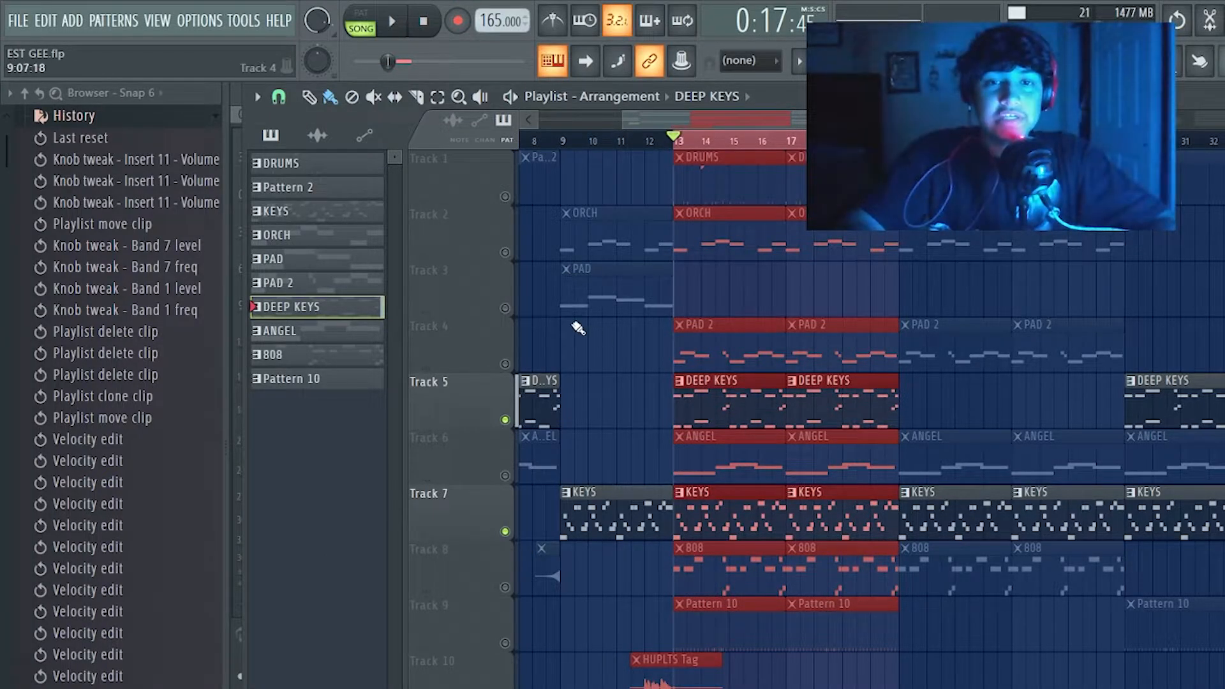
Leave only the ORCH track unmuted and open the ORCH pattern in the piano roll
{"action": "left_click", "coordinate": [505, 421]}
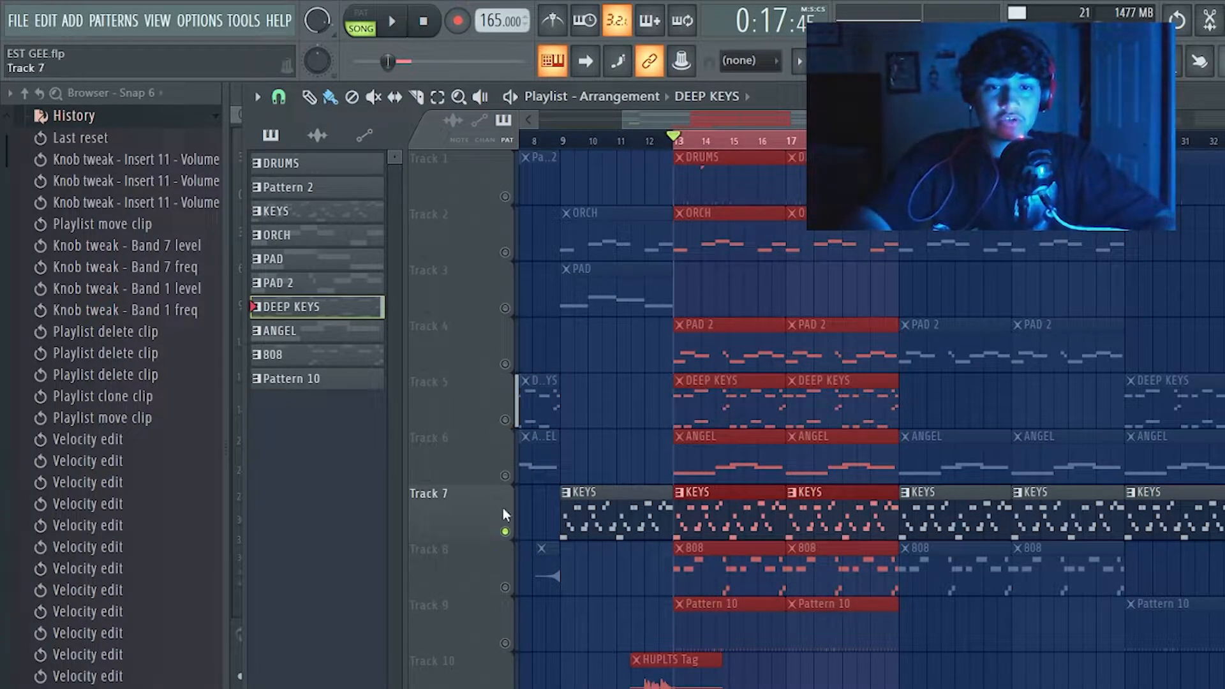
{"action": "left_click", "coordinate": [505, 531]}
{"action": "left_click", "coordinate": [505, 252]}
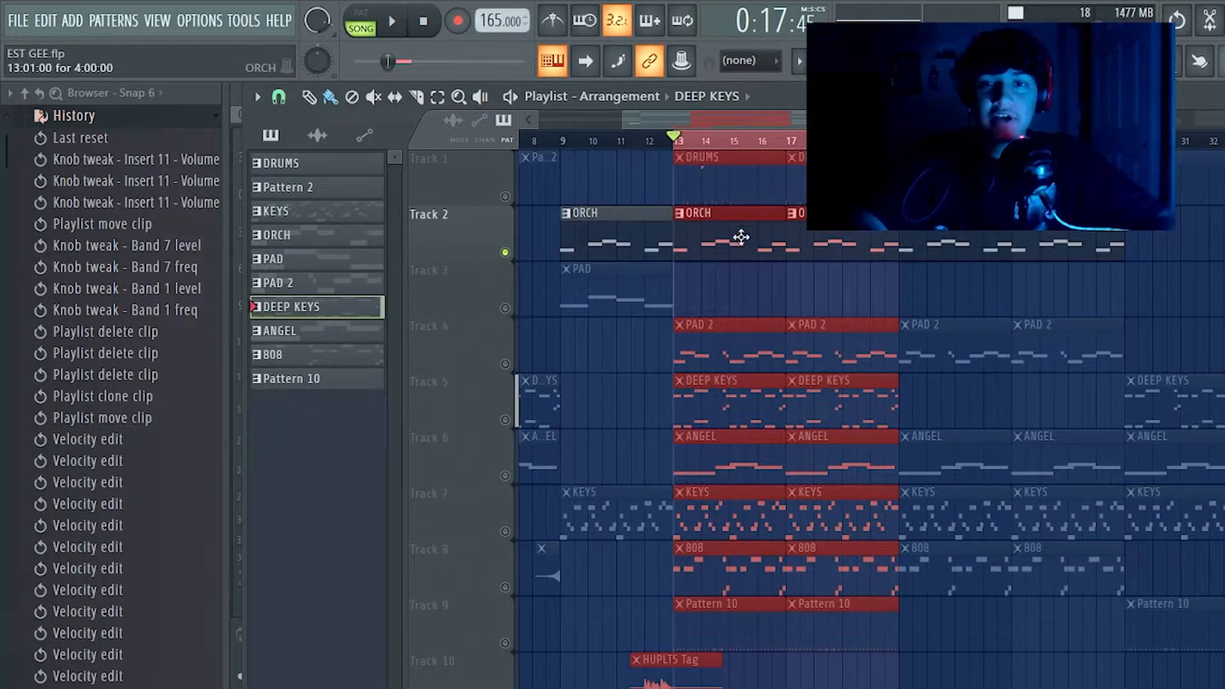
{"action": "double_click", "coordinate": [707, 228]}
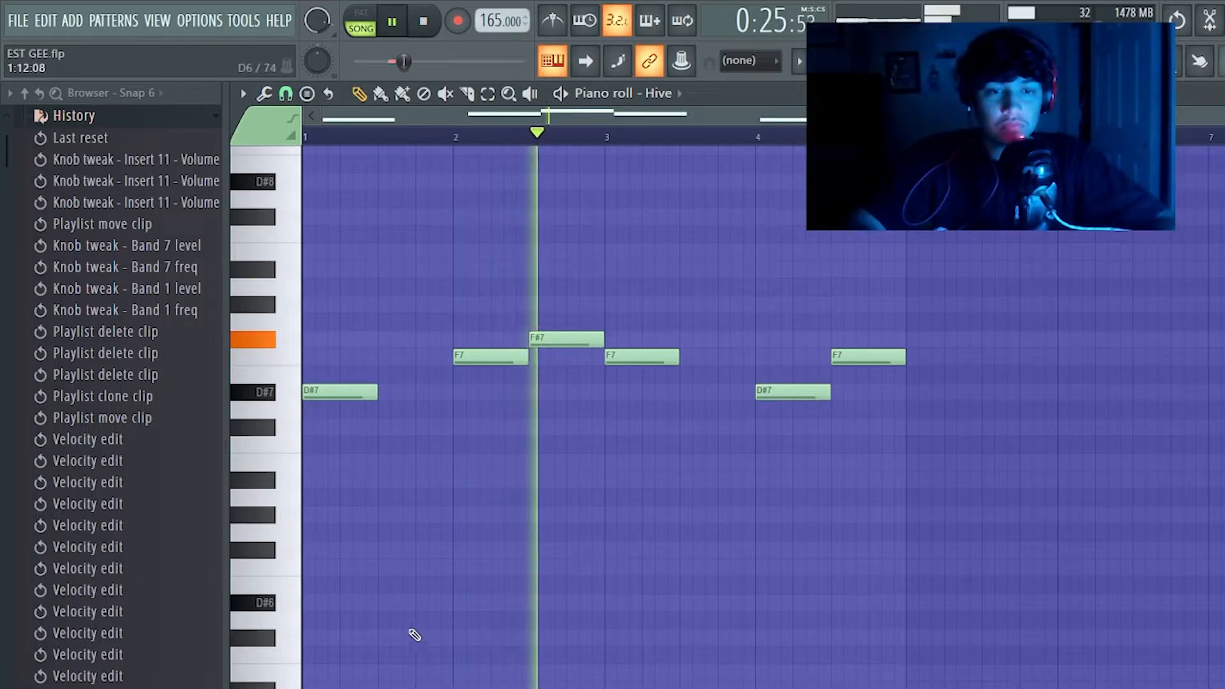
{"action": "left_click", "coordinate": [396, 638]}
{"action": "left_click_drag", "start_coordinate": [411, 642], "coordinate": [408, 642]}
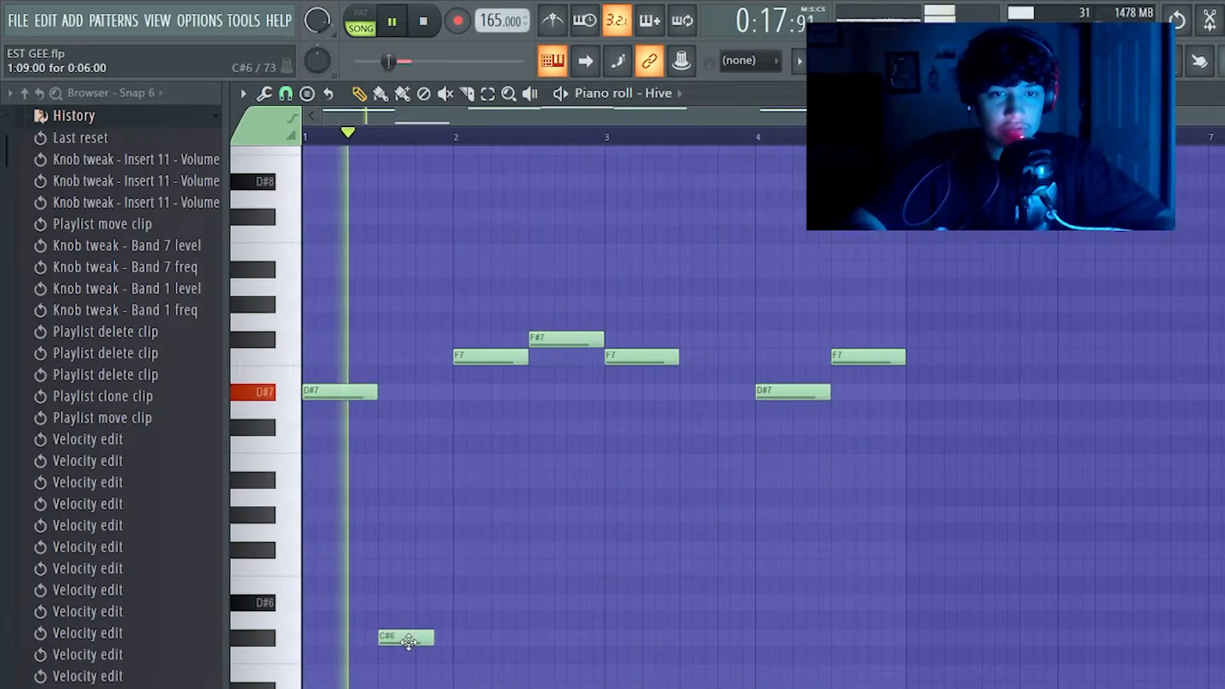
{"action": "right_click", "coordinate": [412, 640]}
{"action": "key", "text": "space"}
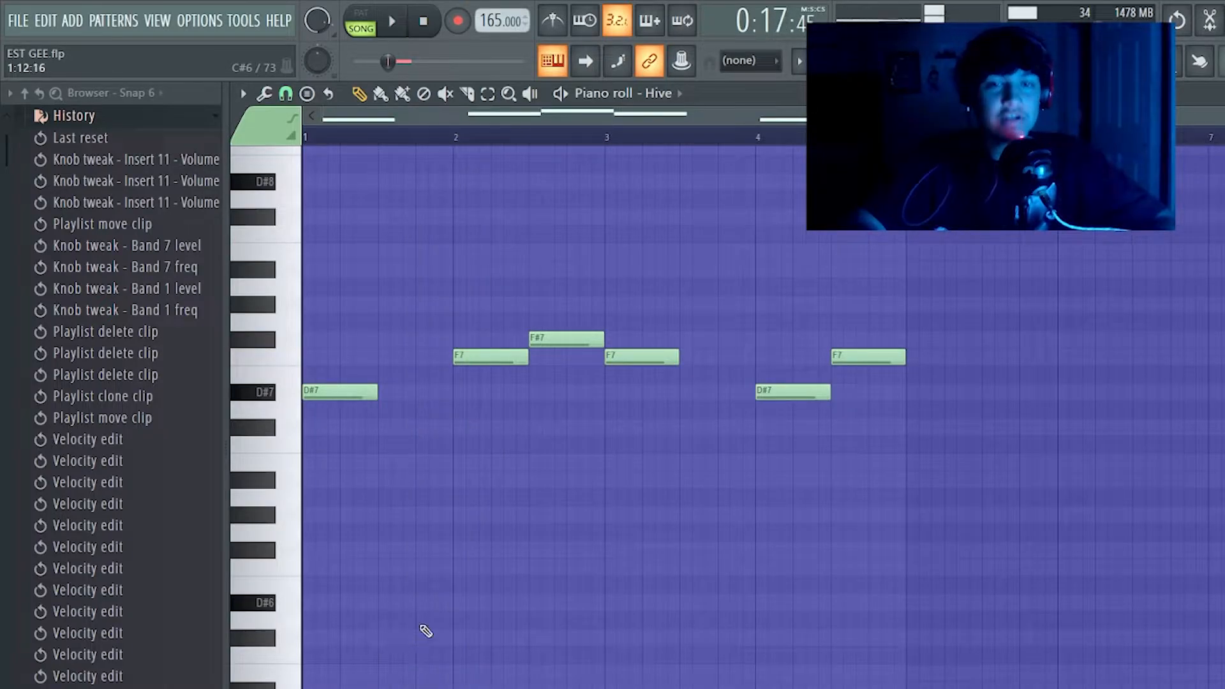
Return to the playlist and unmute the KEYS and DEEP KEYS tracks alongside ORCH
{"action": "left_click", "coordinate": [553, 61]}
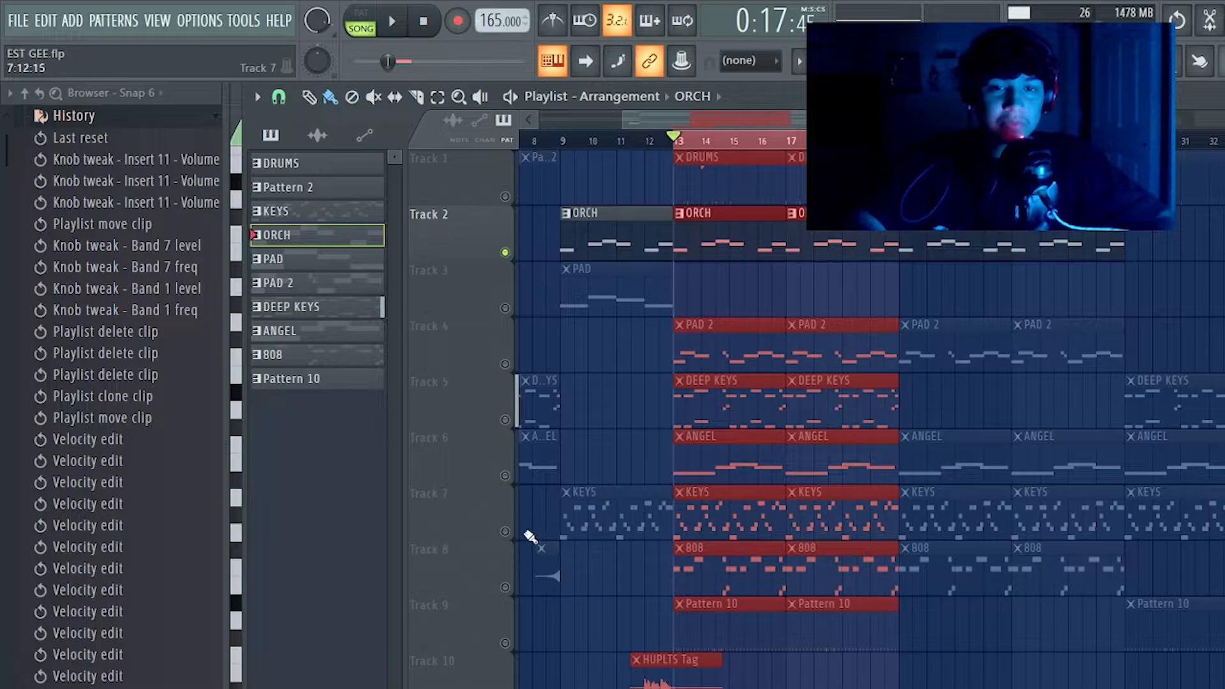
{"action": "left_click", "coordinate": [505, 532]}
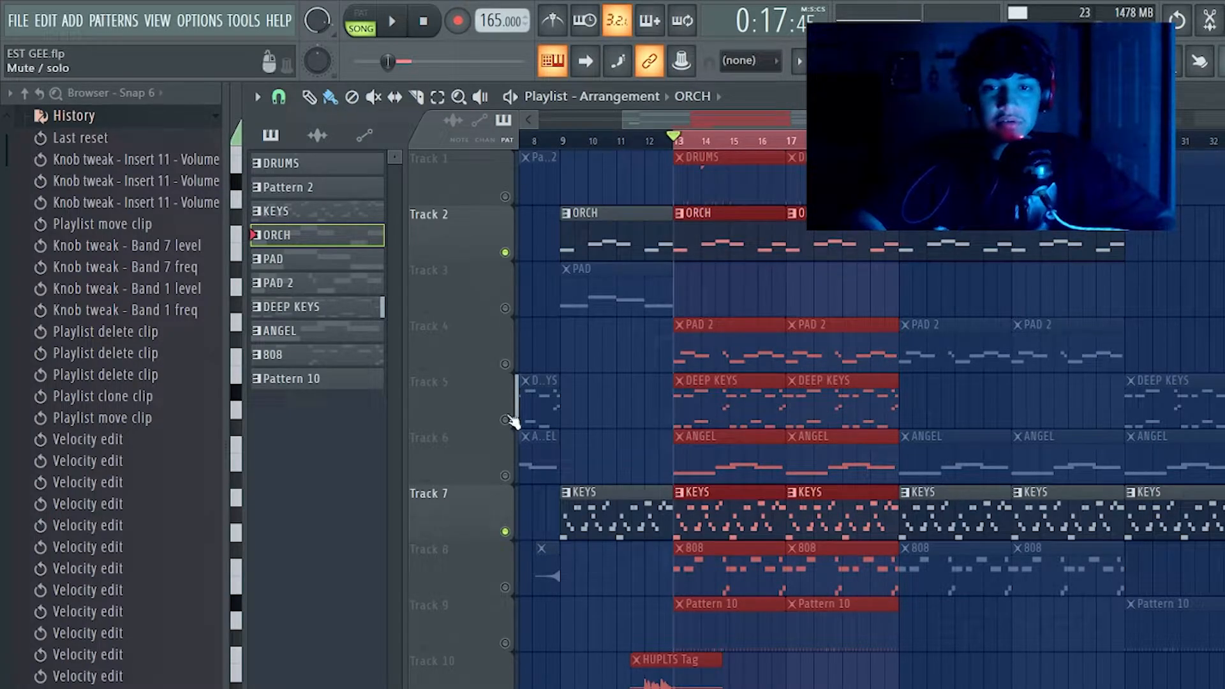
{"action": "left_click", "coordinate": [506, 420]}
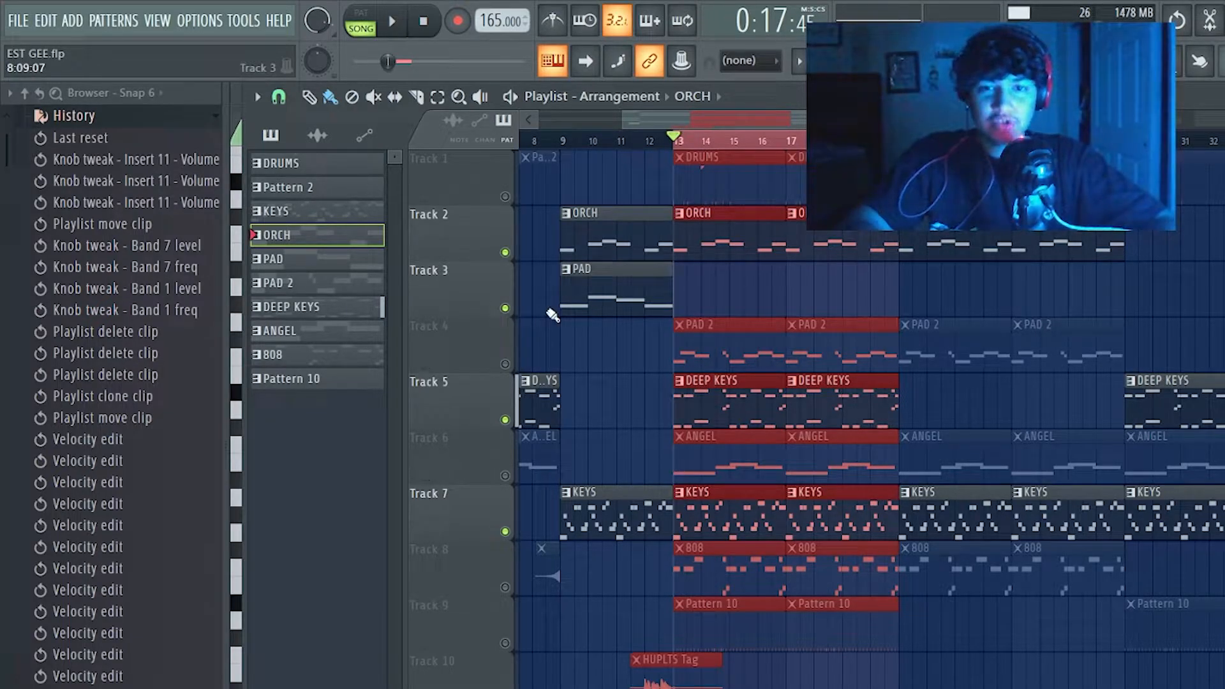
Solo the PAD 2 track in the playlist and open the PAD 2 pattern in the piano roll
{"action": "left_click", "coordinate": [506, 364]}
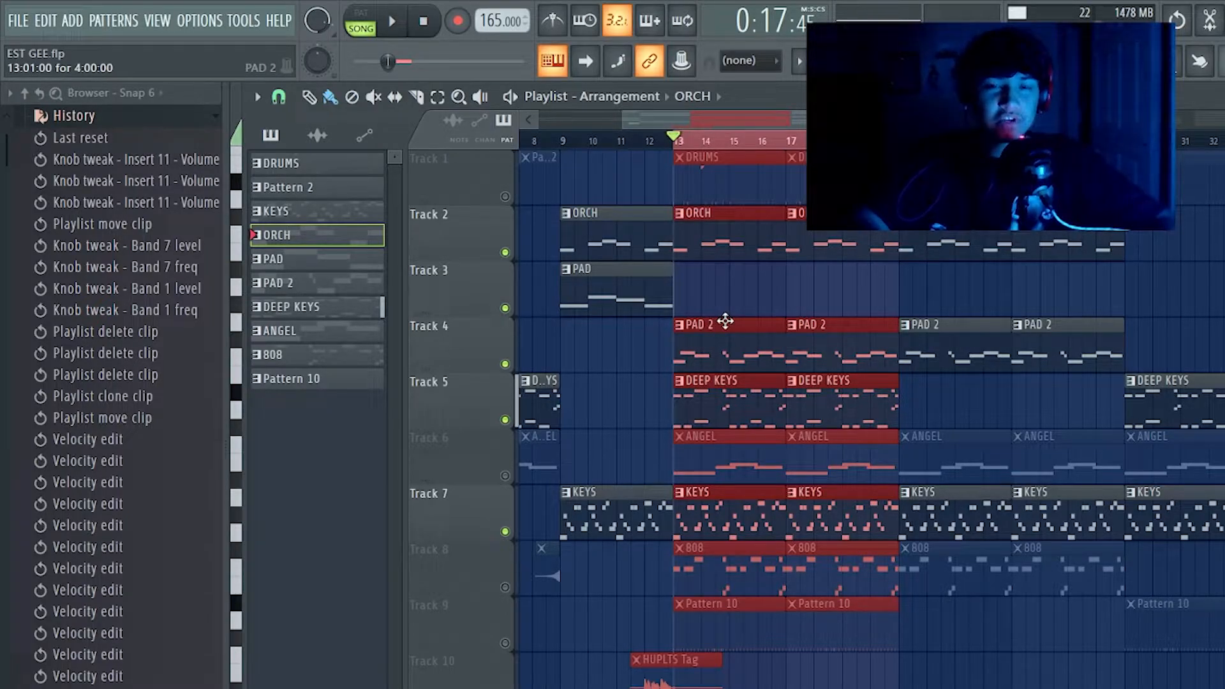
{"action": "scroll", "coordinate": [648, 413], "scroll_direction": "up", "scroll_amount": 2}
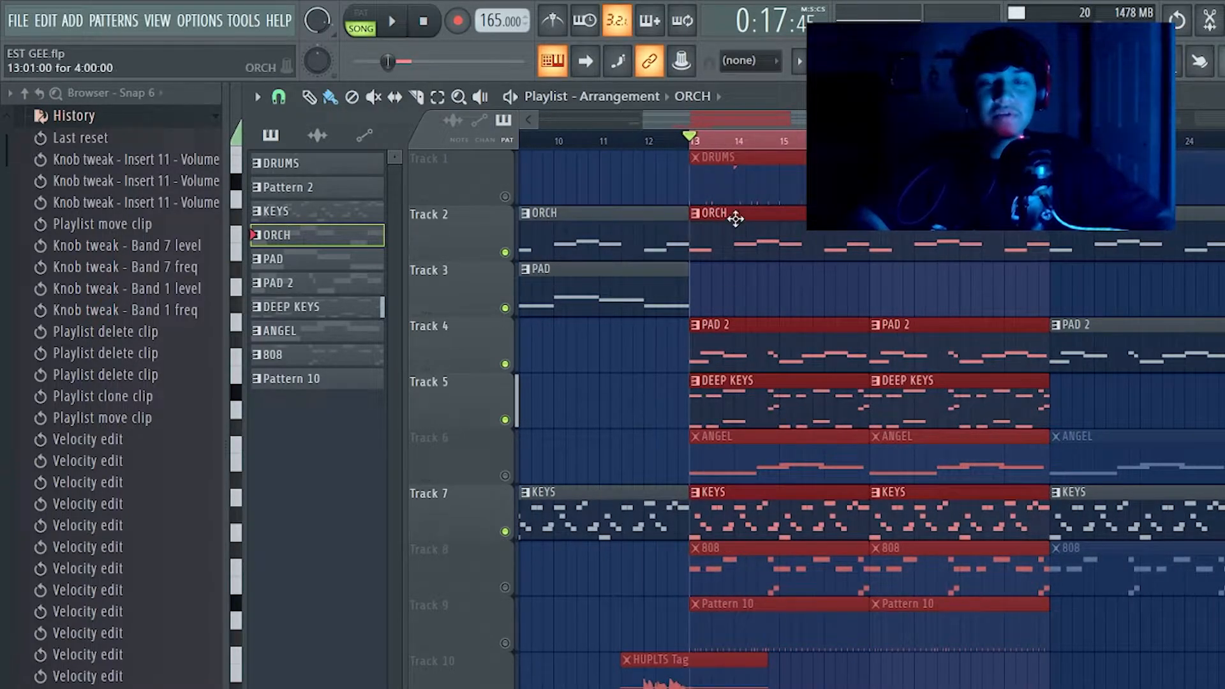
{"action": "right_click", "coordinate": [506, 364]}
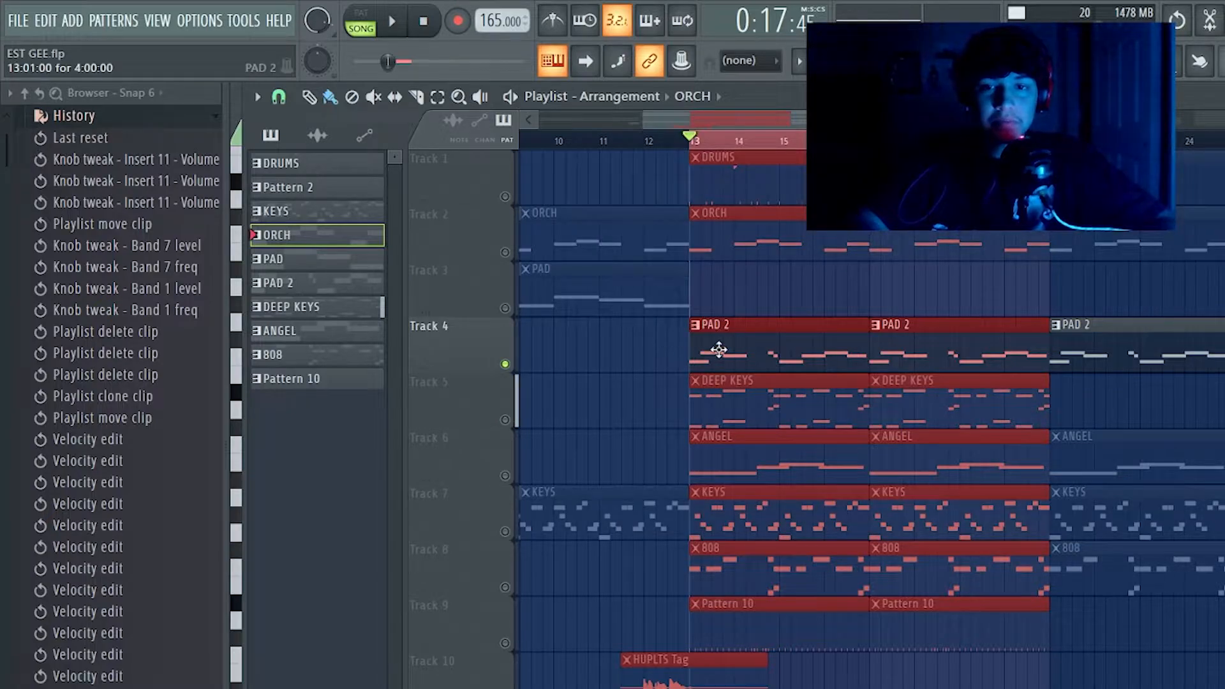
{"action": "double_click", "coordinate": [763, 367]}
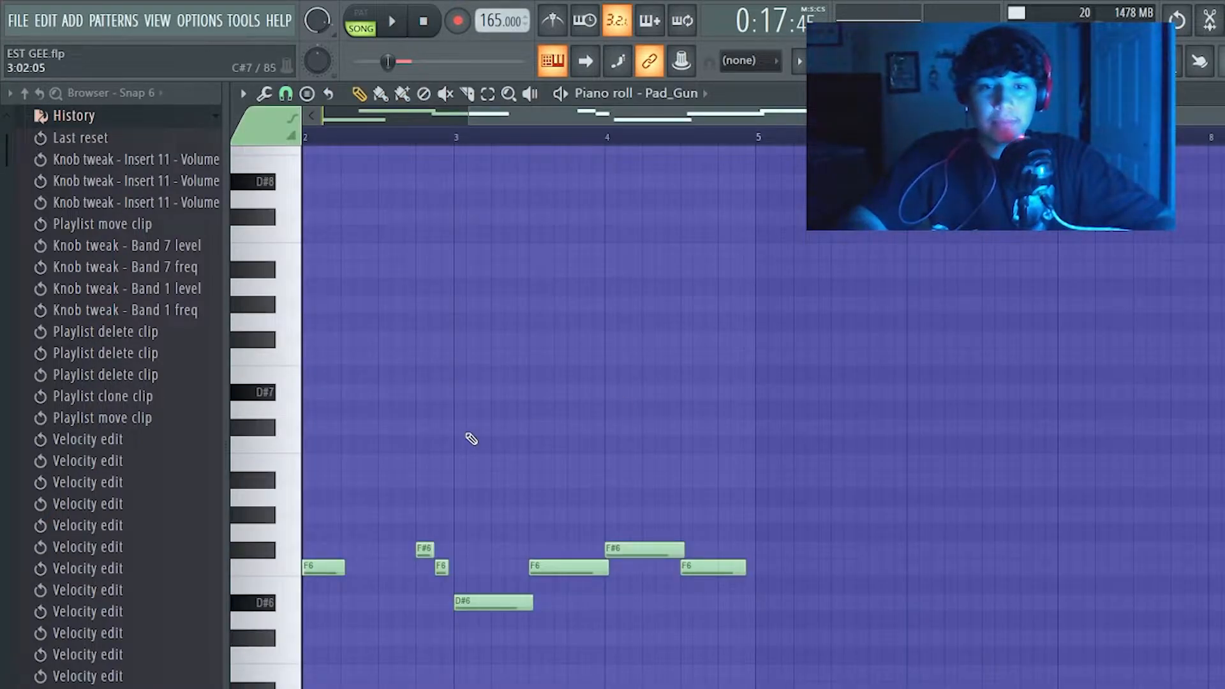
{"action": "scroll", "coordinate": [471, 439], "scroll_direction": "left", "scroll_amount": 2}
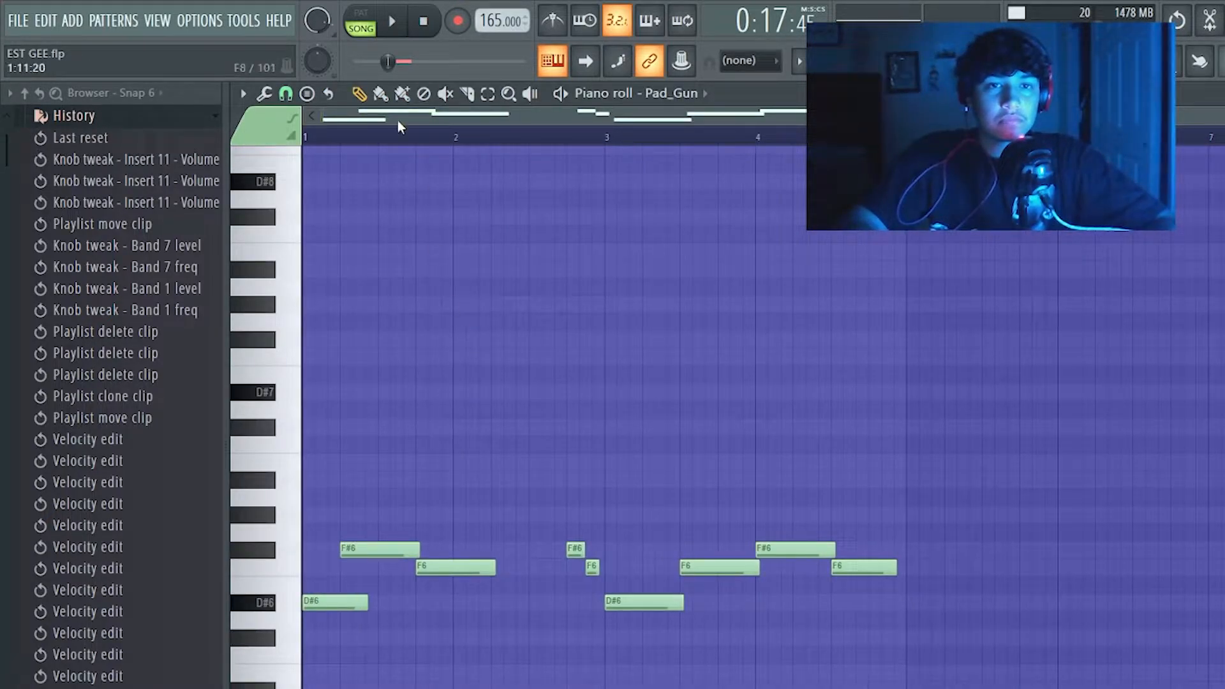
Play the PAD 2 melody in the piano roll and return to the playlist
{"action": "key", "text": "space"}
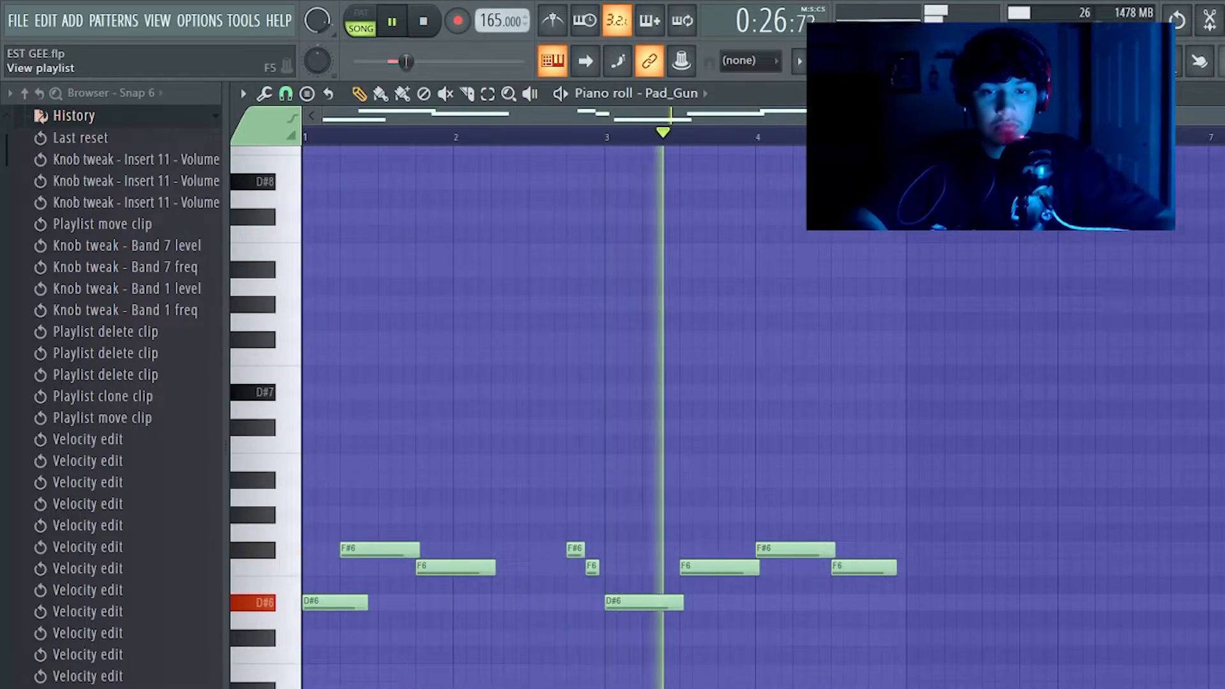
{"action": "key", "text": "space"}
{"action": "left_click", "coordinate": [963, 60]}
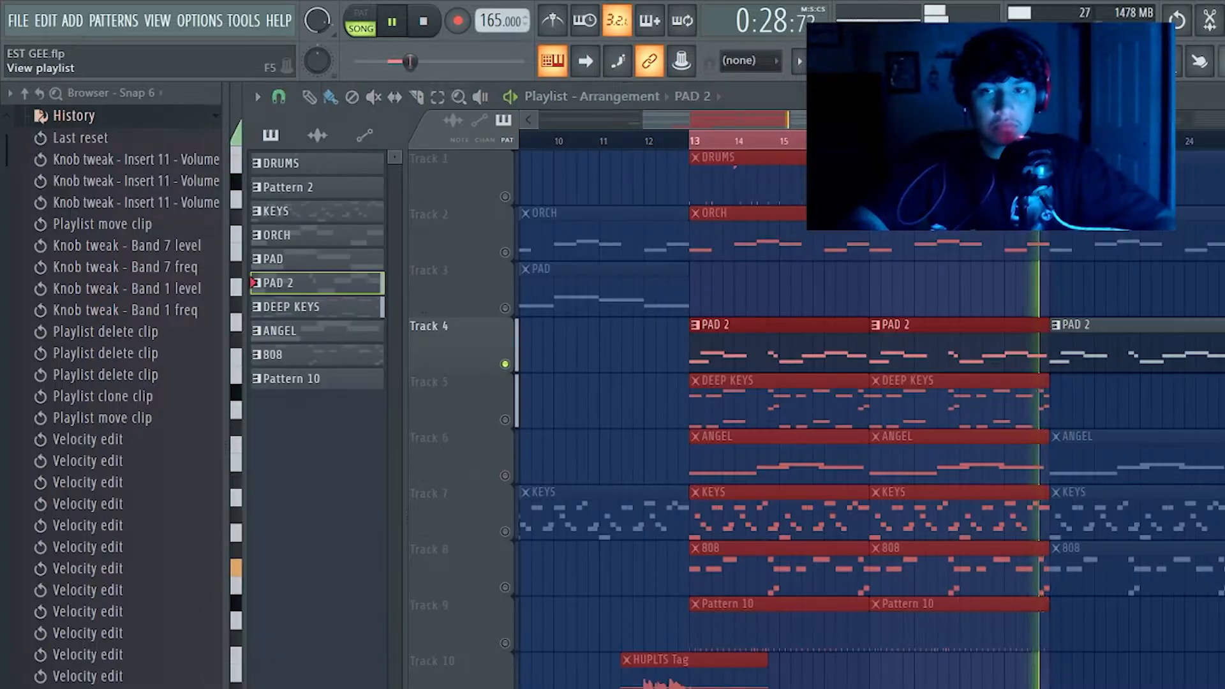
Unmute the DEEP KEYS and KEYS tracks alongside PAD 2 and play the song from bar 13
{"action": "left_click", "coordinate": [505, 420]}
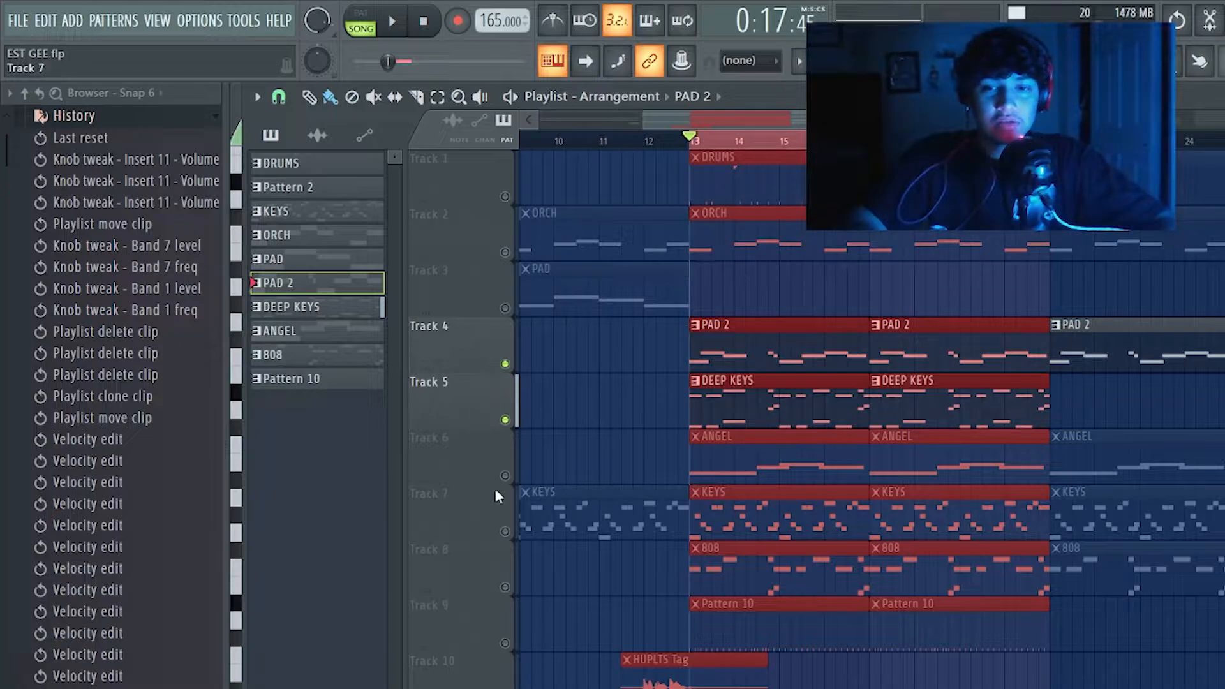
{"action": "left_click", "coordinate": [505, 532]}
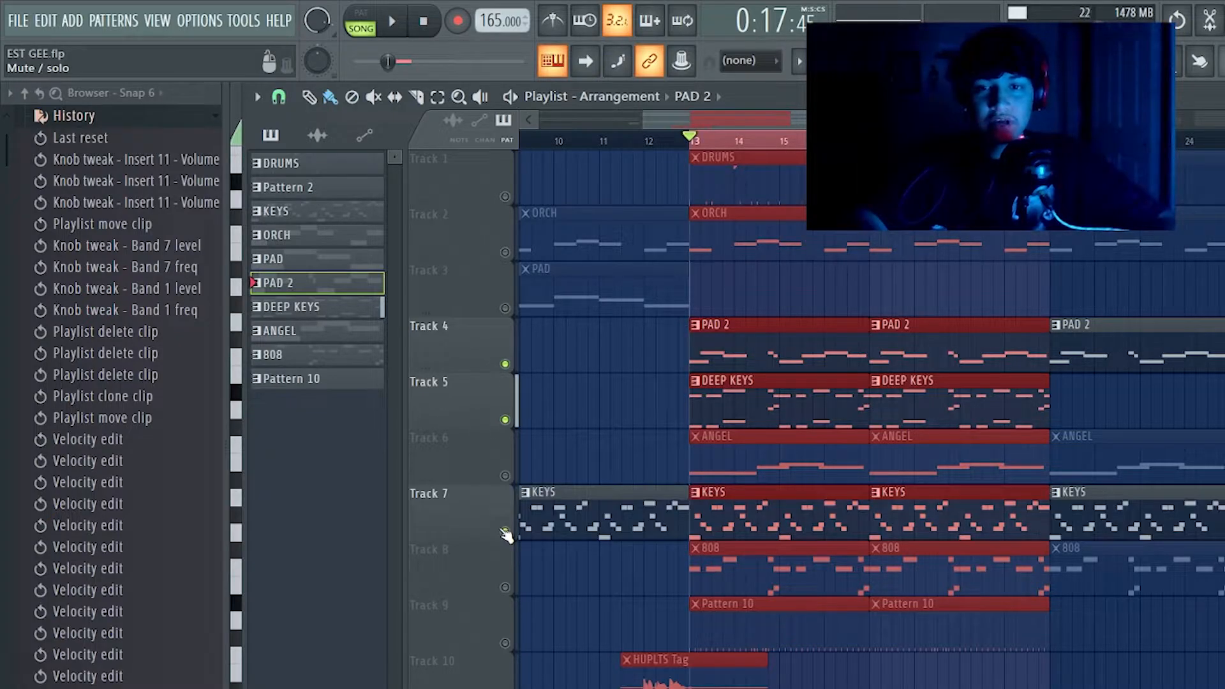
{"action": "key", "text": "space"}
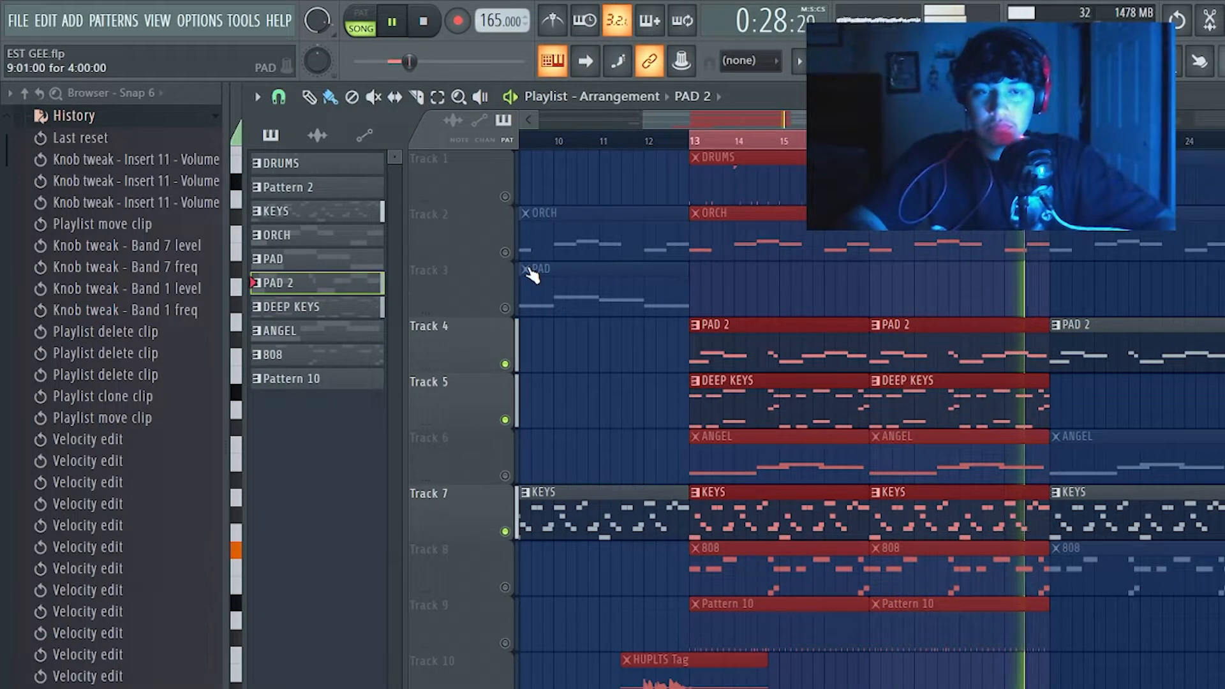
{"action": "key", "text": "space"}
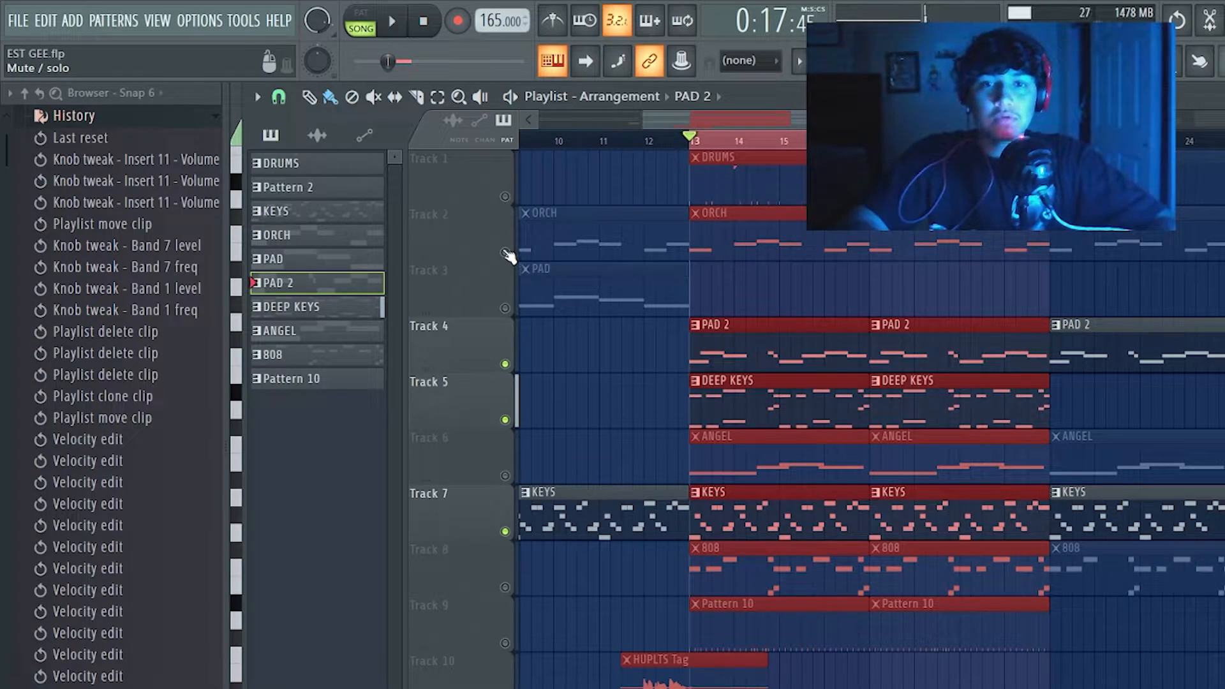
Unmute the ORCH track as well and play the combined layers from bar 13
{"action": "left_click", "coordinate": [505, 252]}
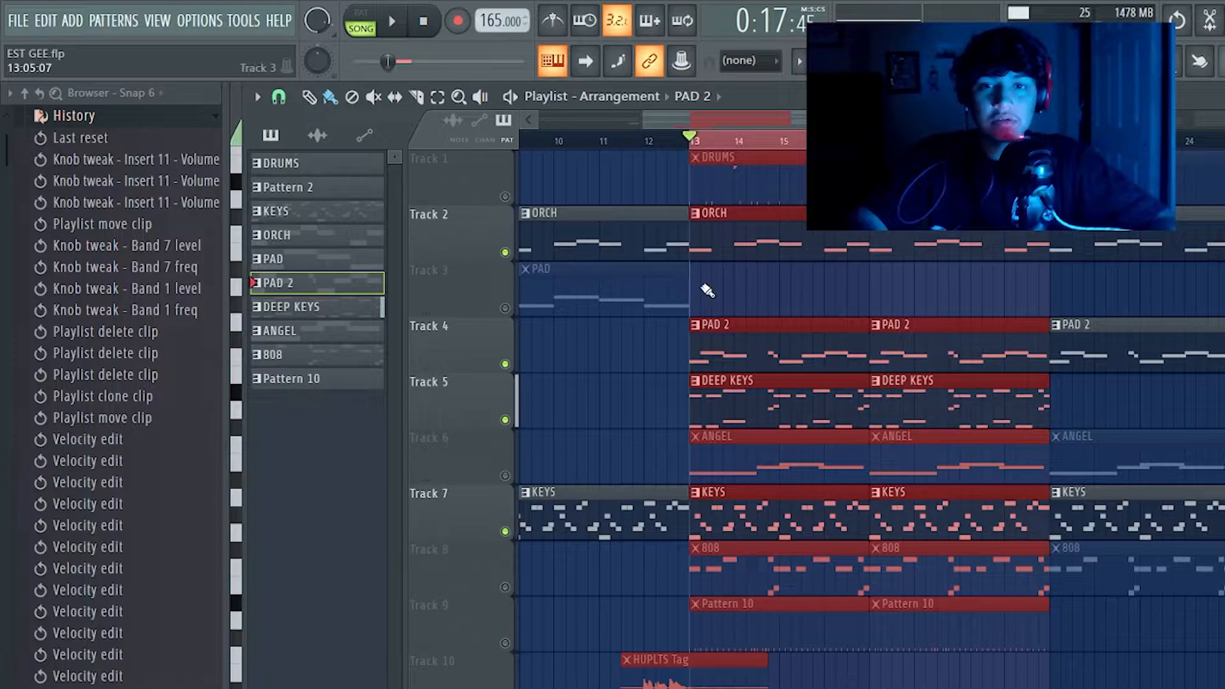
{"action": "key", "text": "space"}
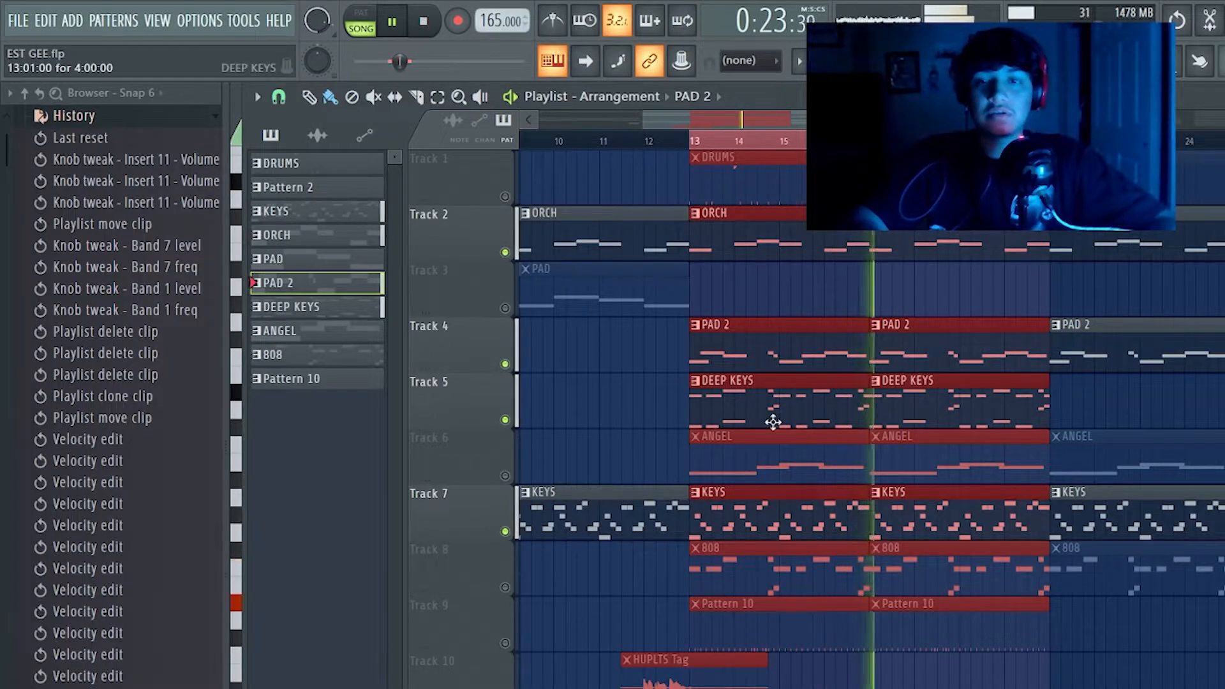
{"action": "scroll", "coordinate": [773, 422], "scroll_direction": "down", "scroll_amount": 3}
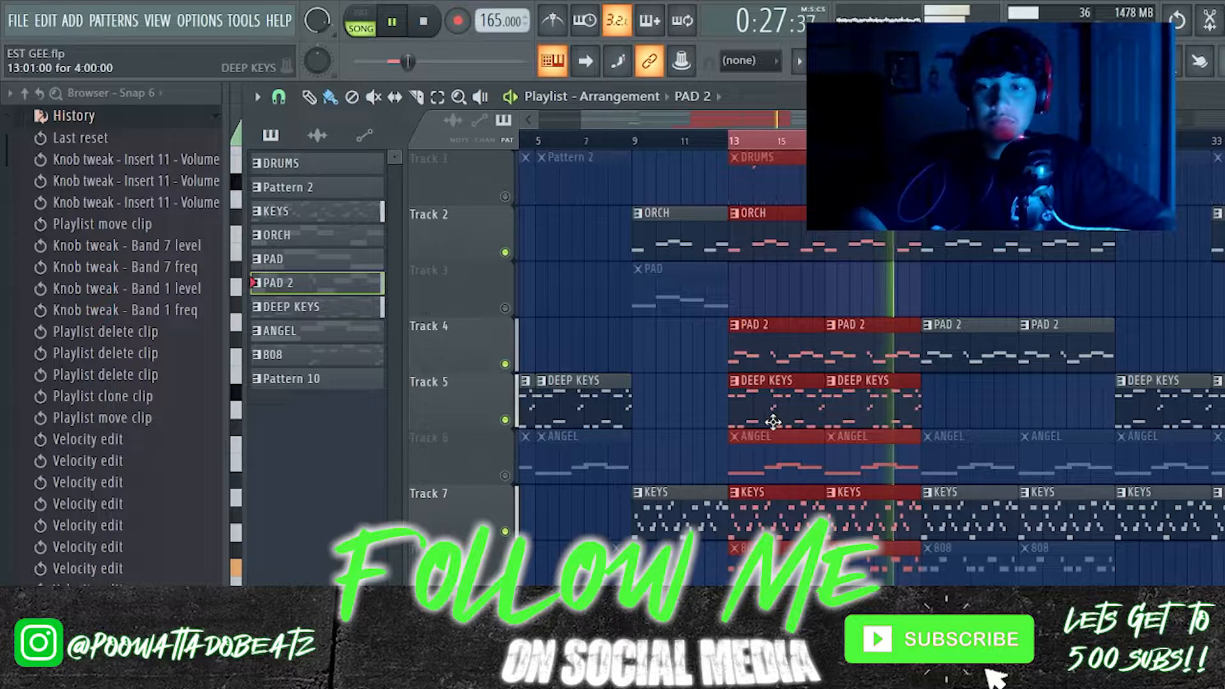
{"action": "key", "text": "space"}
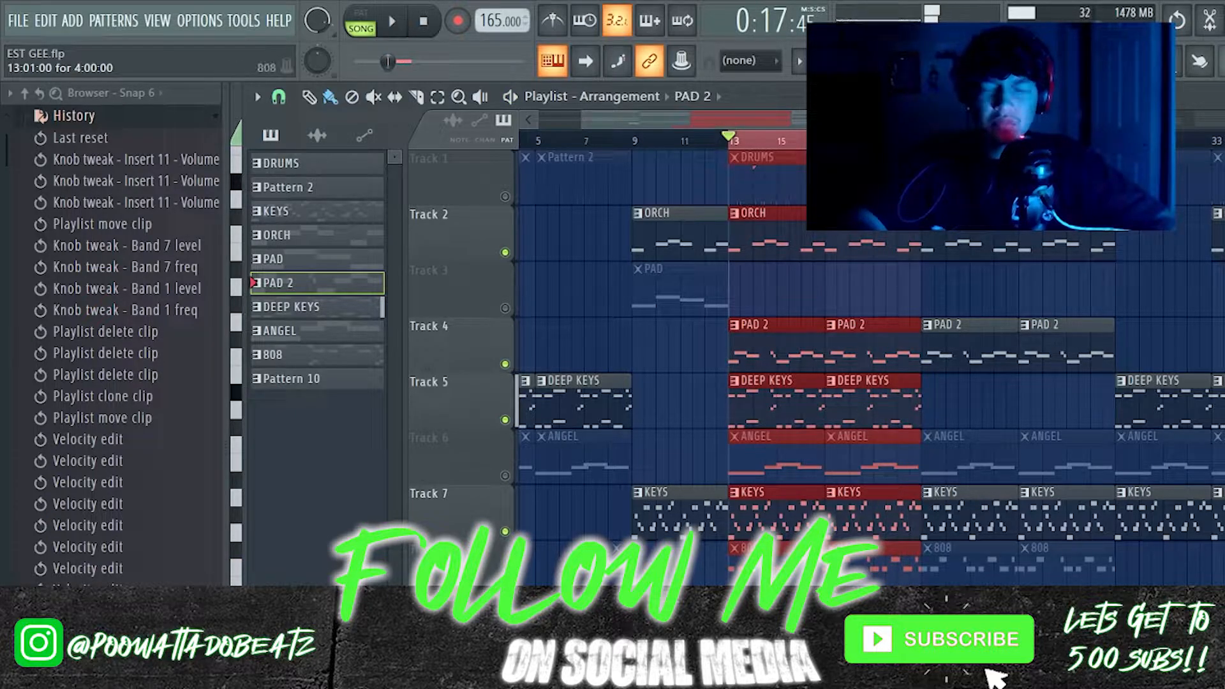
Unmute the ANGEL track and undo the accidental deletion of its clip at bar 13
{"action": "scroll", "coordinate": [753, 383], "scroll_direction": "up", "scroll_amount": 4}
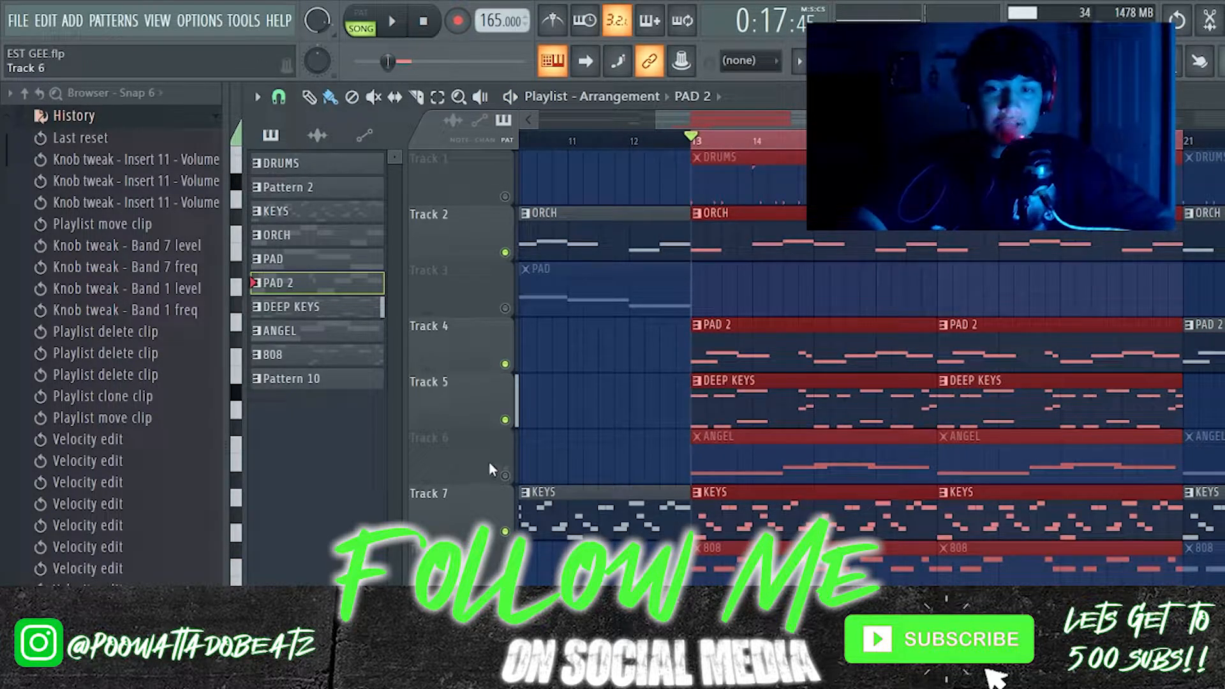
{"action": "left_click", "coordinate": [505, 475]}
{"action": "right_click", "coordinate": [728, 460]}
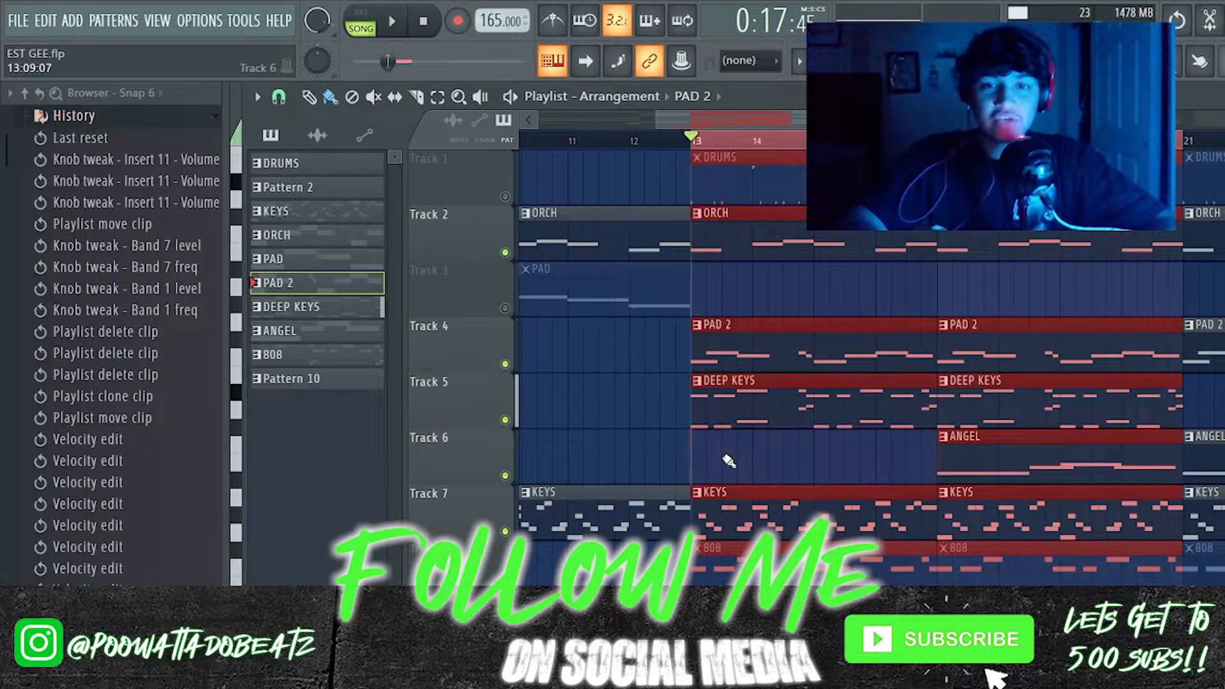
{"action": "key", "text": "ctrl+z"}
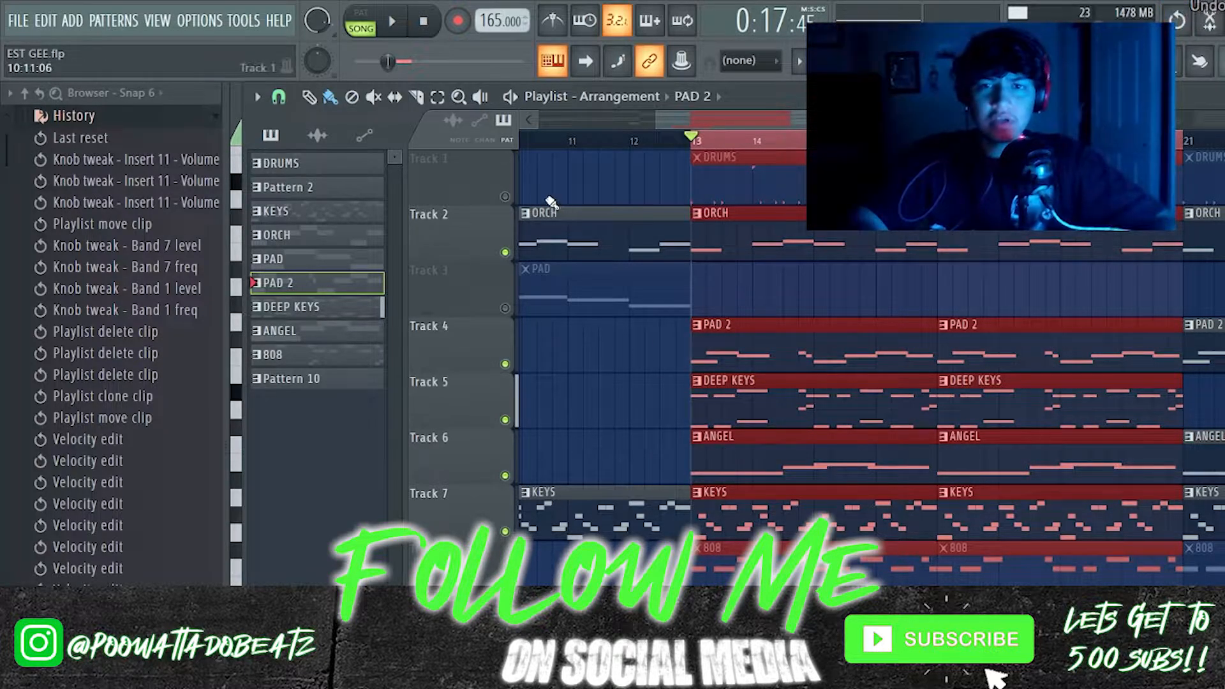
Mute the ORCH, PAD 2, DEEP KEYS and KEYS tracks, leaving only ANGEL active
{"action": "left_click", "coordinate": [505, 252]}
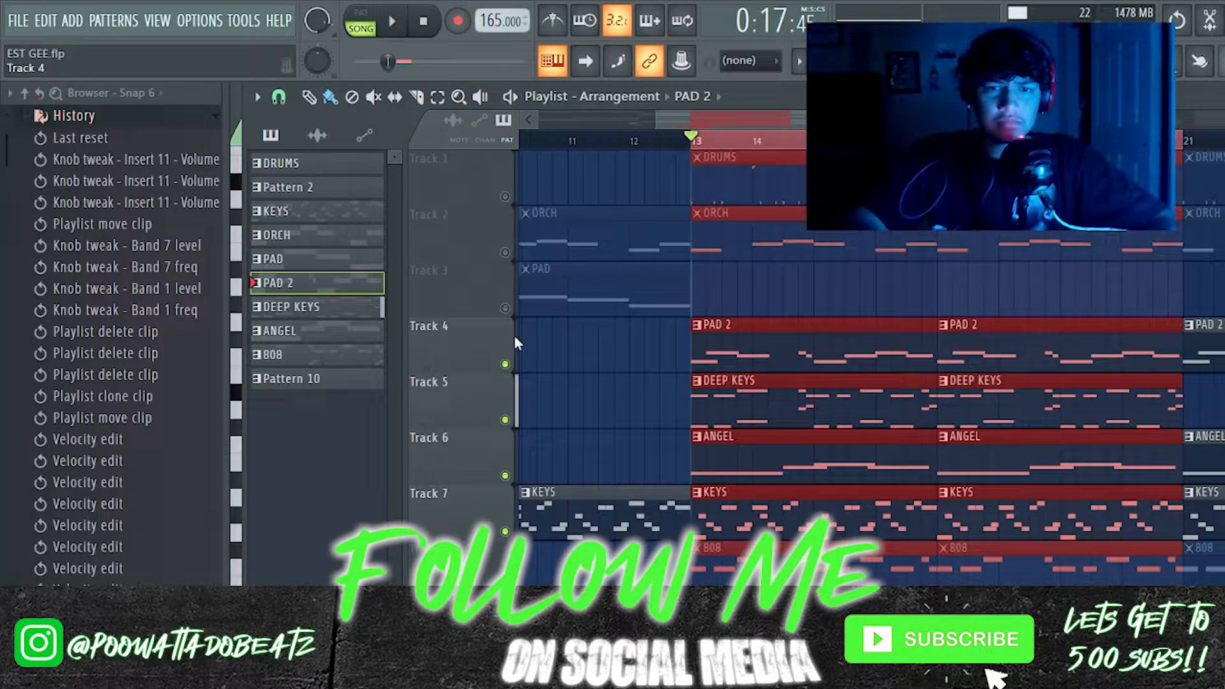
{"action": "left_click", "coordinate": [504, 365]}
{"action": "left_click", "coordinate": [505, 420]}
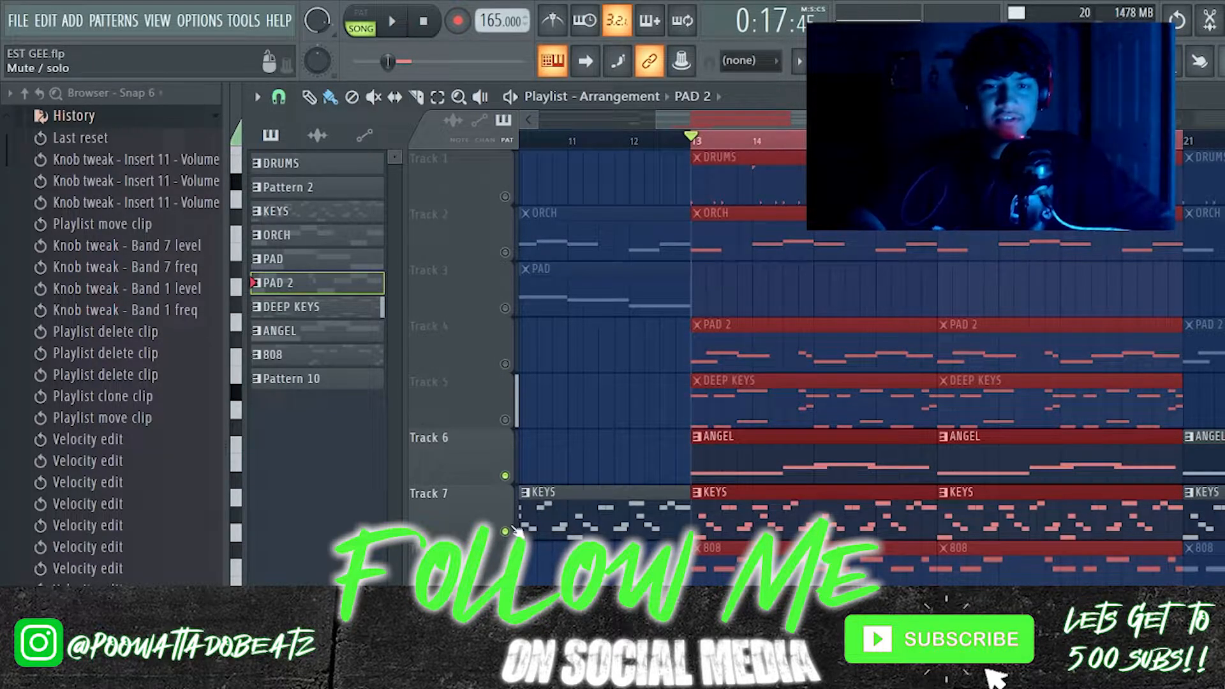
{"action": "left_click", "coordinate": [505, 531]}
Open the ANGEL pattern in the piano roll, play its melody, and return to the playlist
{"action": "double_click", "coordinate": [814, 464]}
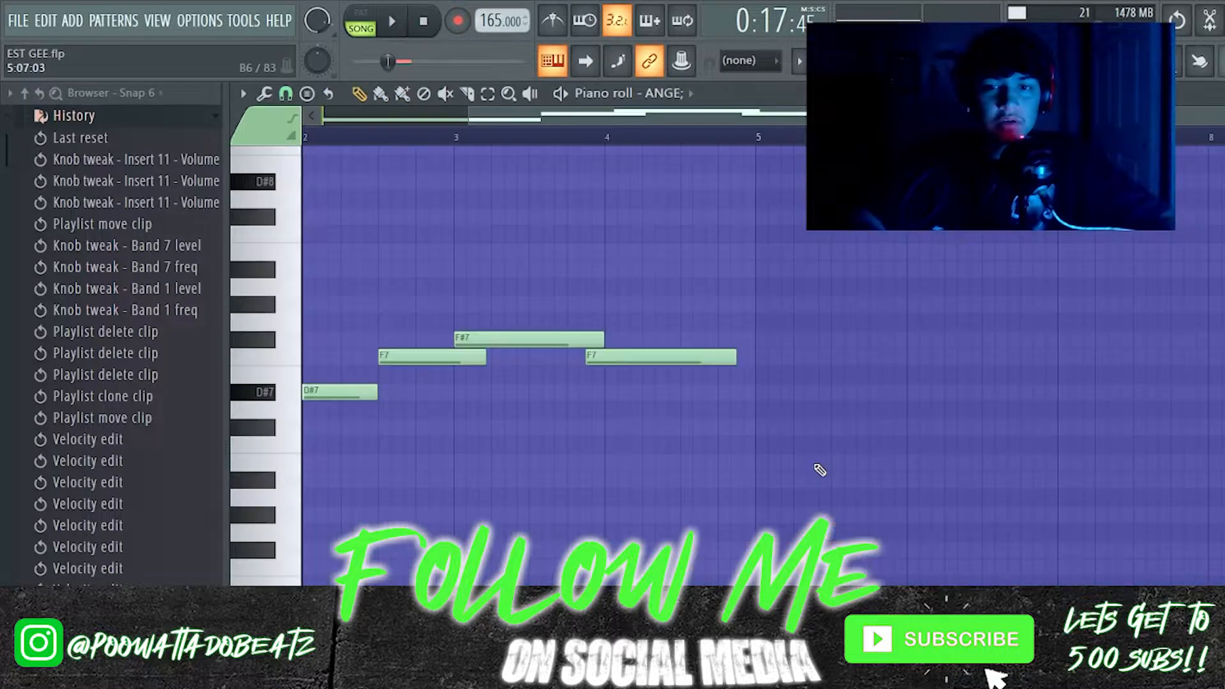
{"action": "scroll", "coordinate": [465, 361], "scroll_direction": "left", "scroll_amount": 1}
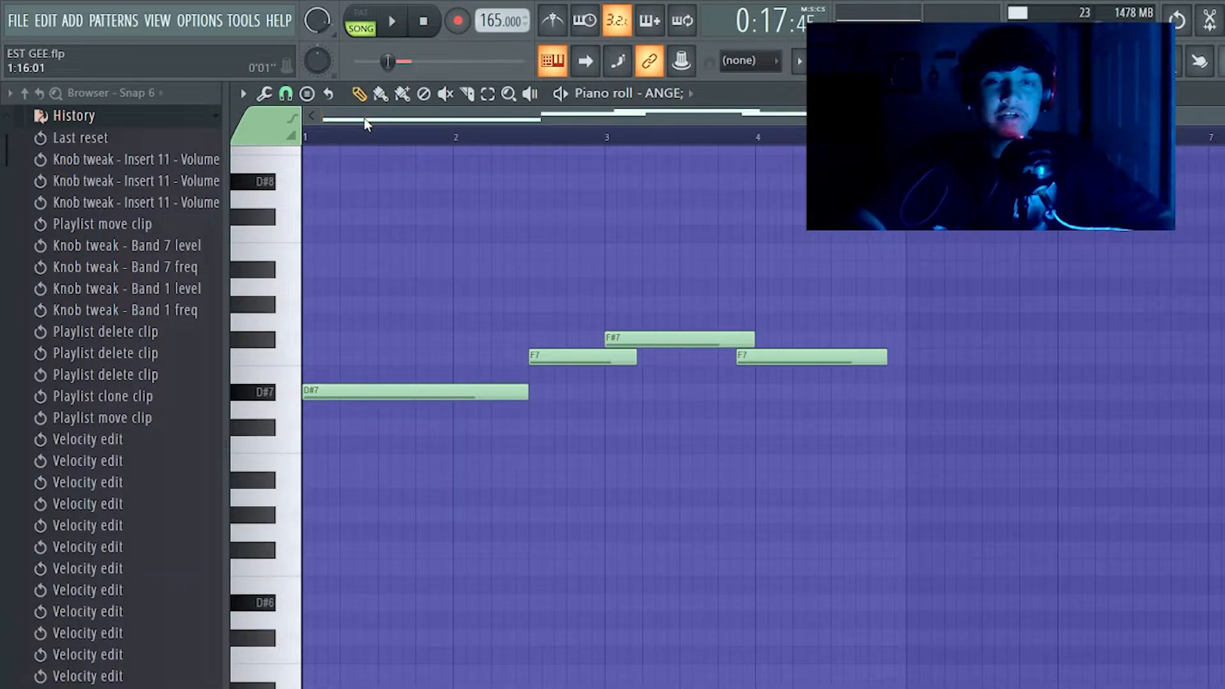
{"action": "key", "text": "space"}
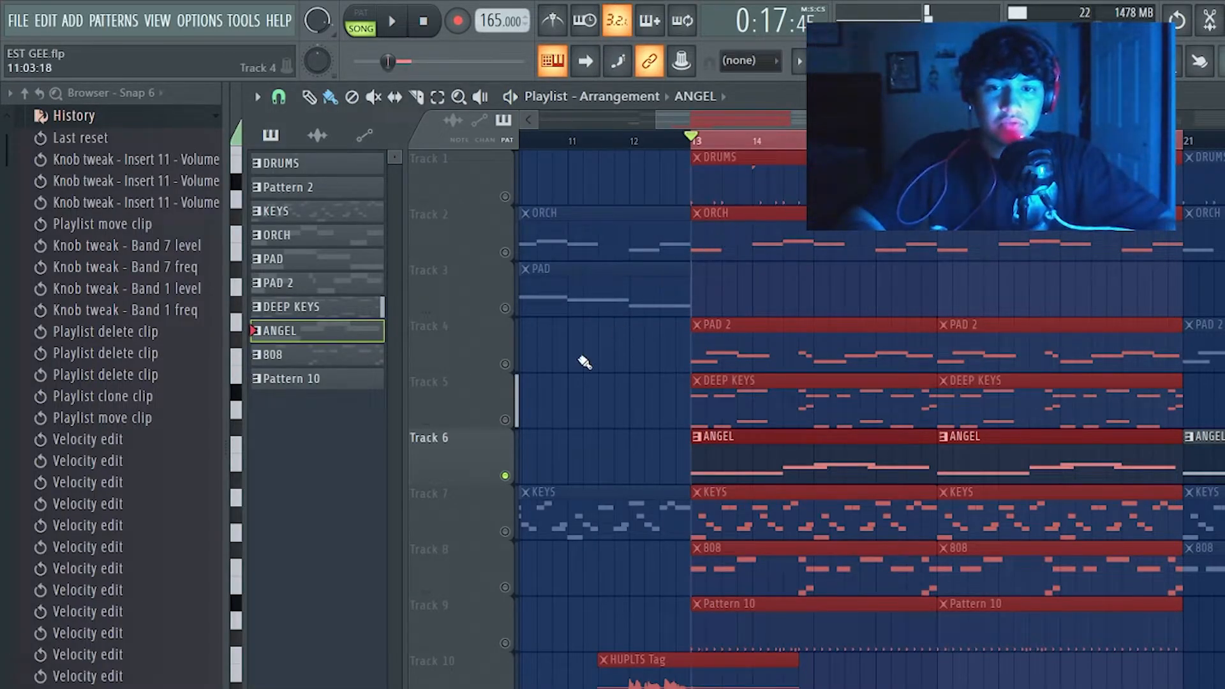
Unmute the DEEP KEYS and KEYS tracks alongside ANGEL and play the song from bar 13
{"action": "left_click", "coordinate": [505, 420]}
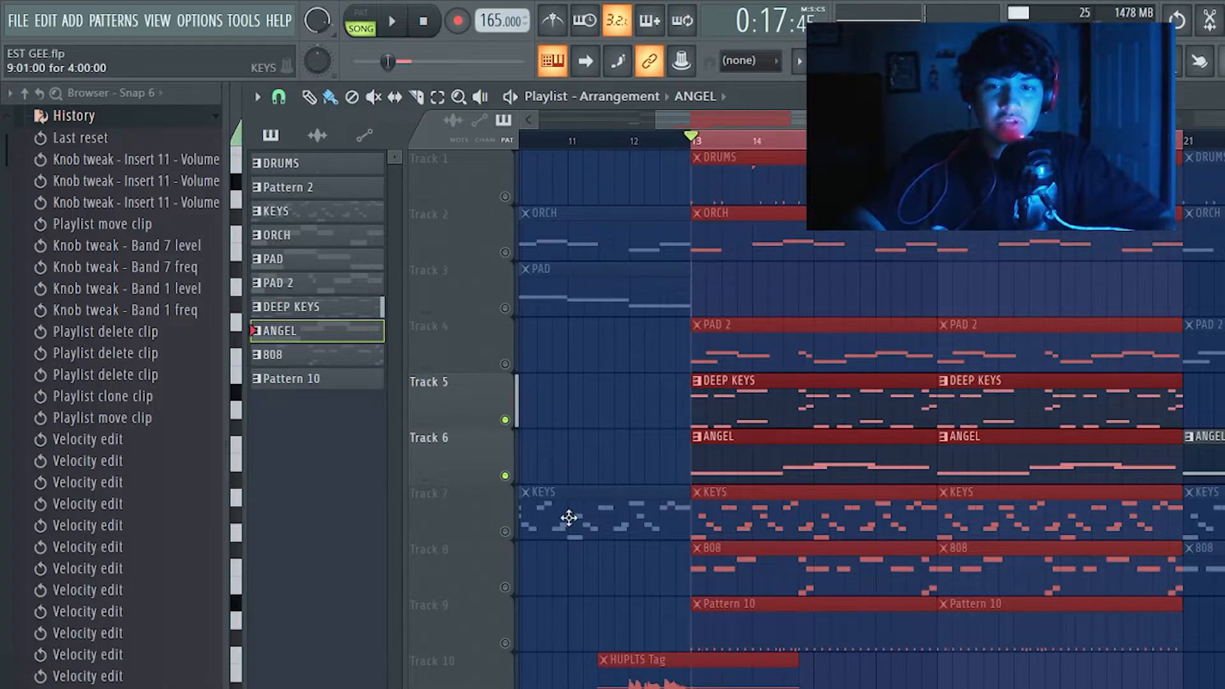
{"action": "left_click", "coordinate": [504, 533]}
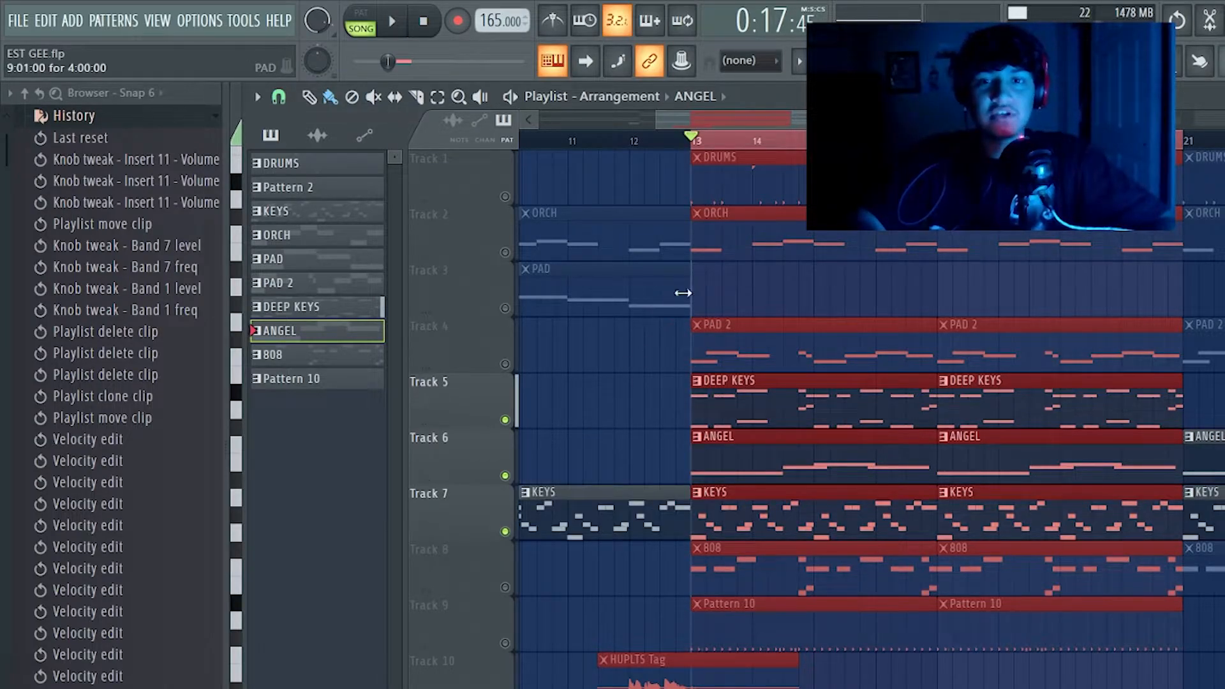
{"action": "scroll", "coordinate": [845, 344], "scroll_direction": "down", "scroll_amount": 4}
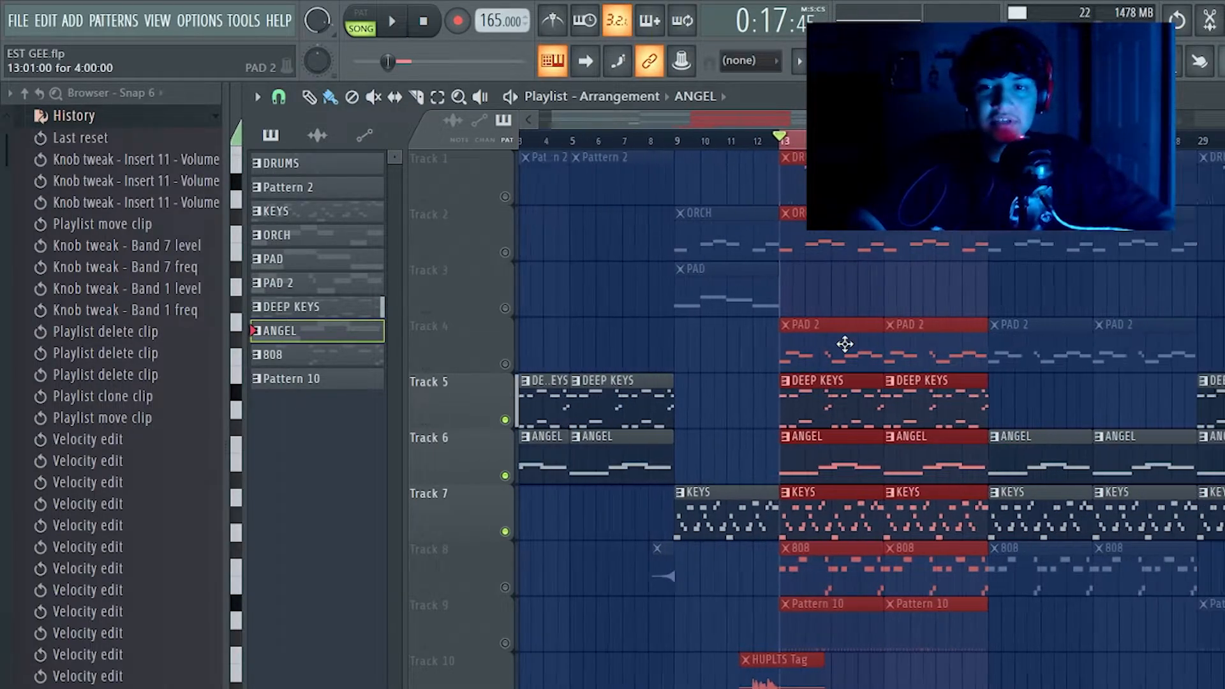
{"action": "key", "text": "space"}
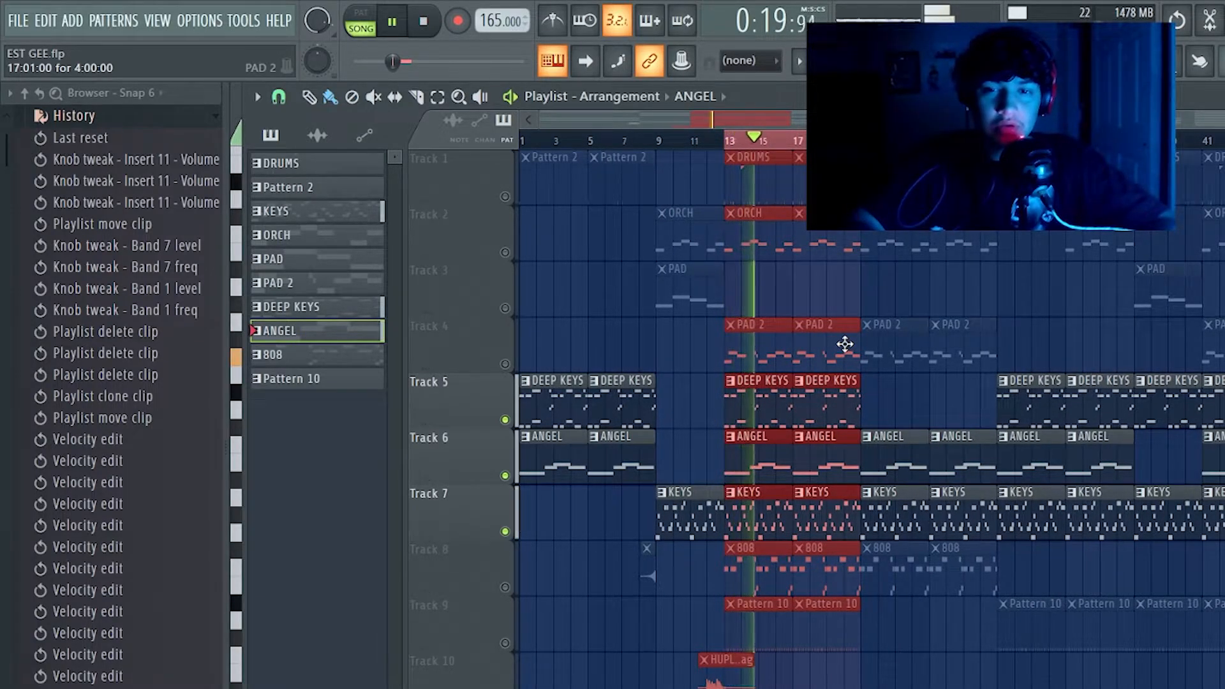
Add the ORCH track to the active layers and replay the song from bar 13, clearing the clip selection
{"action": "key", "text": "space"}
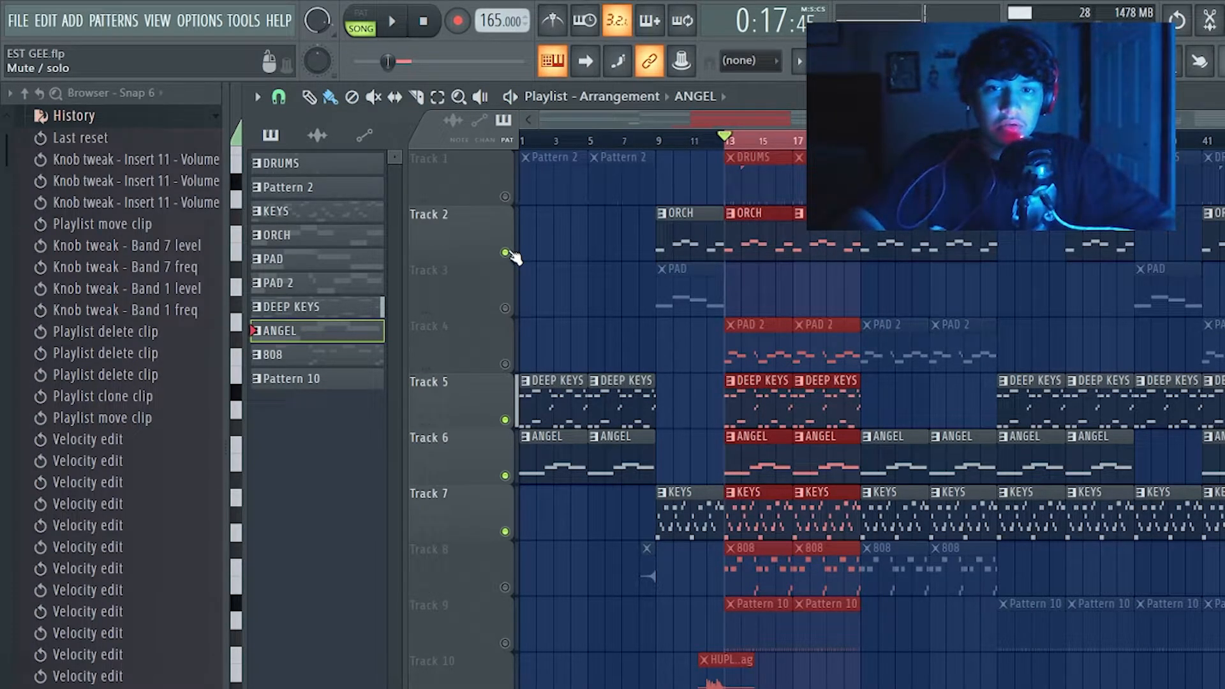
{"action": "key", "text": "space"}
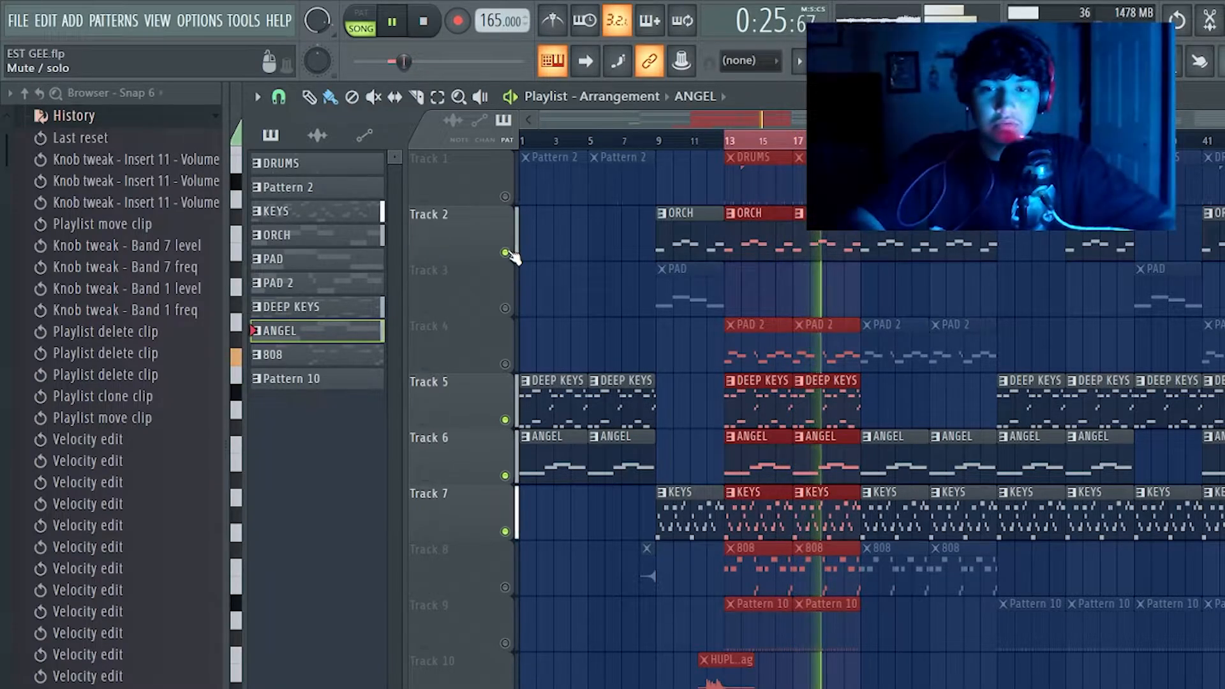
{"action": "left_click", "coordinate": [573, 291], "text": "ctrl"}
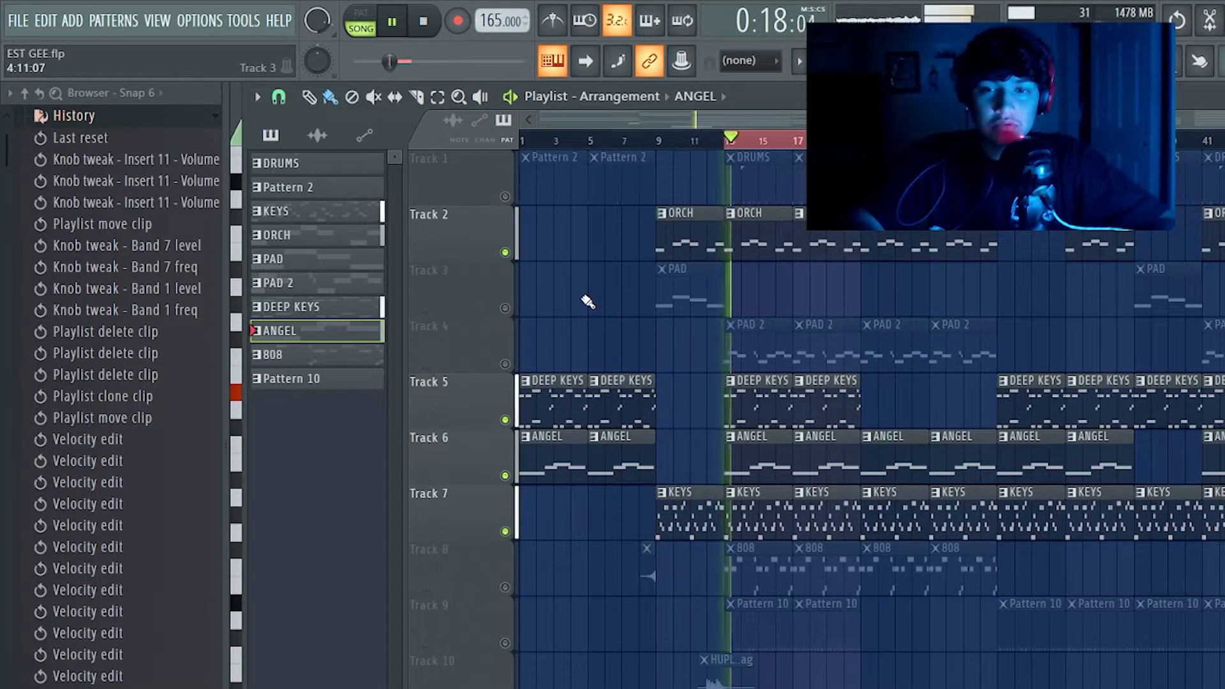
{"action": "scroll", "coordinate": [848, 445], "scroll_direction": "up", "scroll_amount": 4}
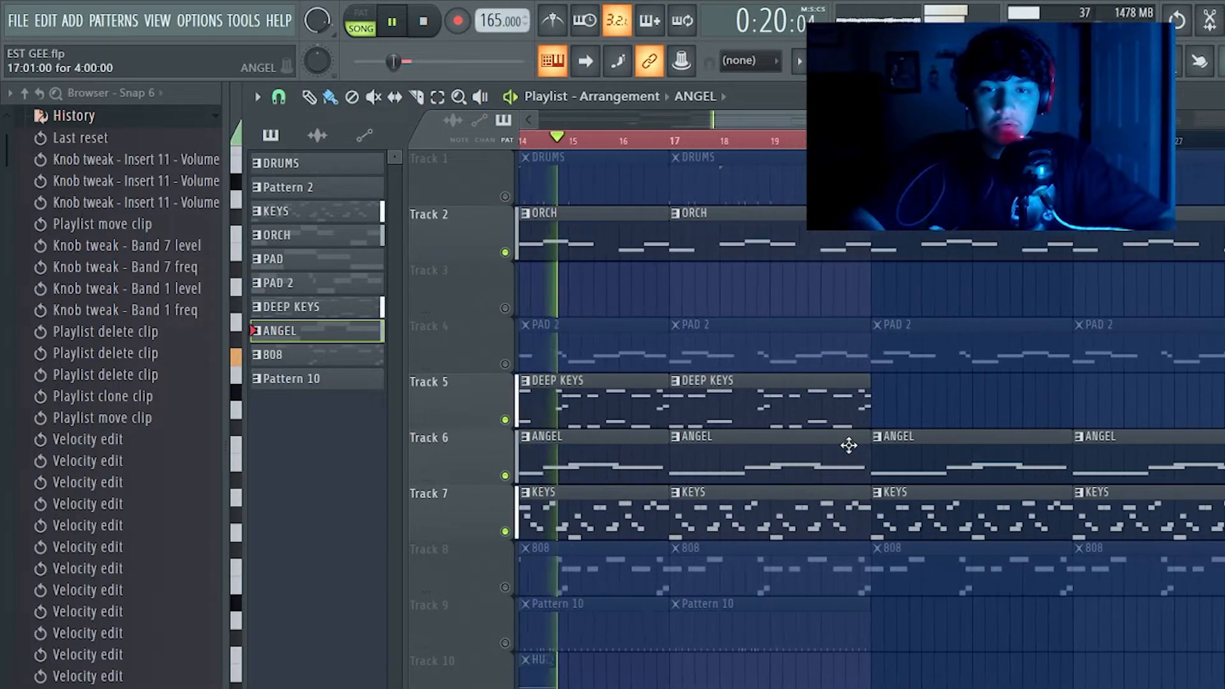
{"action": "scroll", "coordinate": [673, 426], "scroll_direction": "down", "scroll_amount": 5}
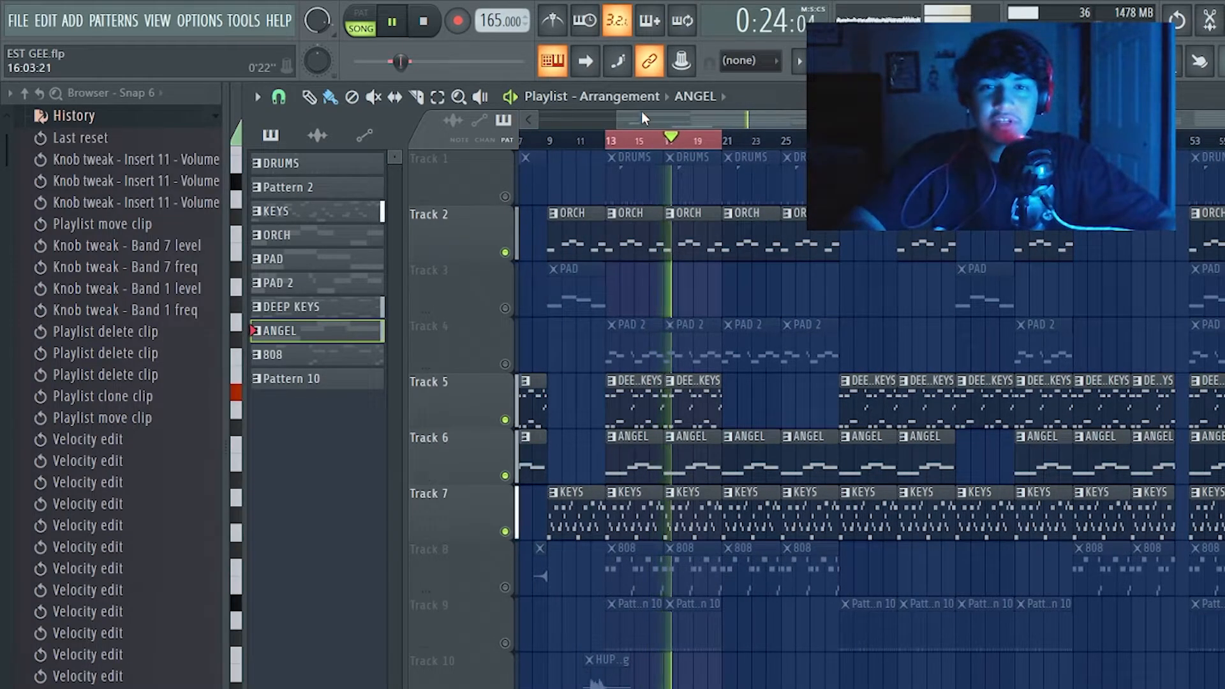
{"action": "left_click_drag", "start_coordinate": [642, 120], "coordinate": [546, 122]}
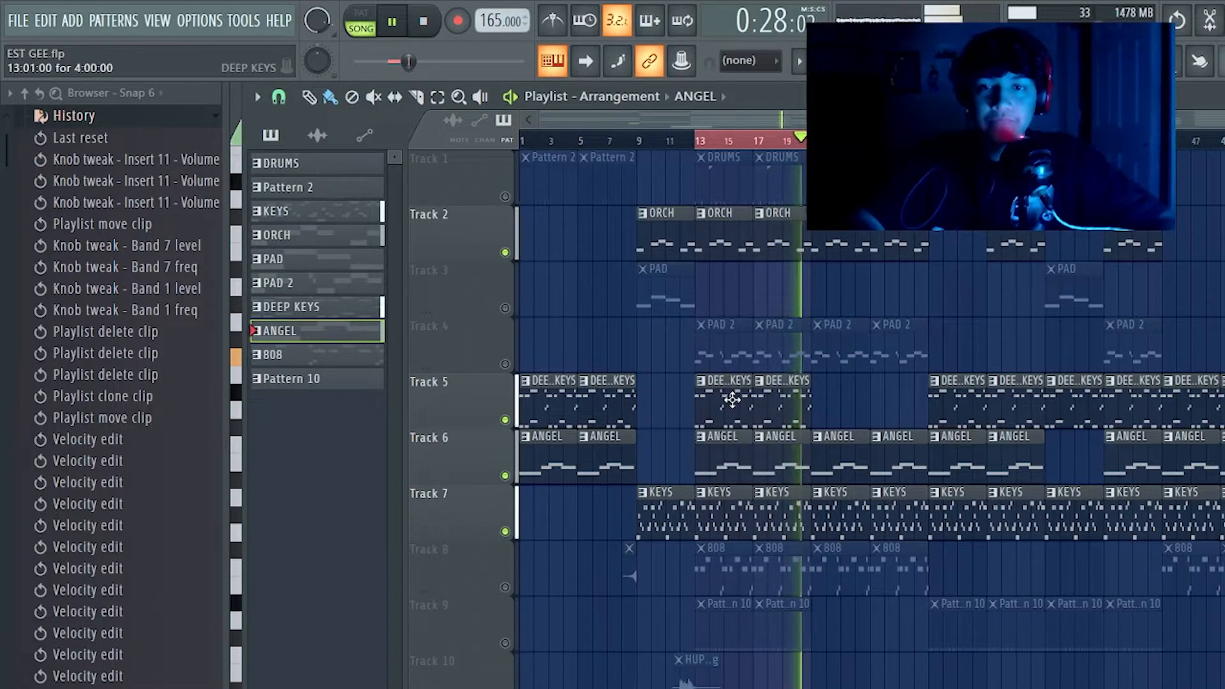
{"action": "key", "text": "space"}
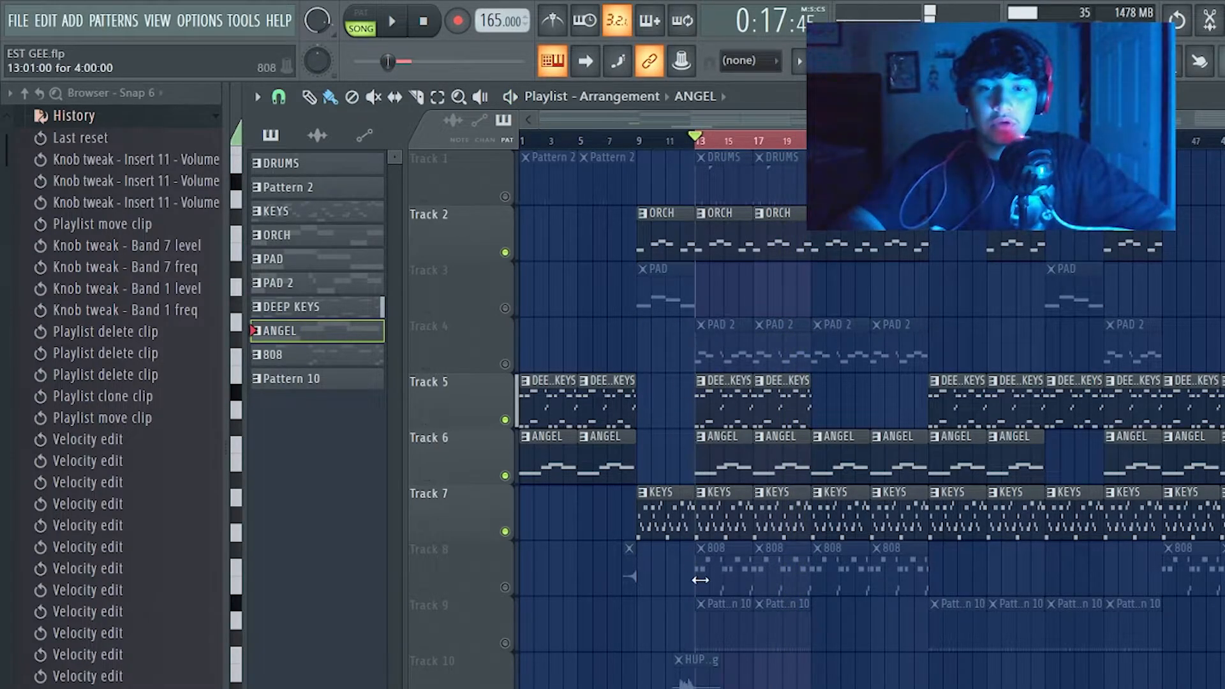
{"action": "scroll", "coordinate": [700, 579], "scroll_direction": "up", "scroll_amount": 3}
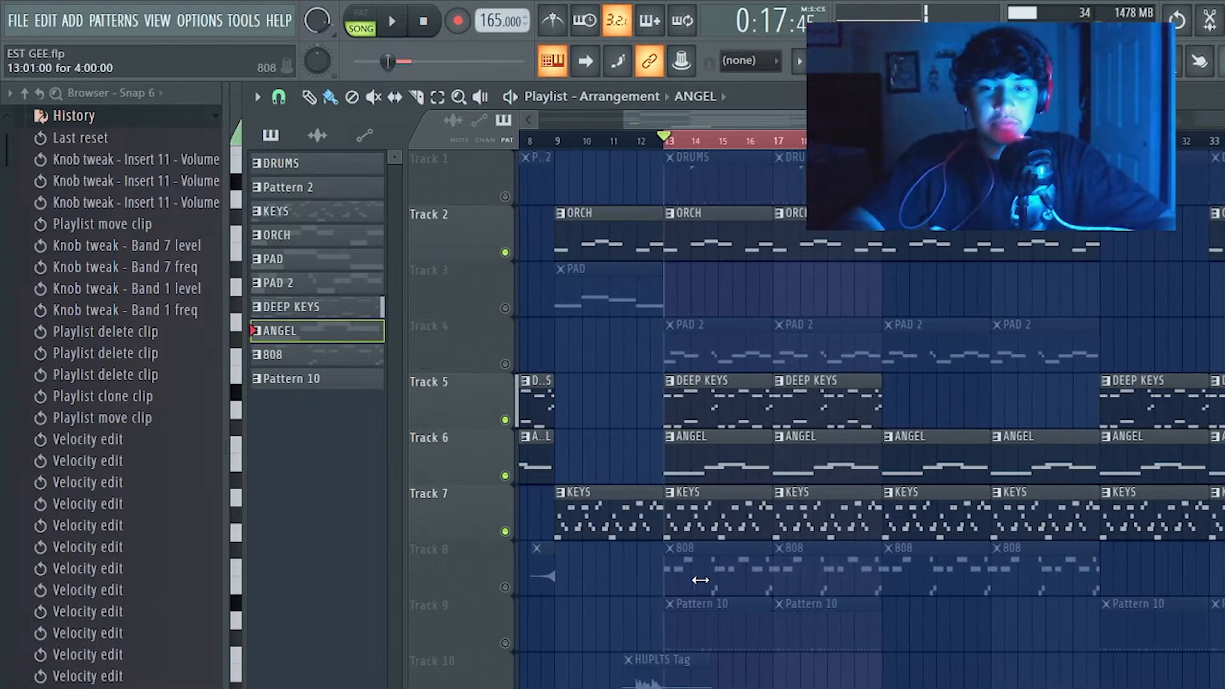
Reactivate all tracks, and mute KEYS, ANGEL, DEEP KEYS, PAD 2, PAD and ORCH so only the drum and 808 tracks stay active
{"action": "scroll", "coordinate": [700, 579], "scroll_direction": "up", "scroll_amount": 2}
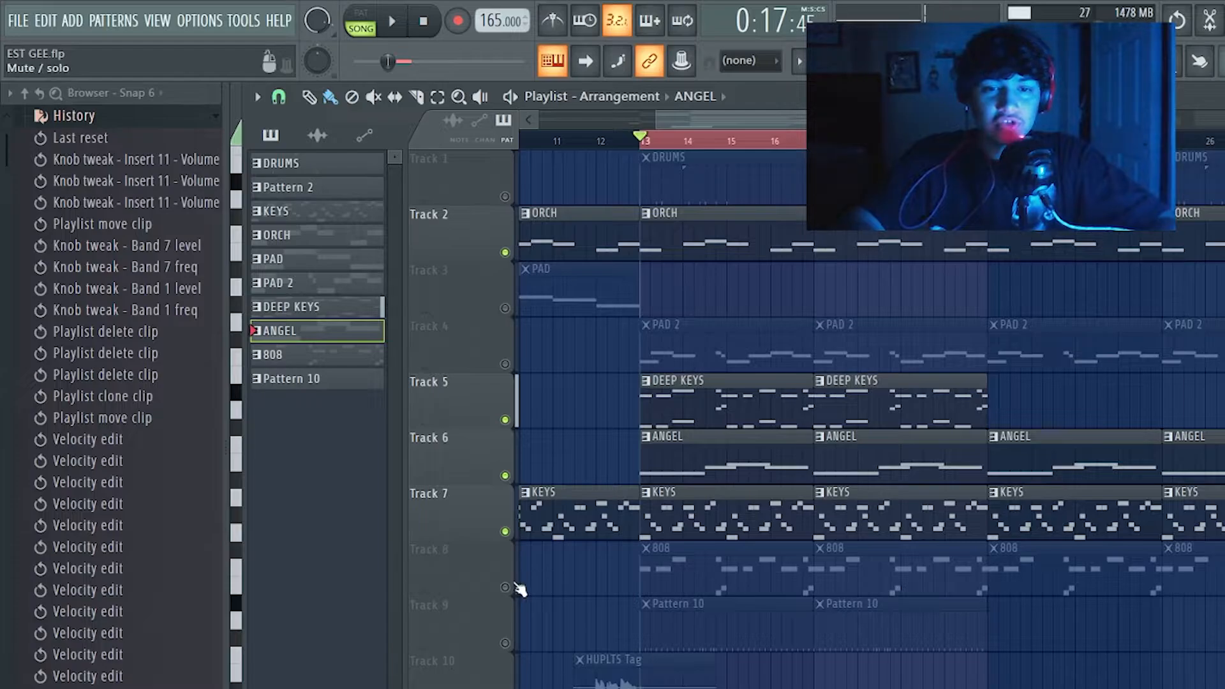
{"action": "right_click", "coordinate": [505, 530]}
{"action": "right_click", "coordinate": [505, 530]}
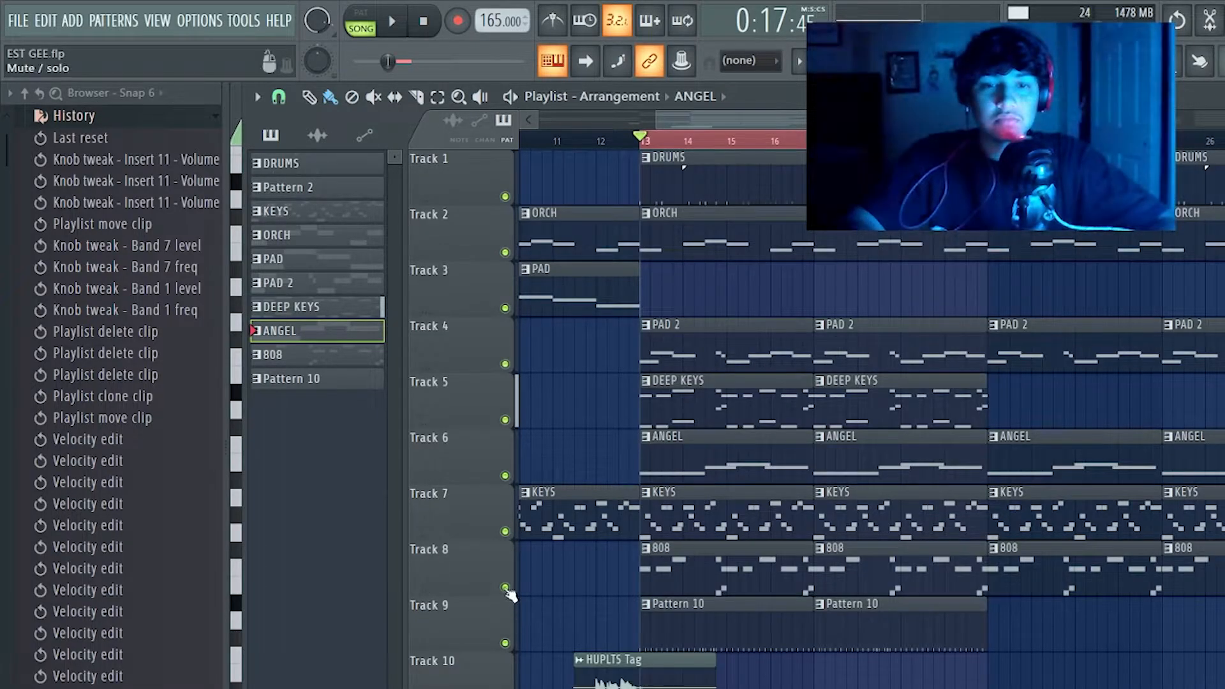
{"action": "left_click", "coordinate": [504, 531]}
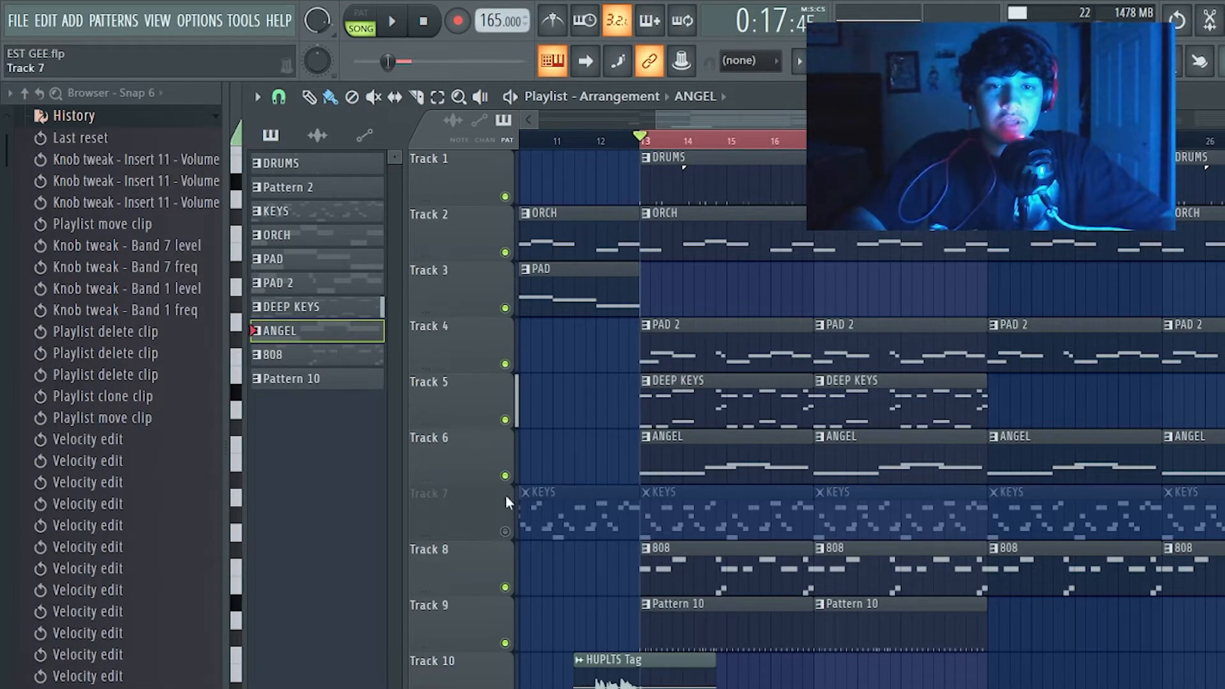
{"action": "left_click", "coordinate": [505, 475]}
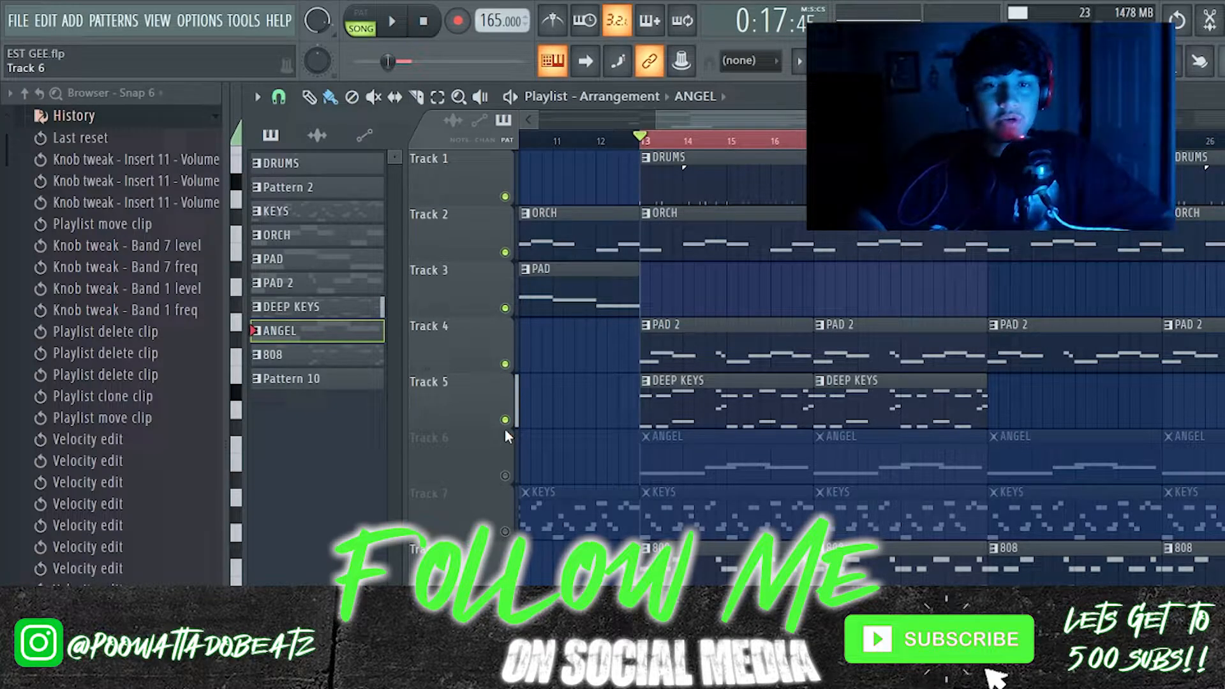
{"action": "left_click", "coordinate": [505, 420]}
{"action": "left_click", "coordinate": [505, 364]}
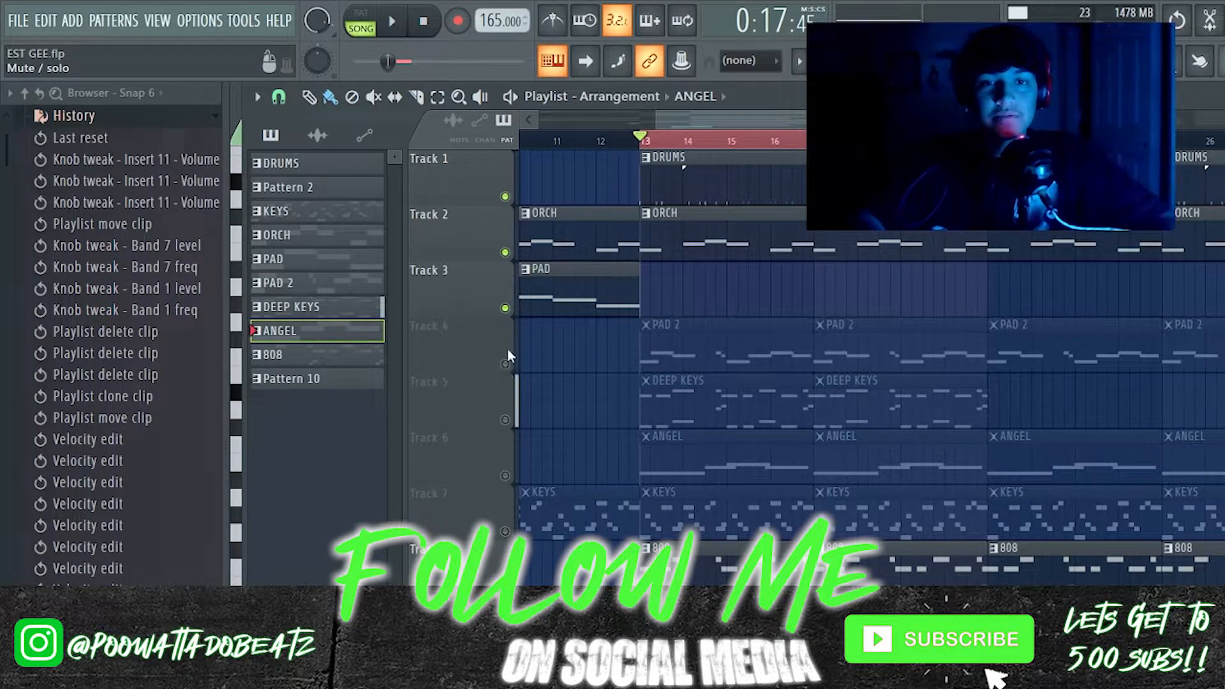
{"action": "left_click", "coordinate": [505, 252]}
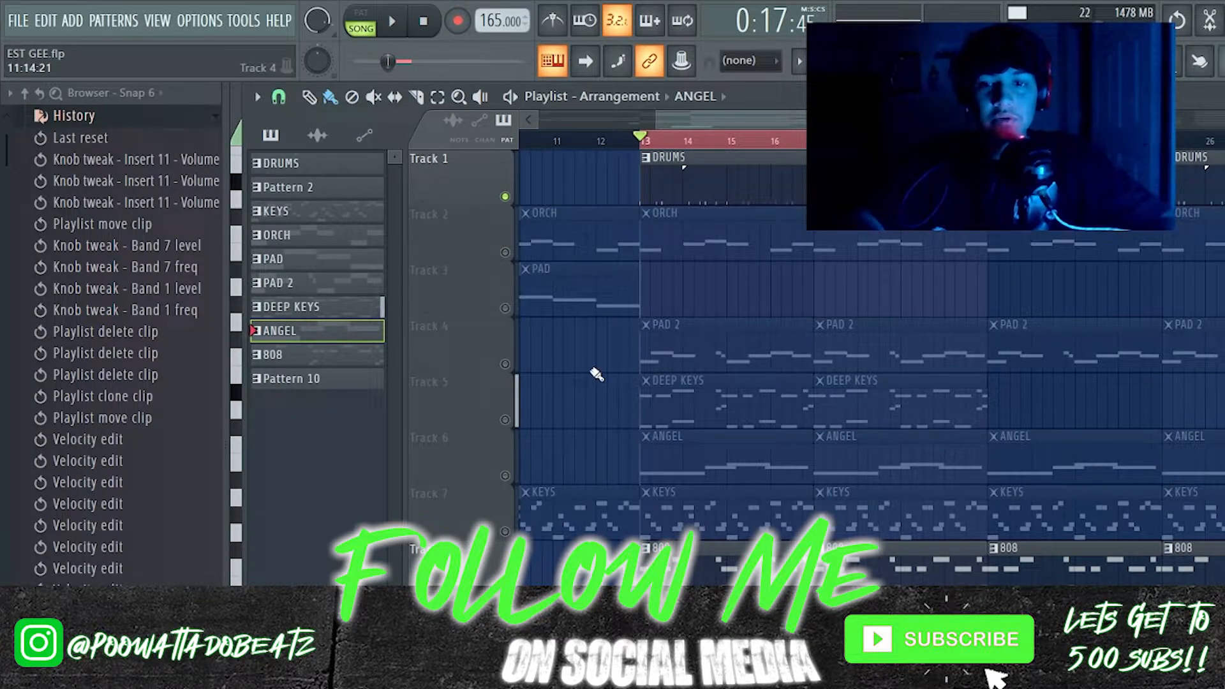
Play the drums and 808 together from bar 13 in the playlist
{"action": "scroll", "coordinate": [625, 358], "scroll_direction": "down", "scroll_amount": 3}
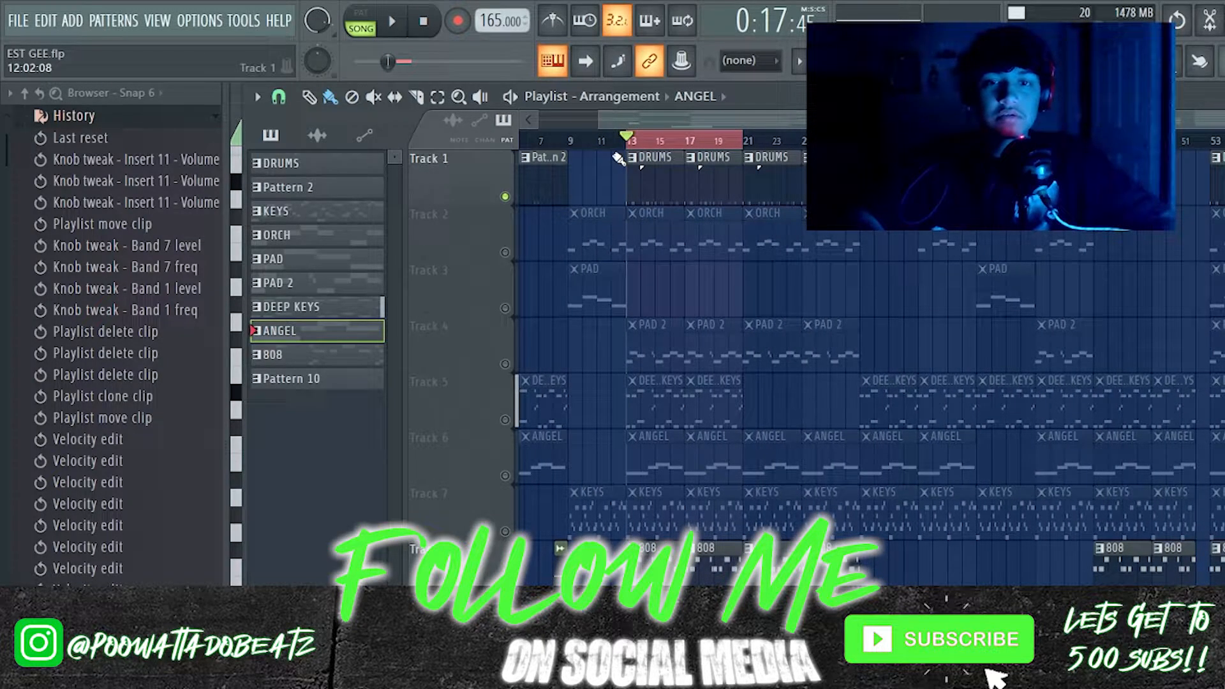
{"action": "scroll", "coordinate": [610, 356], "scroll_direction": "up", "scroll_amount": 3}
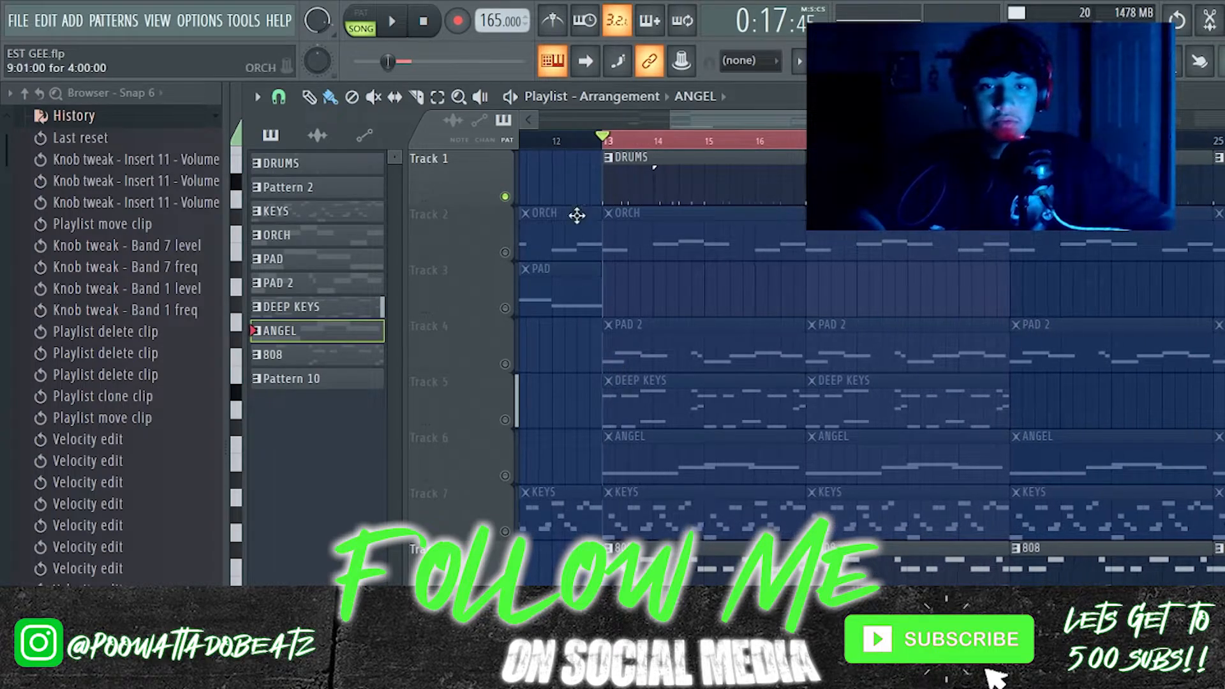
{"action": "key", "text": "space"}
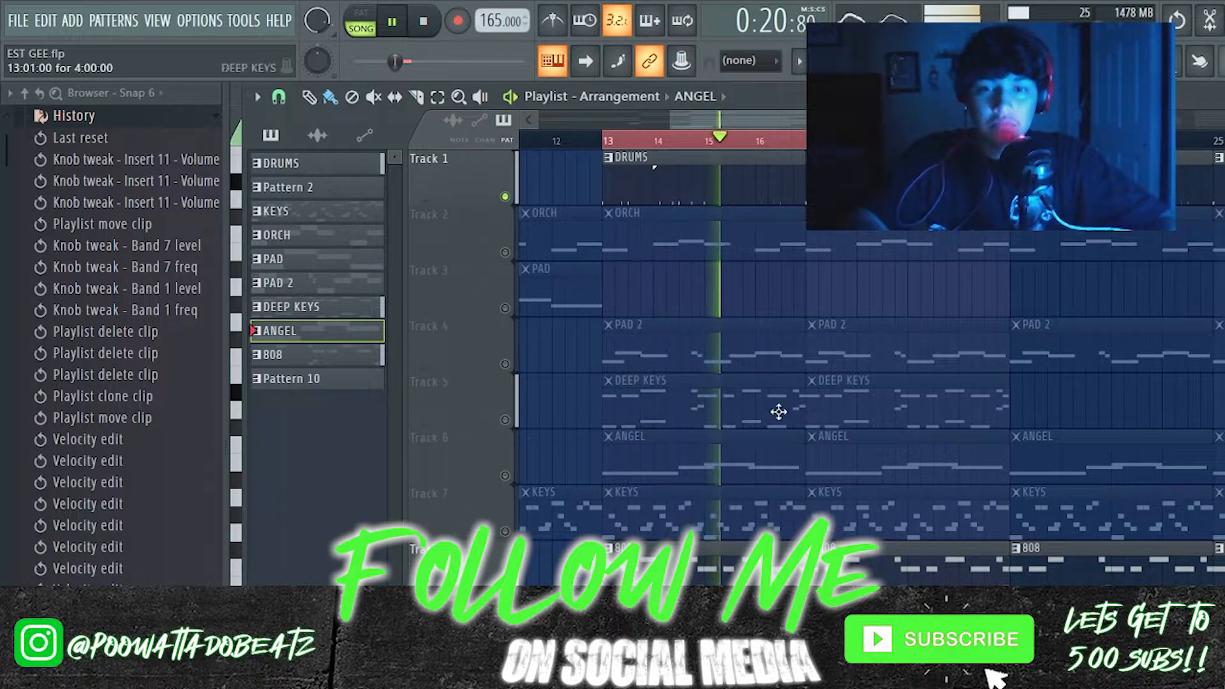
{"action": "scroll", "coordinate": [781, 432], "scroll_direction": "down", "scroll_amount": 2}
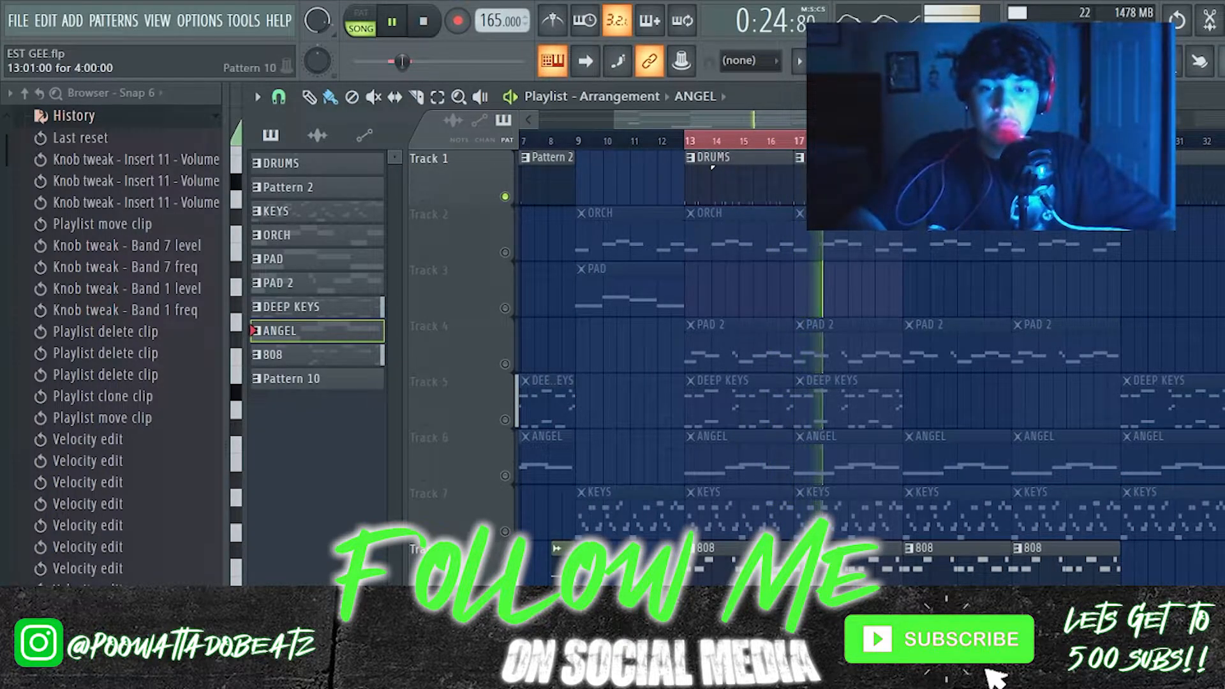
{"action": "scroll", "coordinate": [705, 383], "scroll_direction": "up", "scroll_amount": 2}
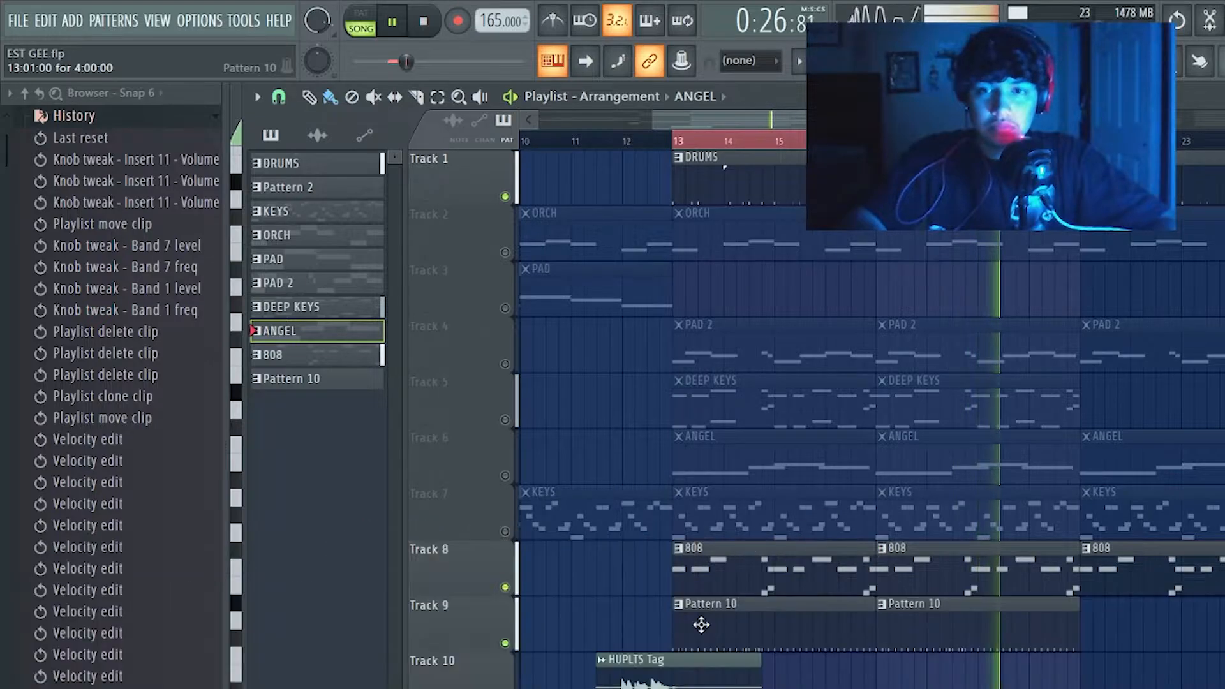
Solo the DRUMS track and show the DRUMS pattern's kick, snare and open hat steps in the channel rack
{"action": "right_click", "coordinate": [506, 198]}
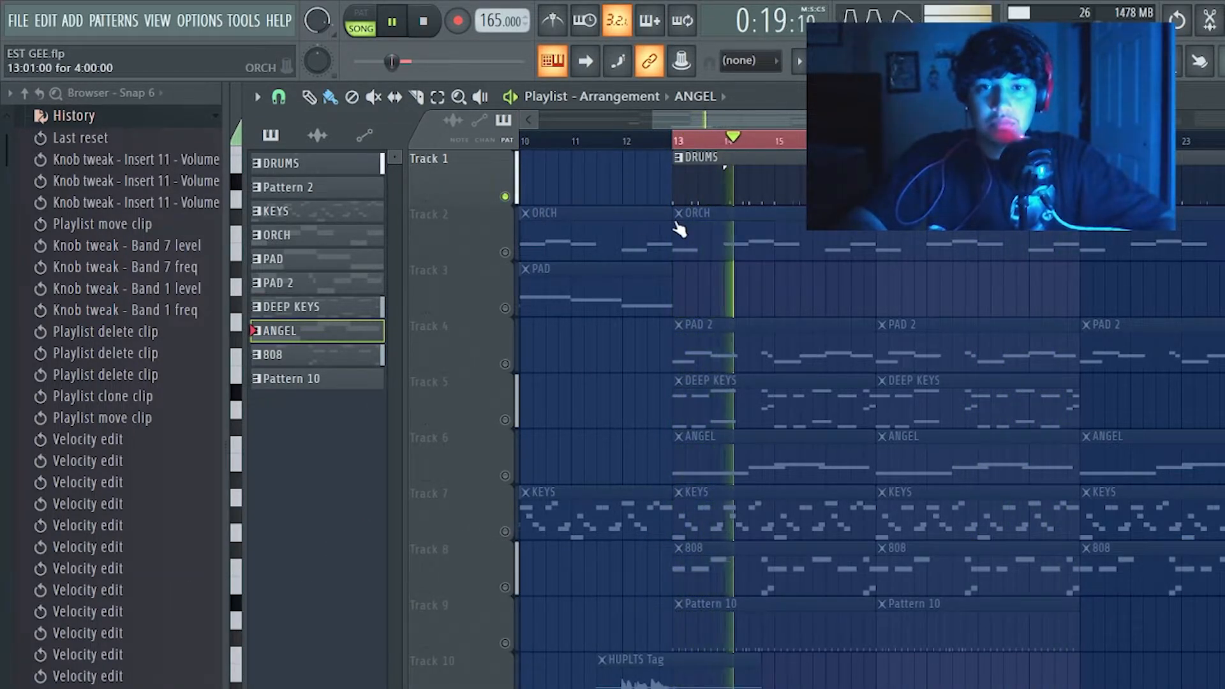
{"action": "scroll", "coordinate": [678, 228], "scroll_direction": "up", "scroll_amount": 2}
{"action": "key", "text": "F6"}
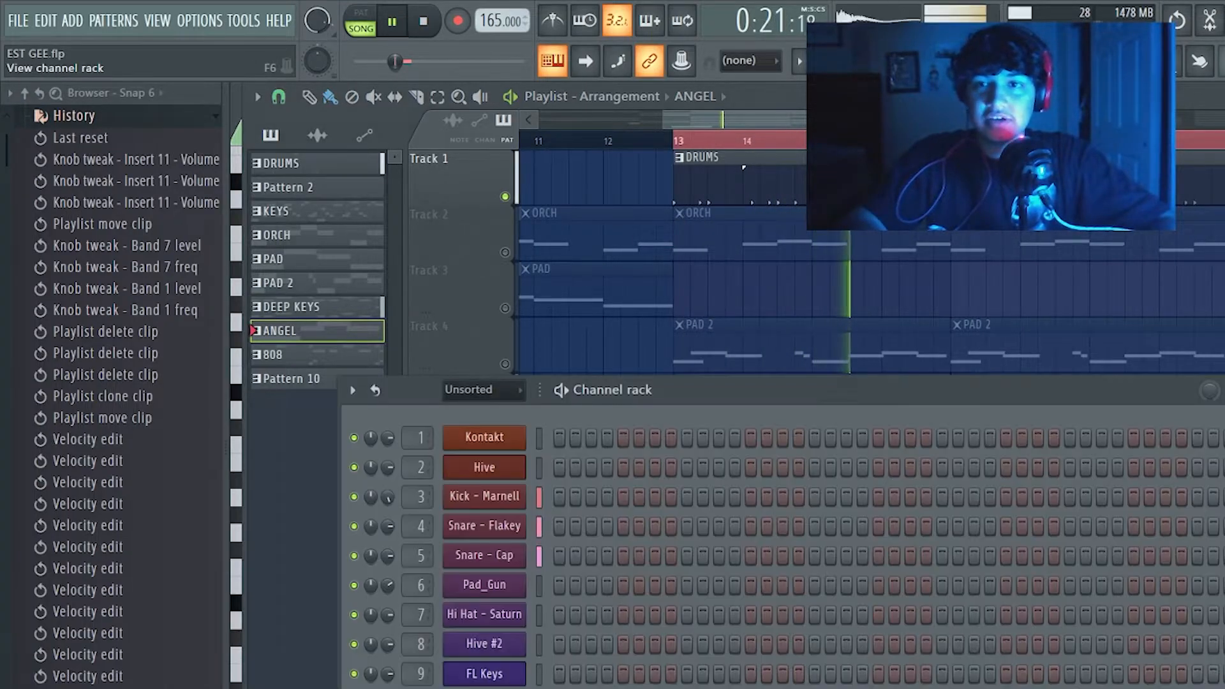
{"action": "left_click", "coordinate": [743, 167]}
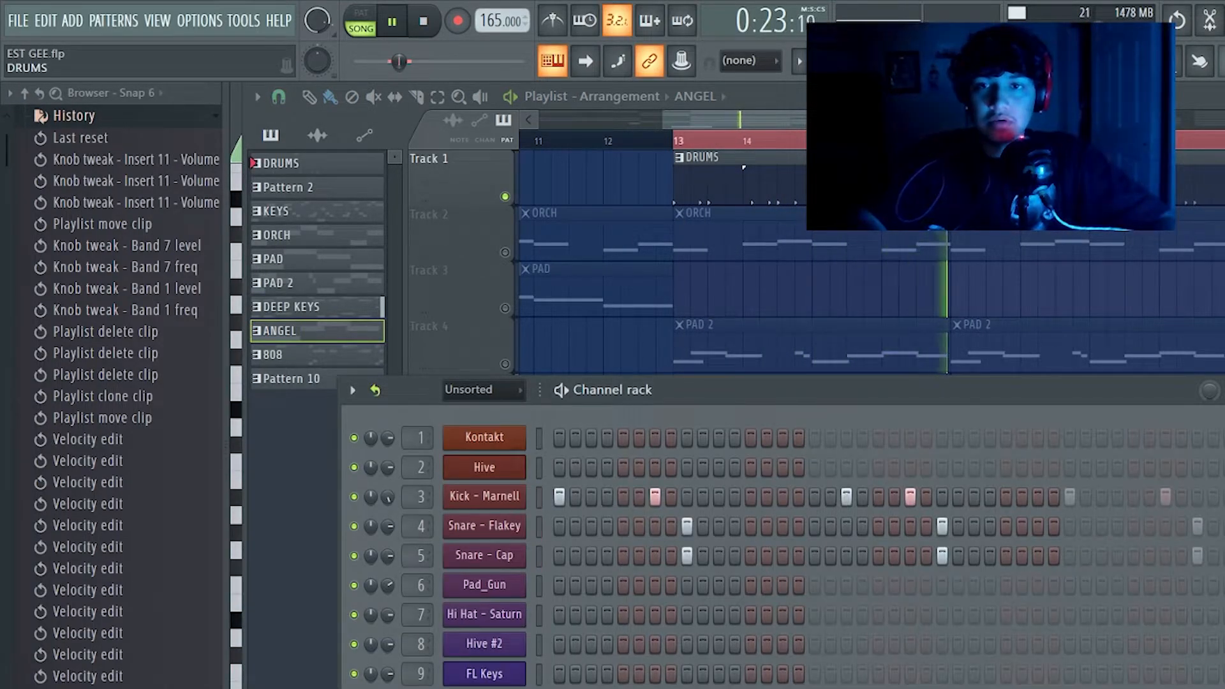
{"action": "left_click_drag", "start_coordinate": [795, 397], "coordinate": [813, 164]}
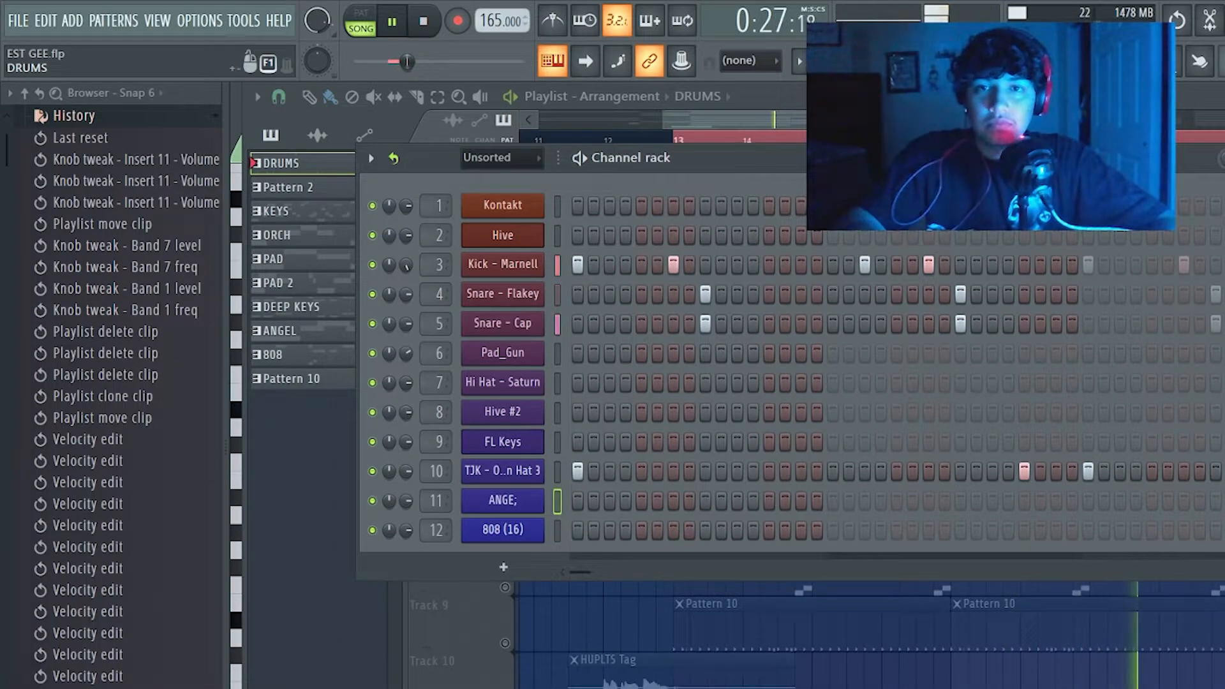
Solo the Pattern 10 track, inspect its hi-hat notes in the piano roll, undo the stray D6 note, and return to the playlist
{"action": "left_click", "coordinate": [329, 388]}
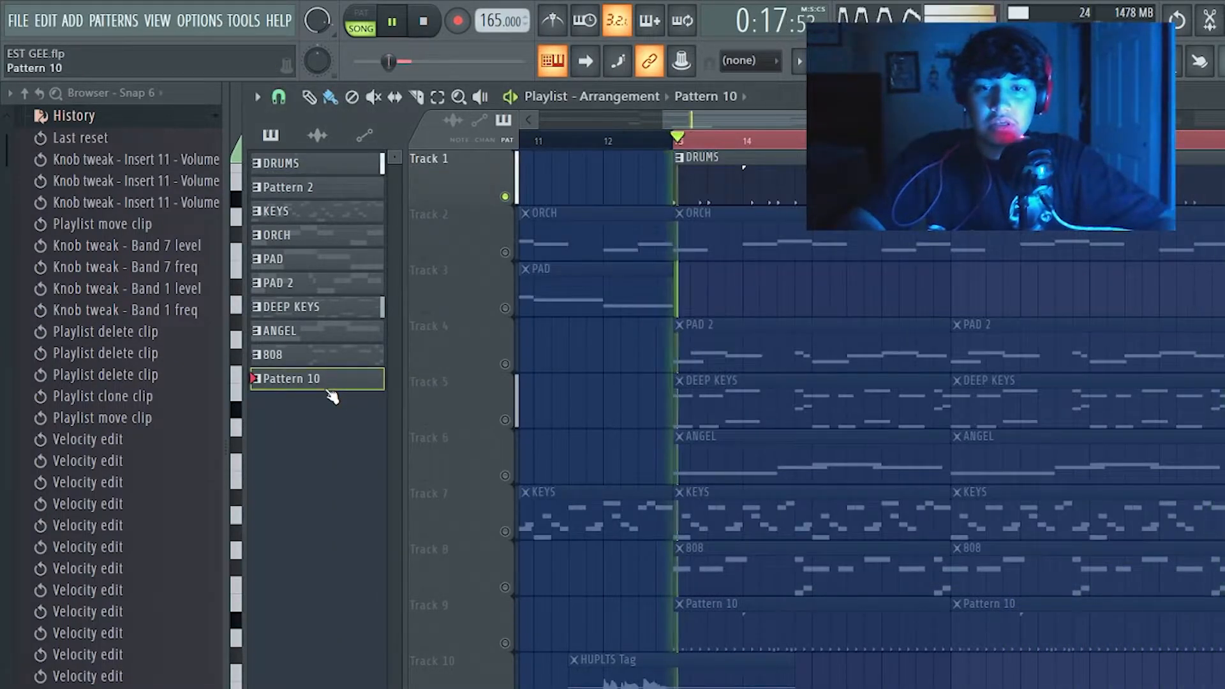
{"action": "right_click", "coordinate": [505, 643]}
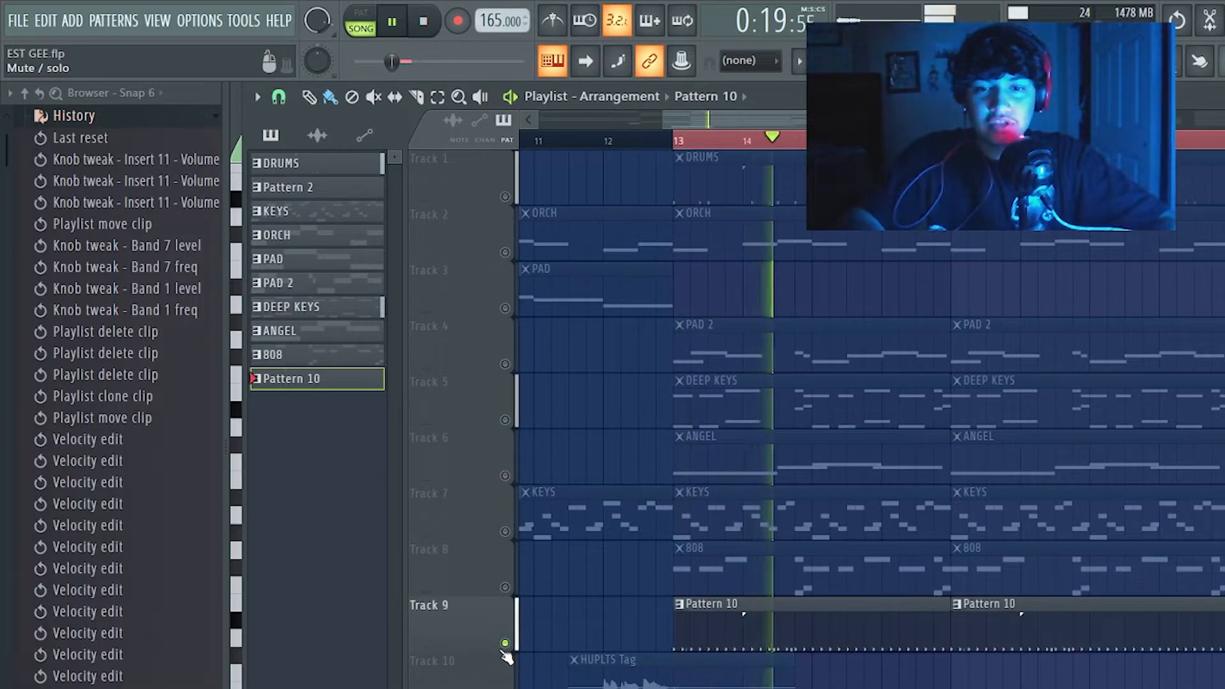
{"action": "double_click", "coordinate": [834, 643]}
{"action": "left_click", "coordinate": [839, 637]}
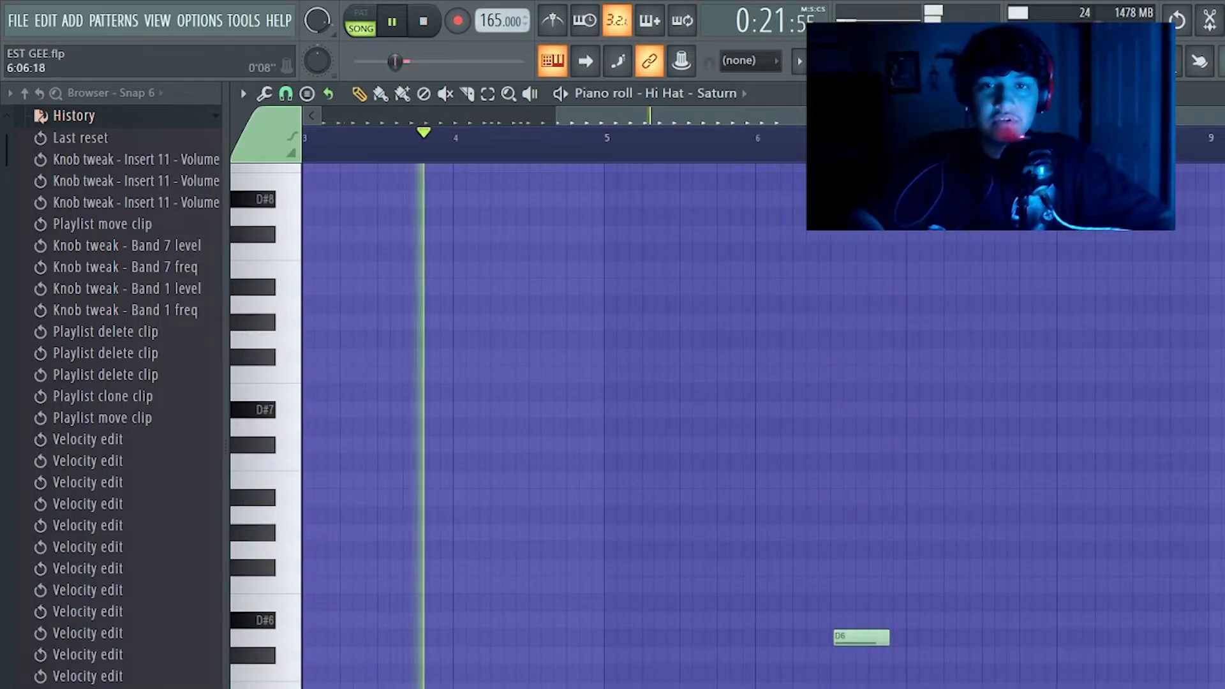
{"action": "key", "text": "ctrl+z"}
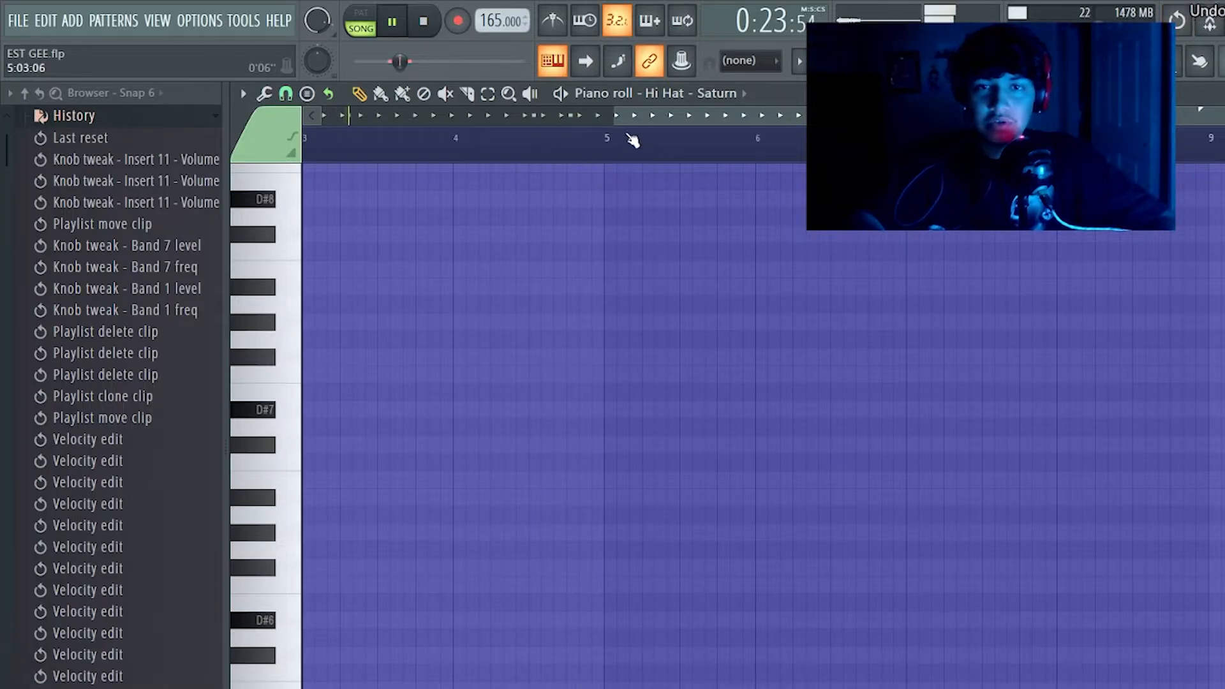
{"action": "scroll", "coordinate": [608, 115], "scroll_direction": "up", "scroll_amount": 3}
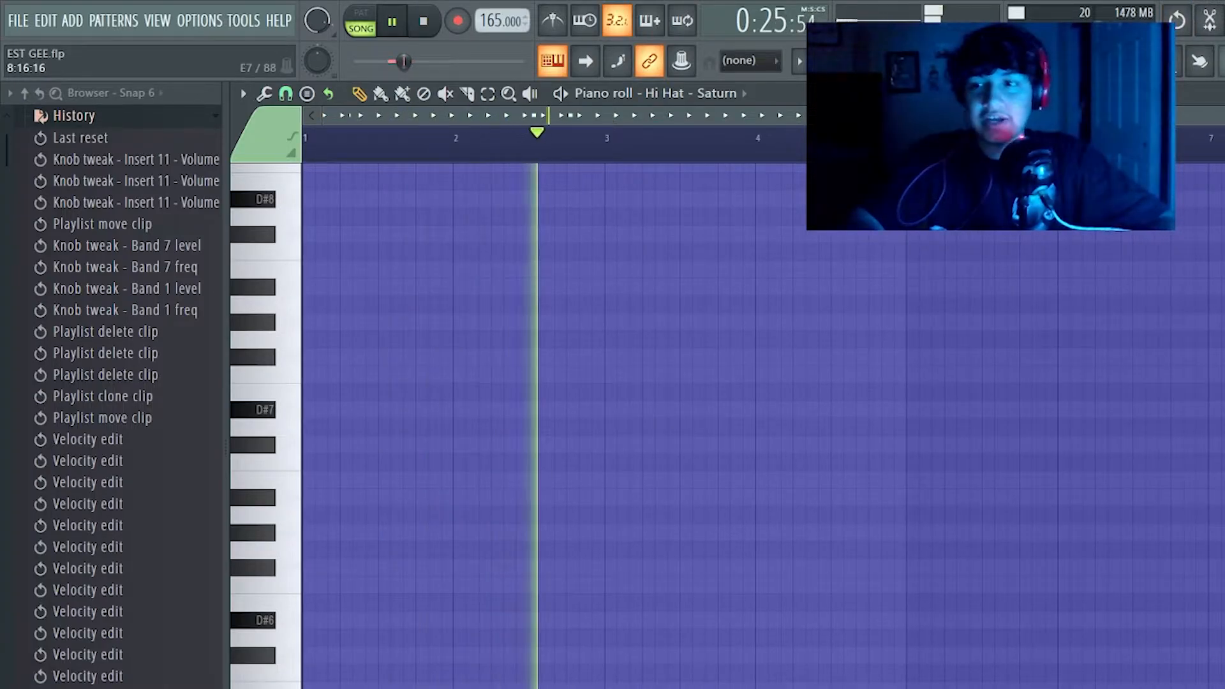
{"action": "scroll", "coordinate": [657, 410], "scroll_direction": "down", "scroll_amount": 10}
{"action": "scroll", "coordinate": [702, 421], "scroll_direction": "up", "scroll_amount": 5}
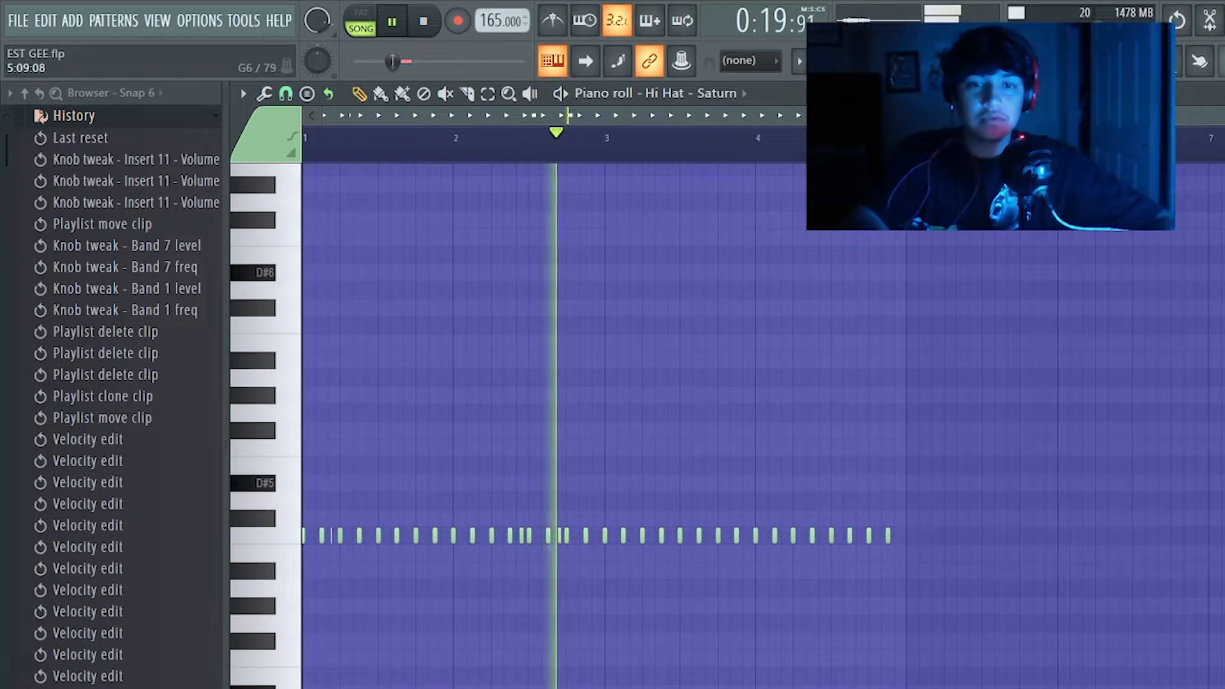
{"action": "left_click", "coordinate": [552, 61]}
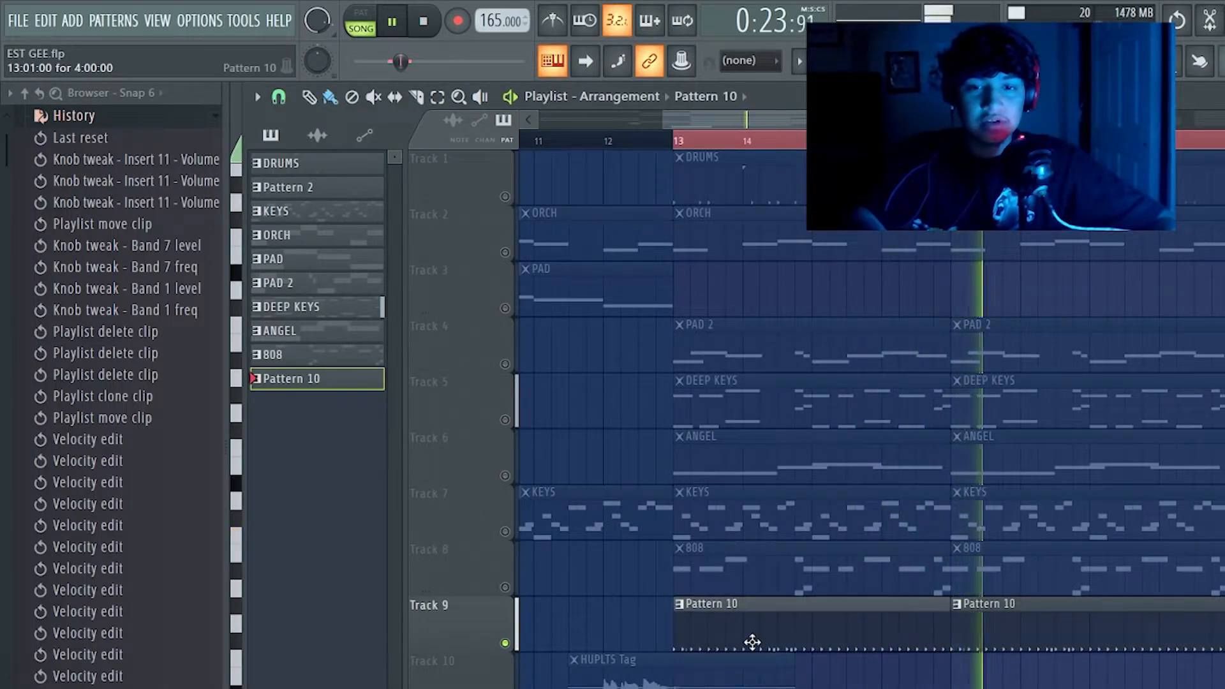
Reopen Pattern 10's hi-hat notes, stop playback, review the 1/6 step snap option, and return to the playlist
{"action": "double_click", "coordinate": [753, 645]}
{"action": "left_click_drag", "start_coordinate": [784, 114], "coordinate": [263, 179]}
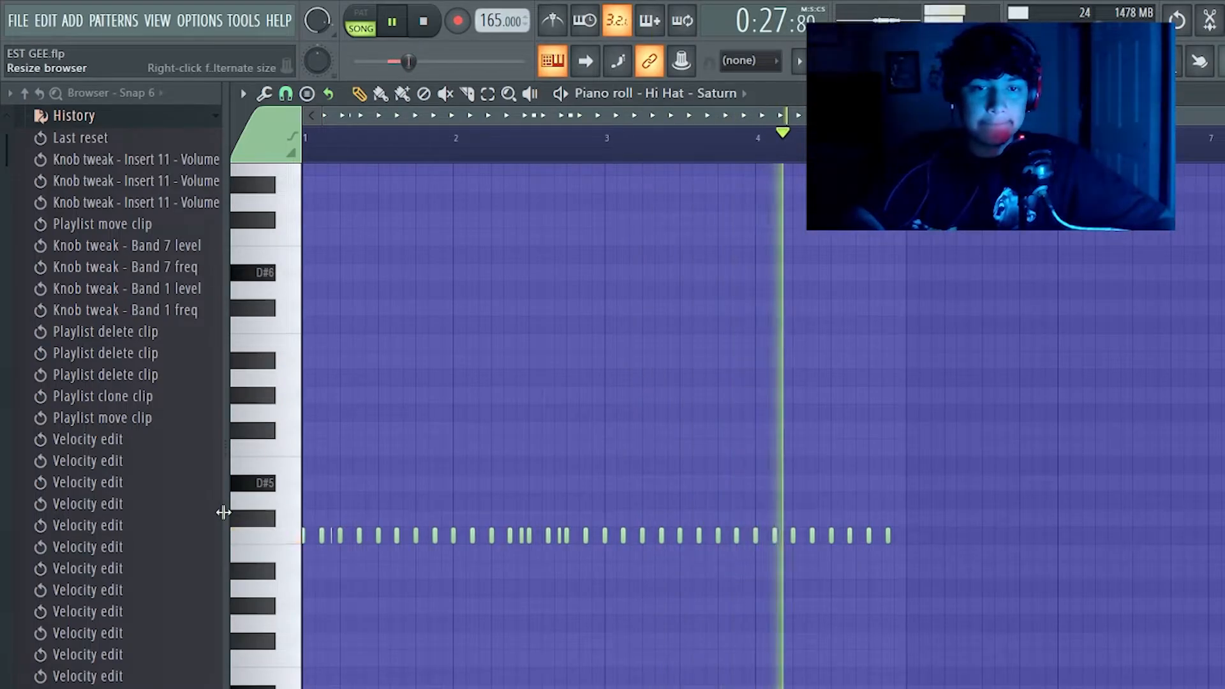
{"action": "scroll", "coordinate": [265, 580], "scroll_direction": "up", "scroll_amount": 4}
{"action": "key", "text": "space"}
{"action": "left_click", "coordinate": [295, 93]}
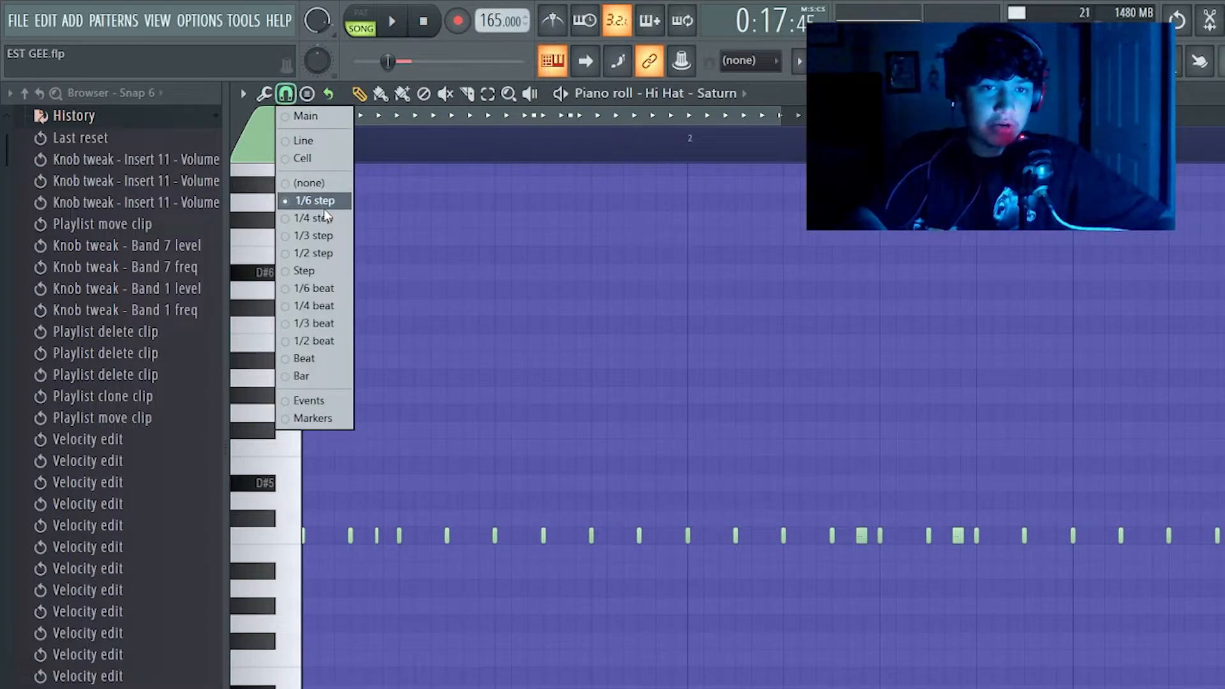
{"action": "left_click", "coordinate": [714, 155]}
{"action": "key", "text": "F5"}
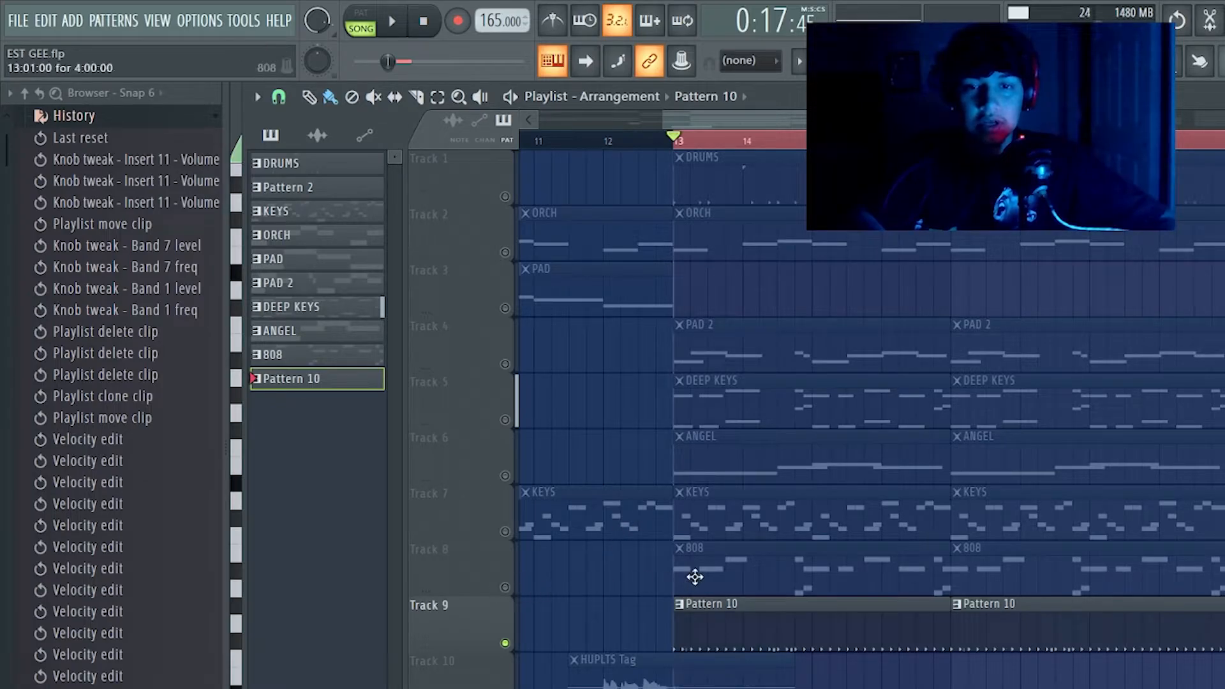
Unmute the 808 track, mute Pattern 10, and open the 808 pattern in the piano roll
{"action": "left_click", "coordinate": [506, 587]}
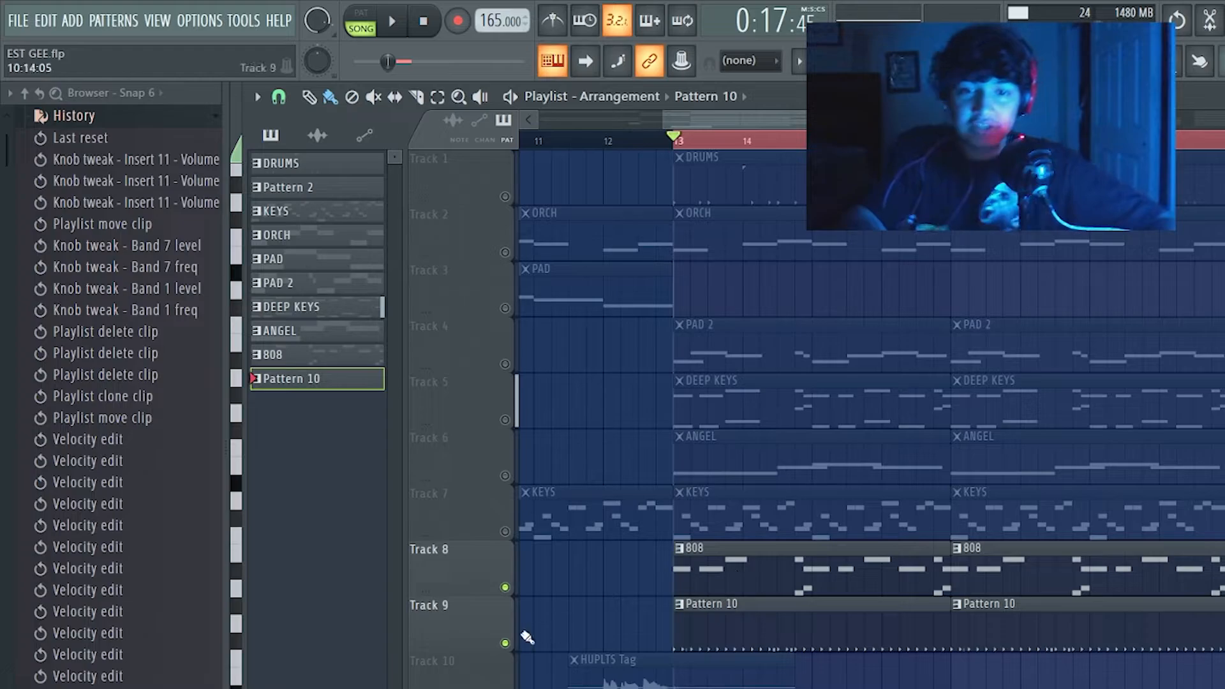
{"action": "left_click", "coordinate": [506, 644]}
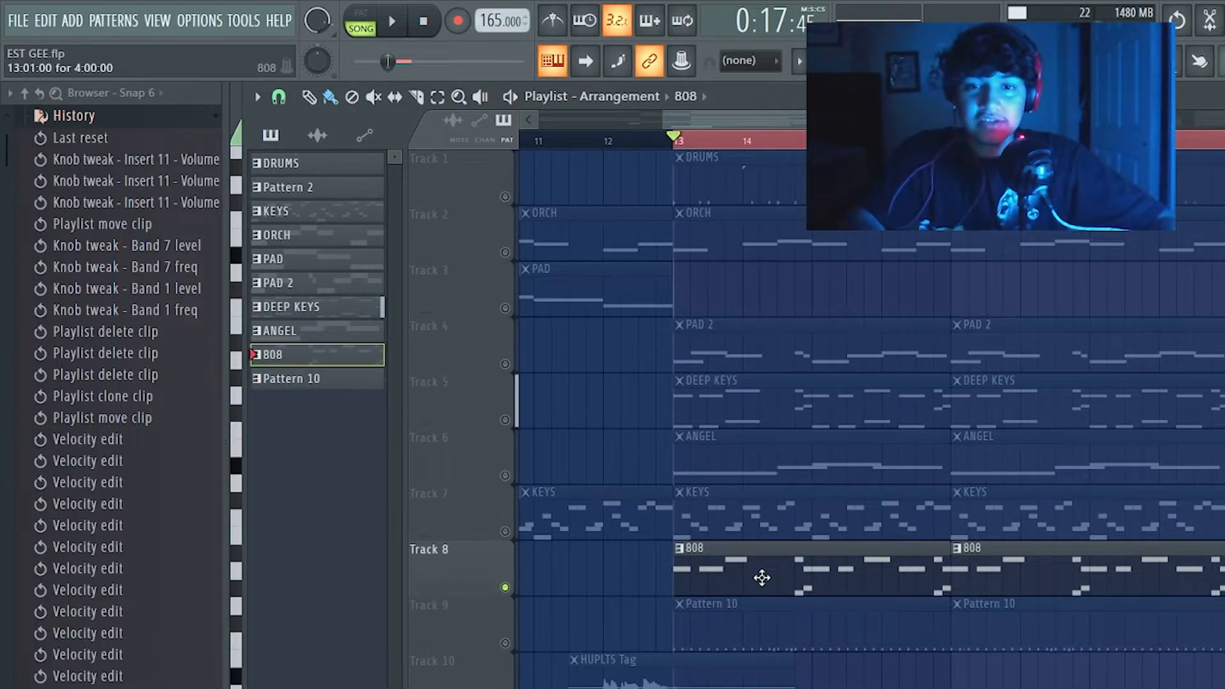
{"action": "double_click", "coordinate": [763, 578]}
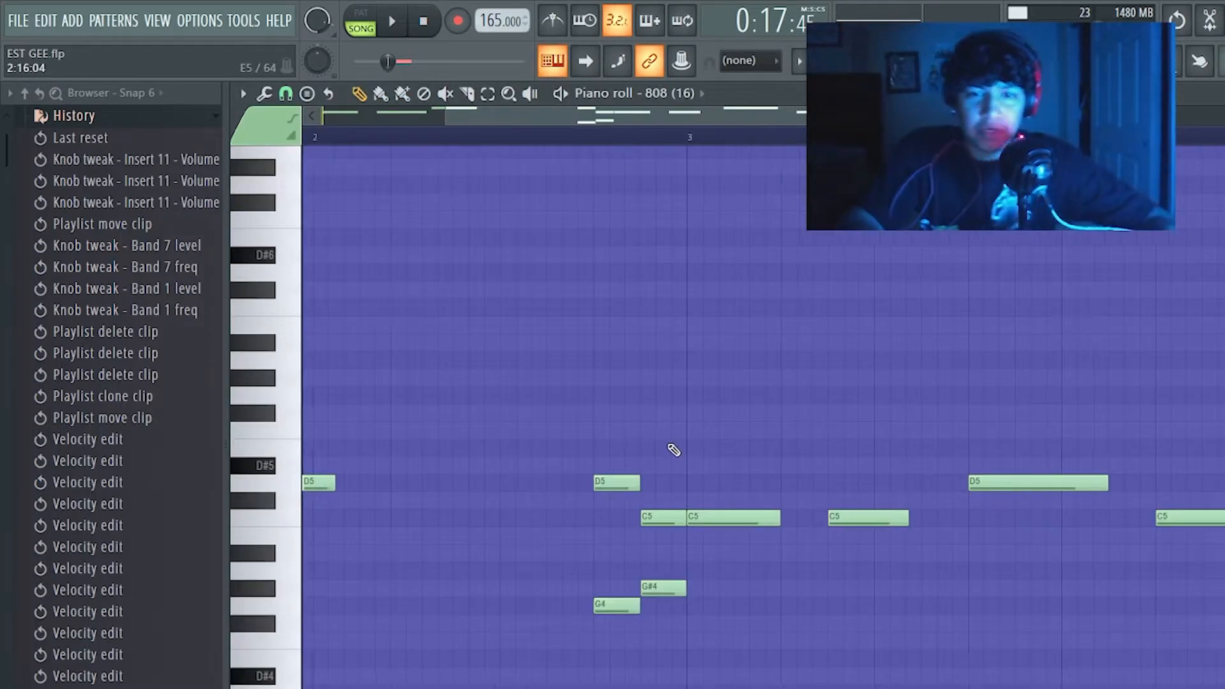
{"action": "scroll", "coordinate": [670, 451], "scroll_direction": "down", "scroll_amount": 3}
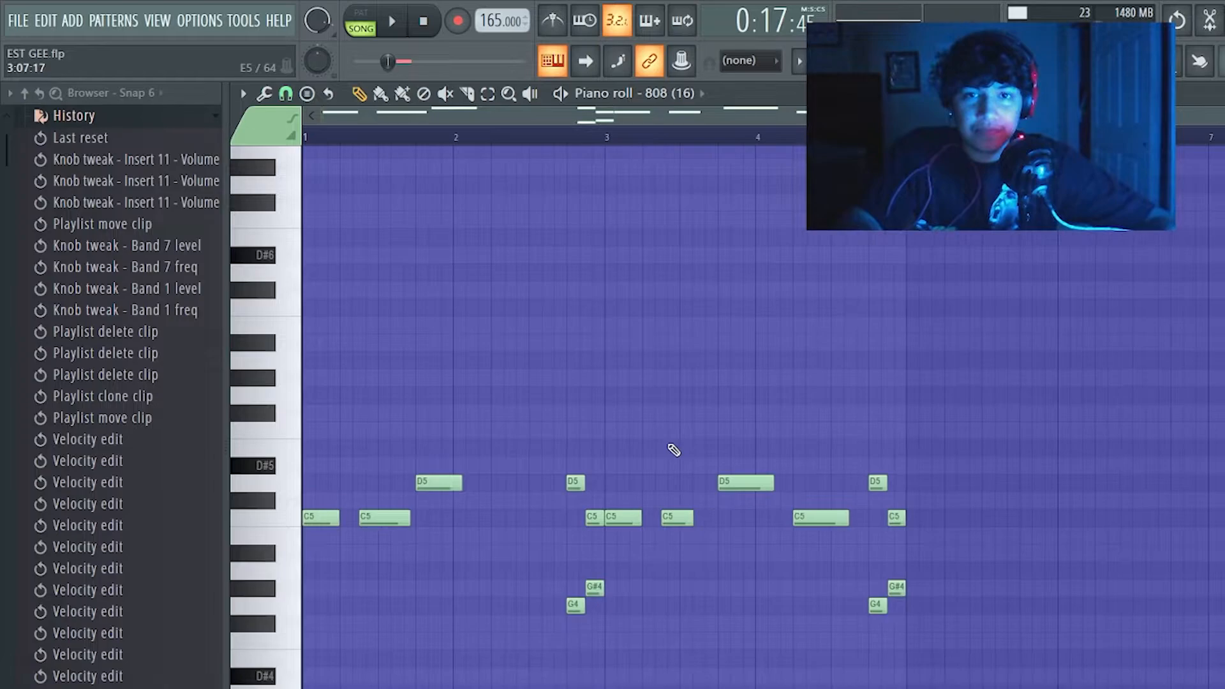
Delete the two G4 and two G#4 notes from the 808 pattern
{"action": "right_click", "coordinate": [576, 603]}
{"action": "right_click", "coordinate": [595, 586]}
{"action": "right_click", "coordinate": [878, 604]}
{"action": "right_click", "coordinate": [900, 590]}
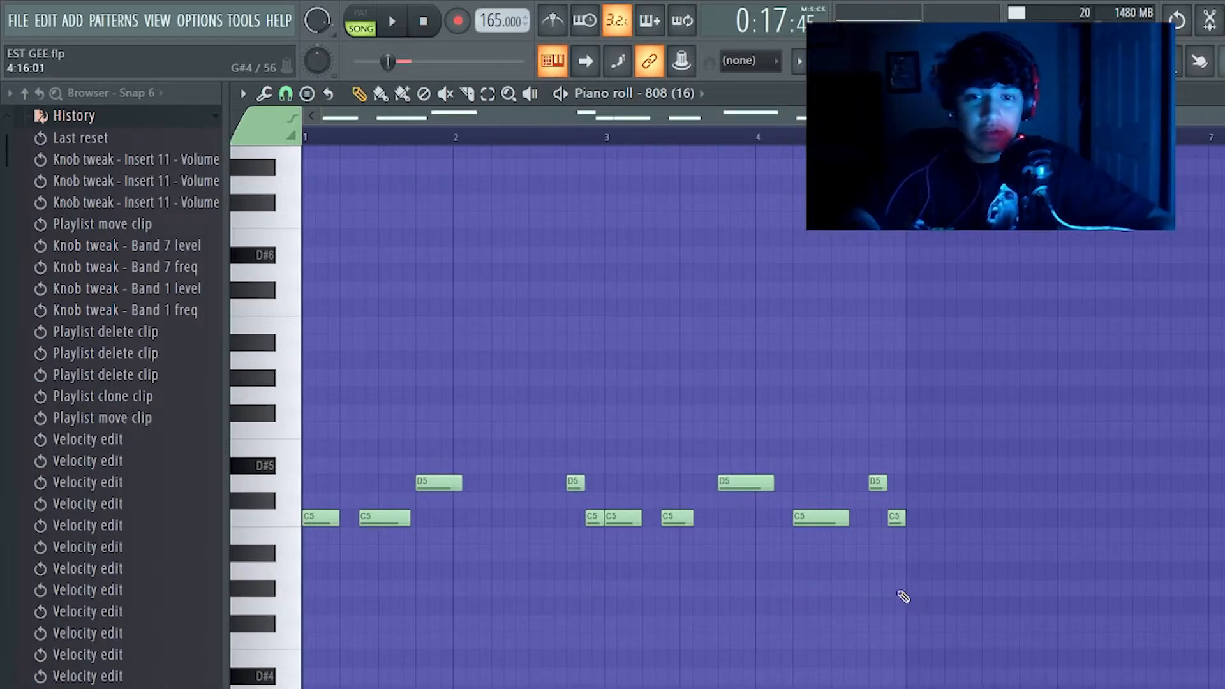
Play the 808 pattern from bar 13, return to the playlist, and unmute the DRUMS and Pattern 10 tracks alongside it
{"action": "key", "text": "space"}
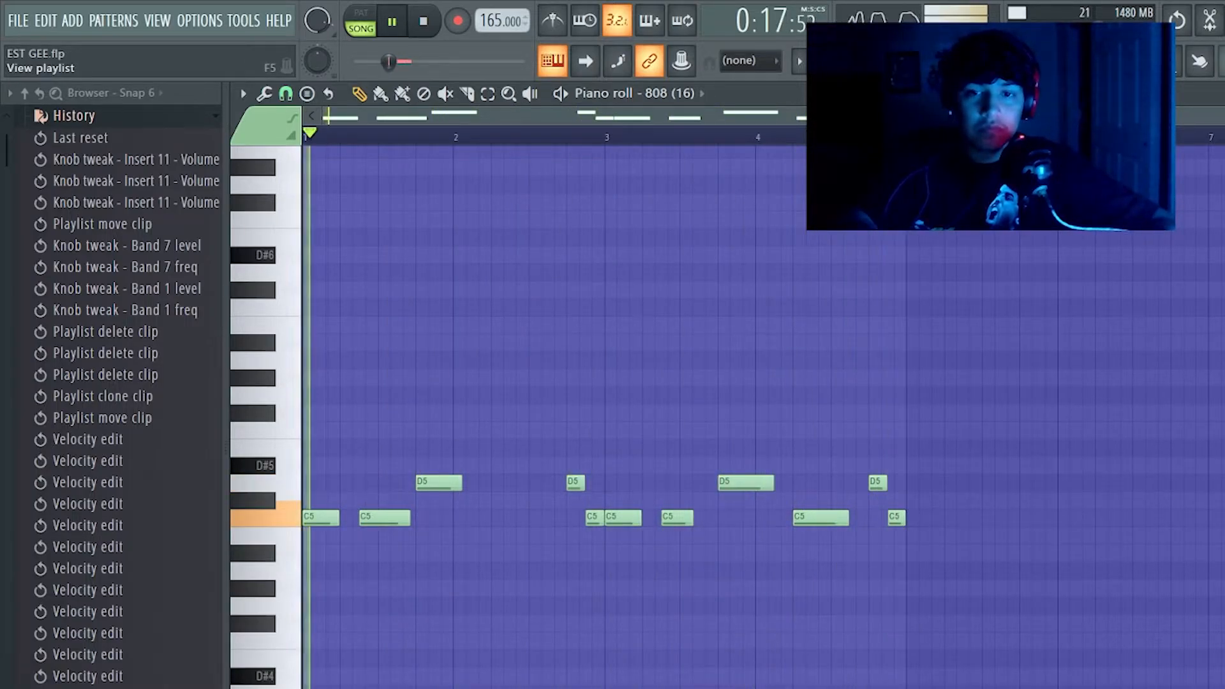
{"action": "key", "text": "F5"}
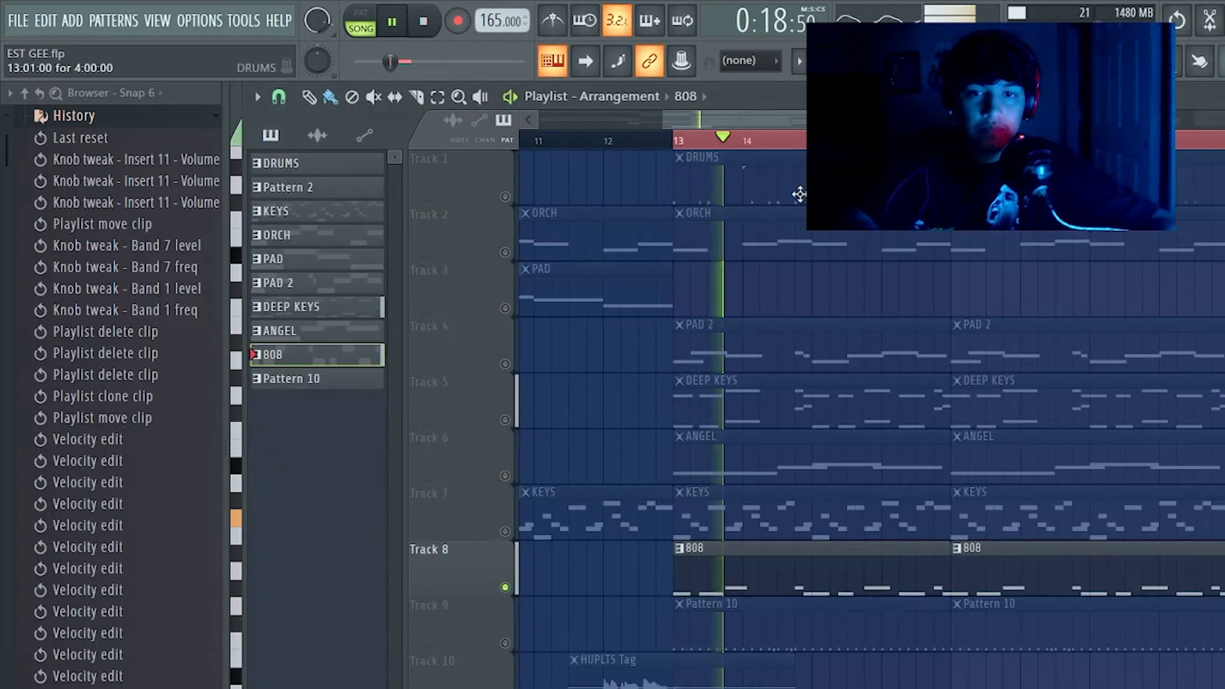
{"action": "left_click", "coordinate": [504, 196]}
{"action": "left_click", "coordinate": [504, 252]}
{"action": "left_click", "coordinate": [505, 253]}
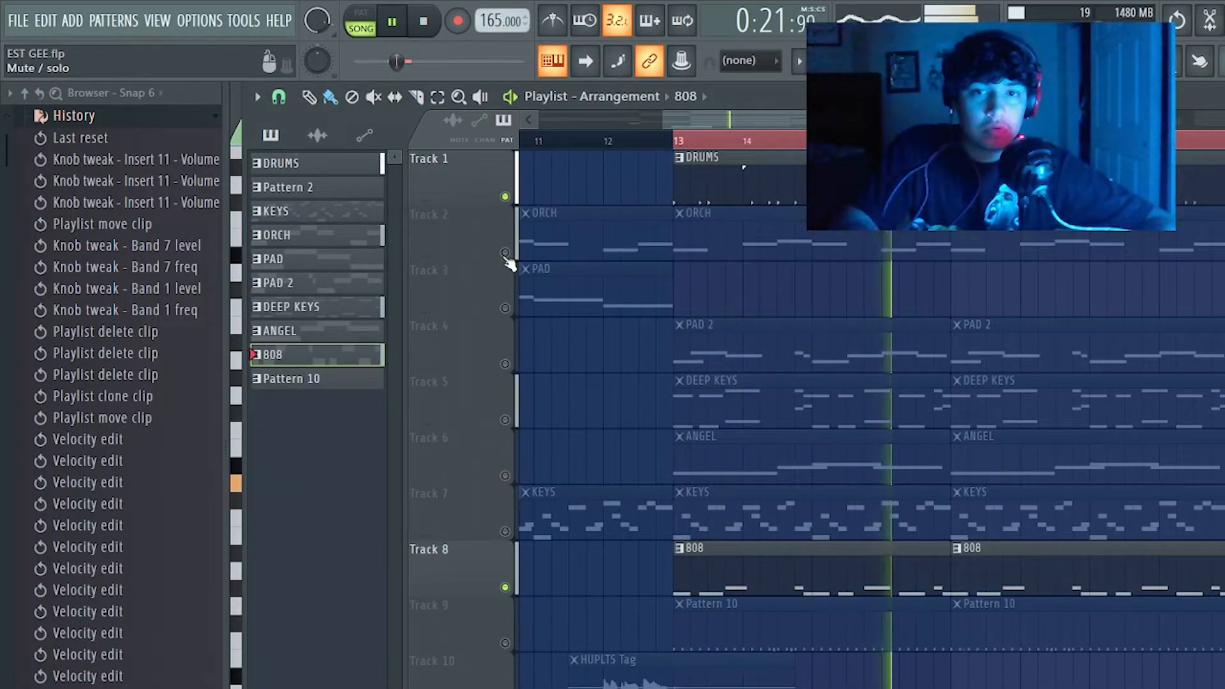
{"action": "left_click", "coordinate": [504, 643]}
Stop playback and browse the sample library to the Bells folder of Jaym3s Drum Kit
{"action": "left_click", "coordinate": [75, 119]}
{"action": "left_click_drag", "start_coordinate": [5, 159], "coordinate": [1, 501]}
{"action": "key", "text": "space"}
{"action": "left_click_drag", "start_coordinate": [2, 358], "coordinate": [22, 301]}
{"action": "left_click", "coordinate": [82, 307]}
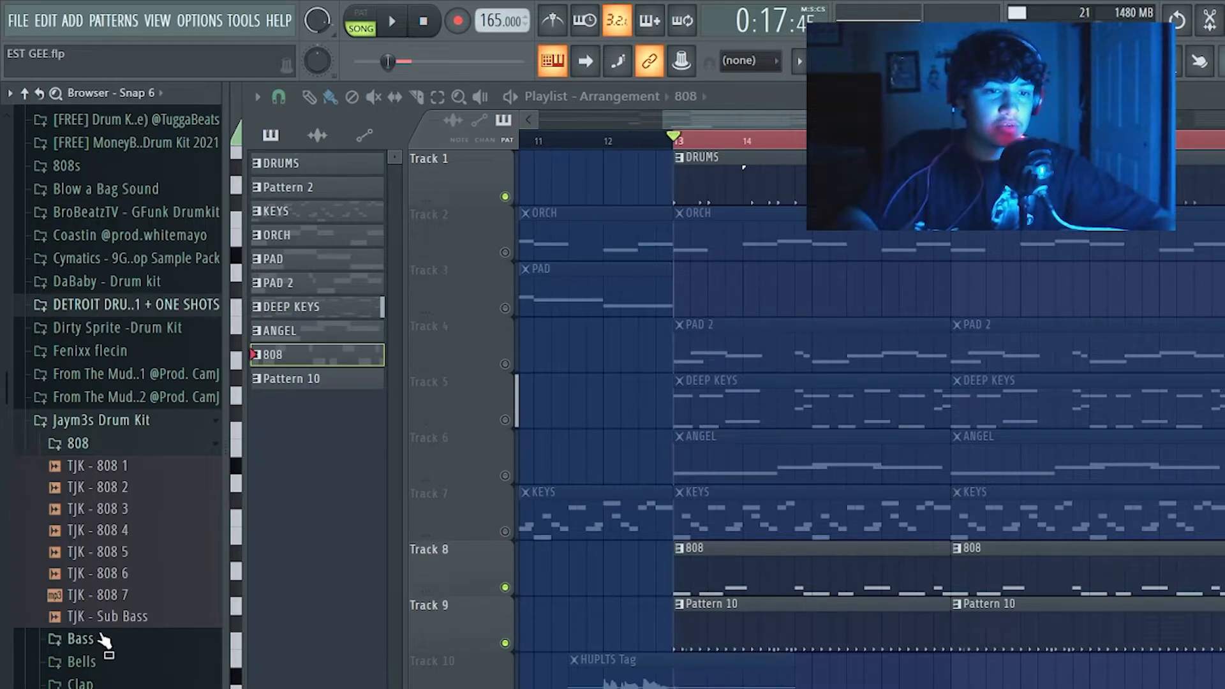
{"action": "left_click", "coordinate": [81, 662]}
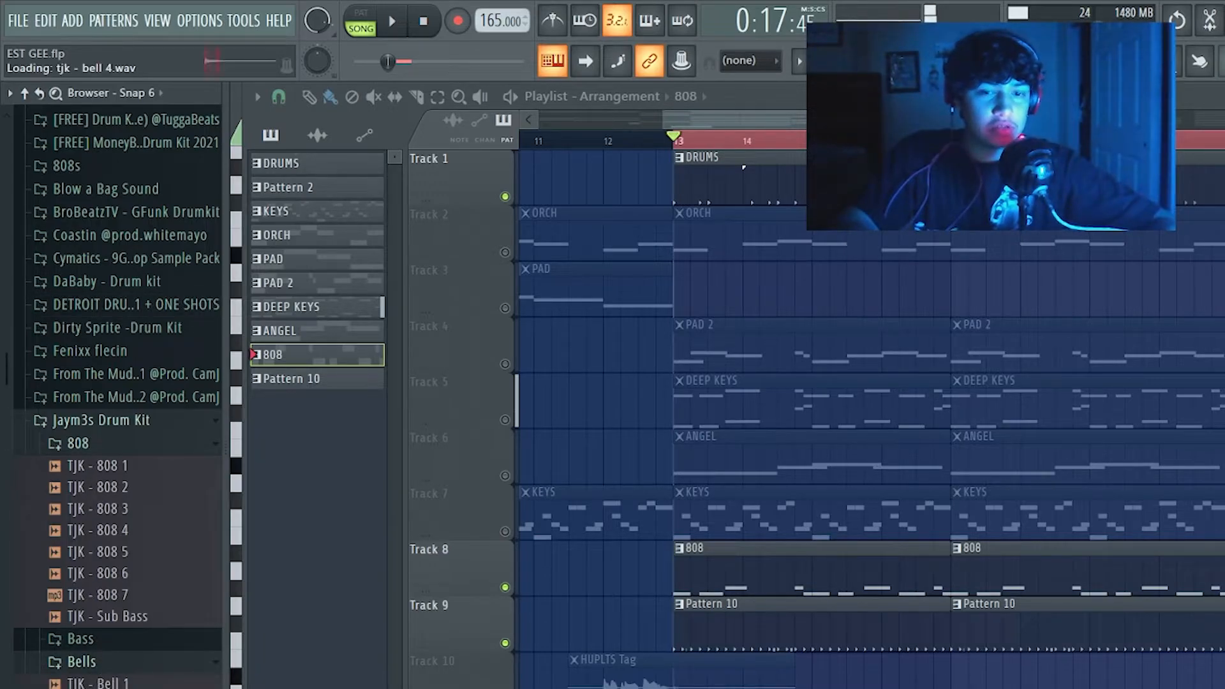
Audition the bell samples, place TJK - Bell 2 in the playlist at bar 13, and play it with the beat
{"action": "key", "text": "Up"}
{"action": "key", "text": "Up"}
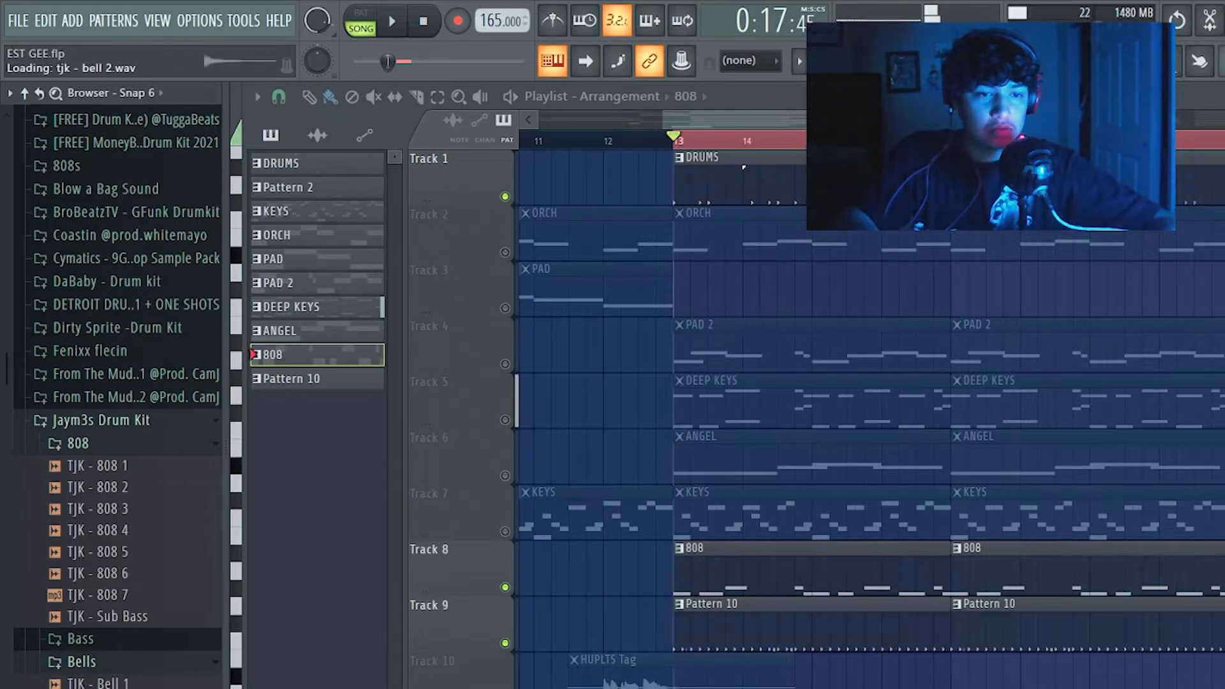
{"action": "left_click", "coordinate": [102, 688]}
{"action": "left_click_drag", "start_coordinate": [102, 688], "coordinate": [680, 688]}
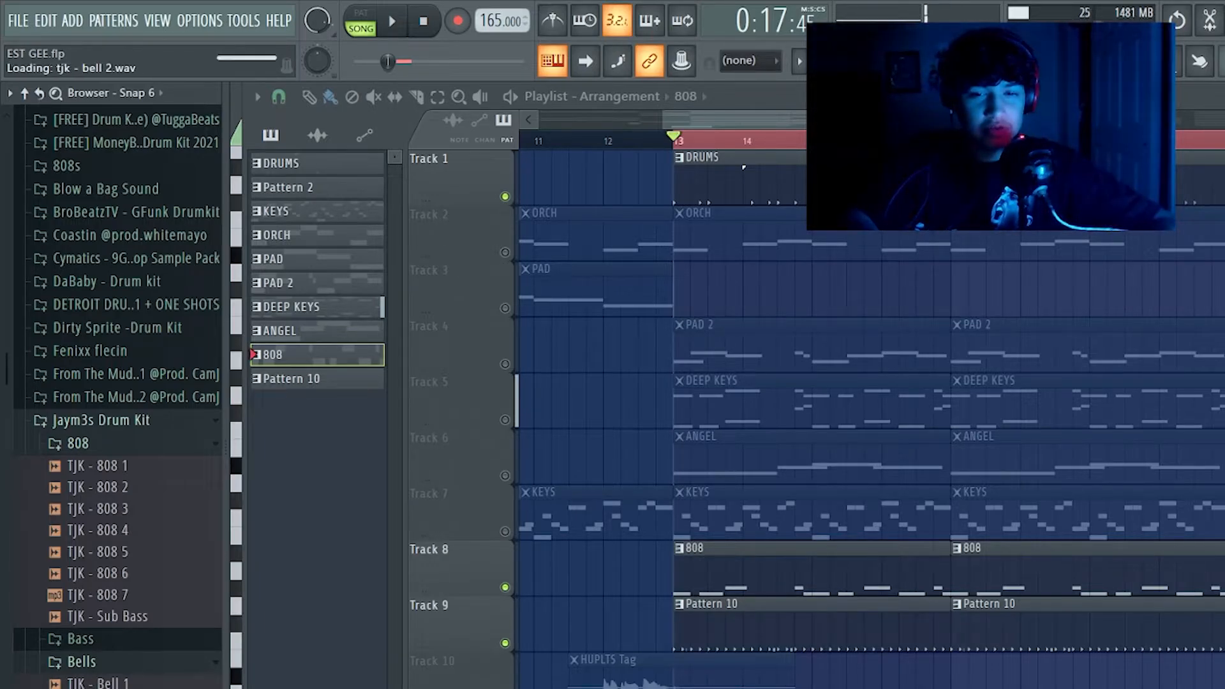
{"action": "key", "text": "space"}
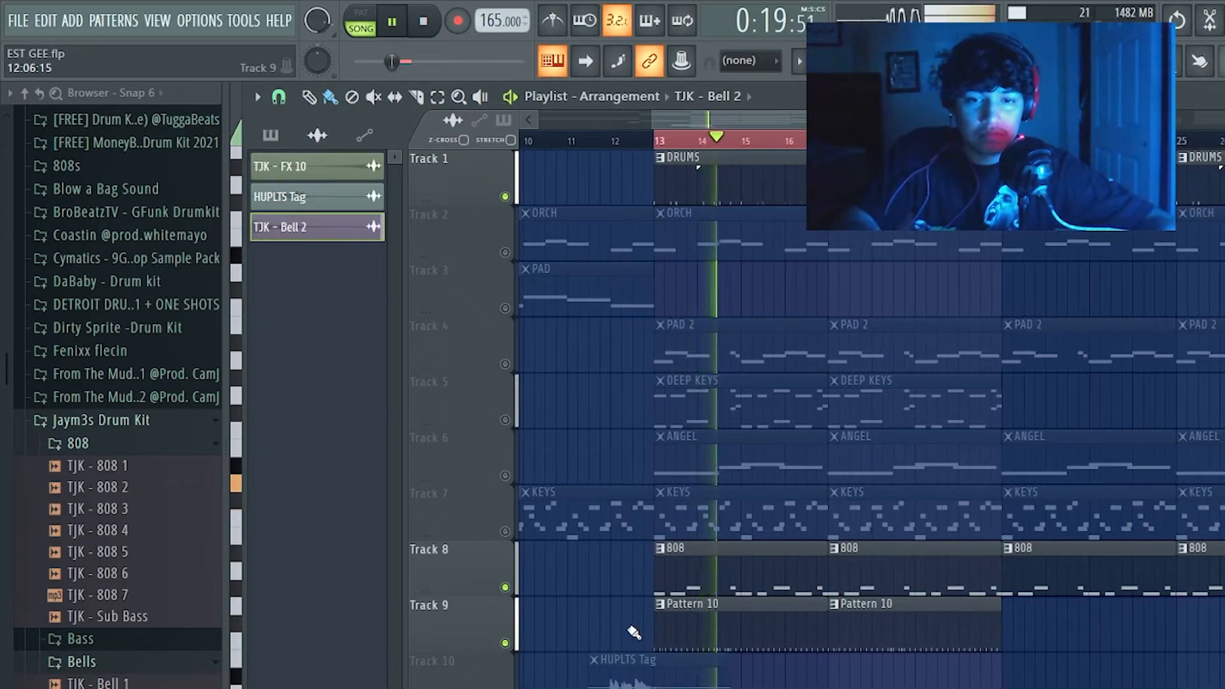
{"action": "scroll", "coordinate": [633, 632], "scroll_direction": "down", "scroll_amount": 2}
{"action": "key", "text": "space"}
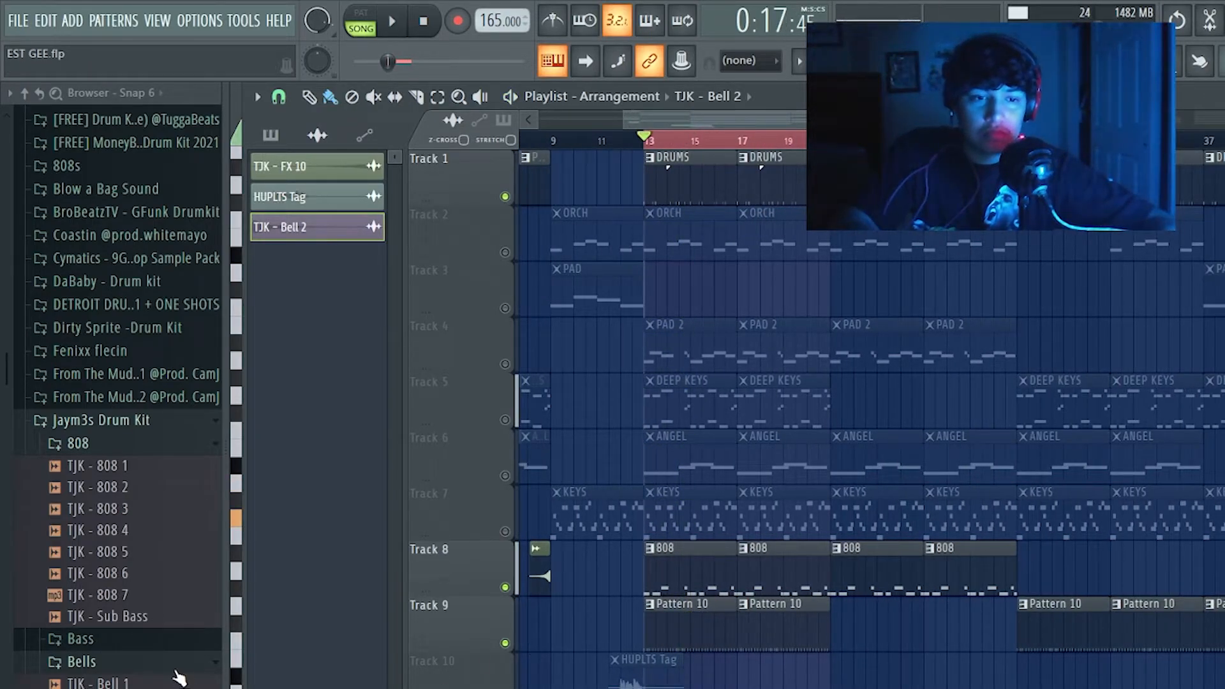
Add the TJK - Bell 1 sample to the playlist at bar 13 and play it with the drums and 808
{"action": "left_click", "coordinate": [156, 684]}
{"action": "key", "text": "Down"}
{"action": "key", "text": "Down"}
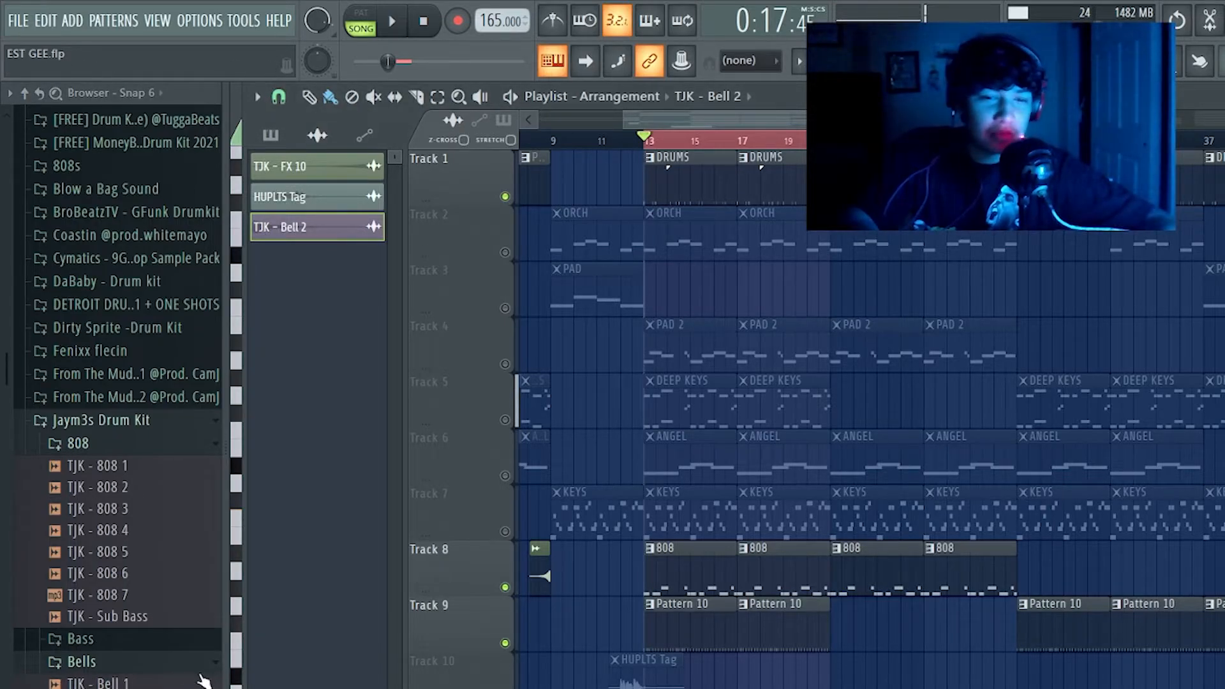
{"action": "left_click", "coordinate": [106, 684]}
{"action": "left_click_drag", "start_coordinate": [106, 684], "coordinate": [317, 257]}
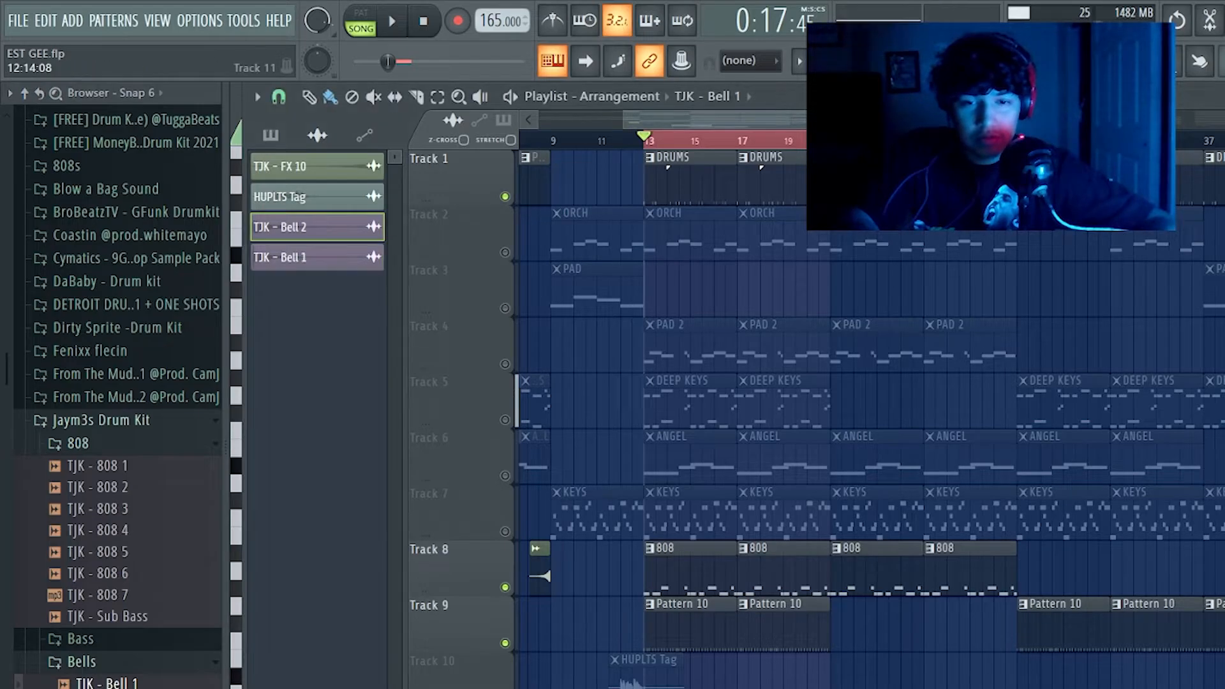
{"action": "key", "text": "space"}
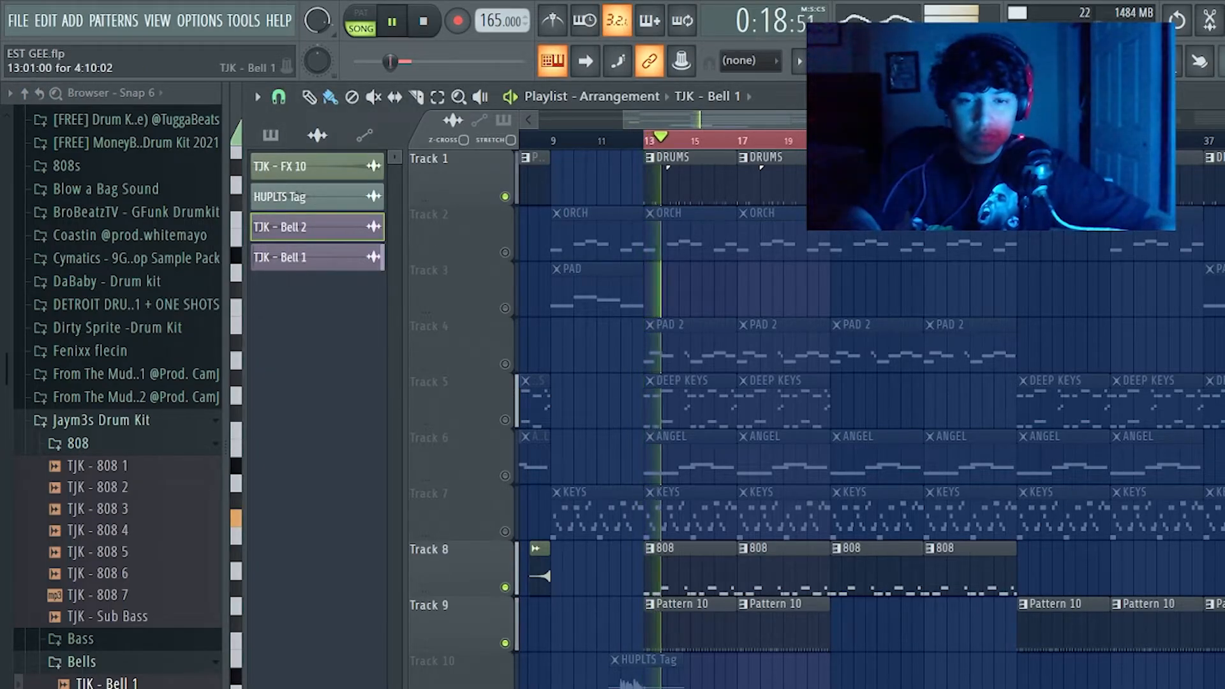
Turn down the TJK - Bell 1 sample in its channel settings while the beat plays, and stop playback
{"action": "double_click", "coordinate": [300, 257]}
{"action": "left_click_drag", "start_coordinate": [650, 200], "coordinate": [649, 223]}
{"action": "left_click", "coordinate": [788, 167]}
{"action": "scroll", "coordinate": [697, 361], "scroll_direction": "down", "scroll_amount": 3}
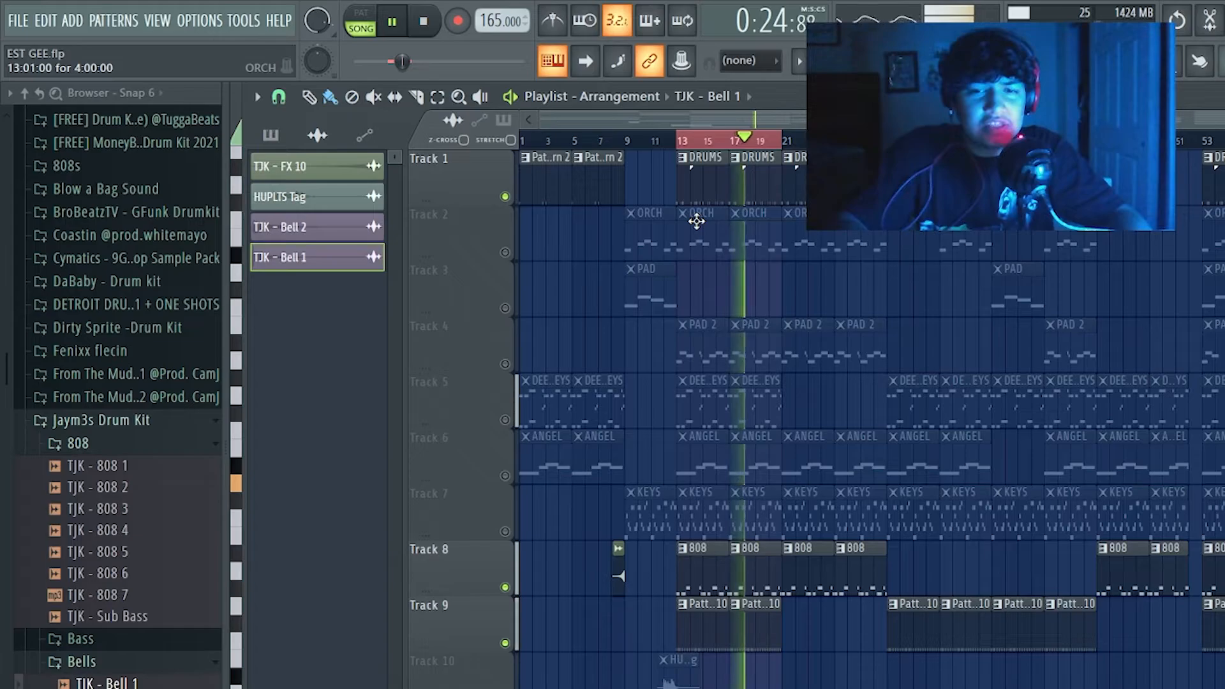
{"action": "scroll", "coordinate": [516, 495], "scroll_direction": "up", "scroll_amount": 2}
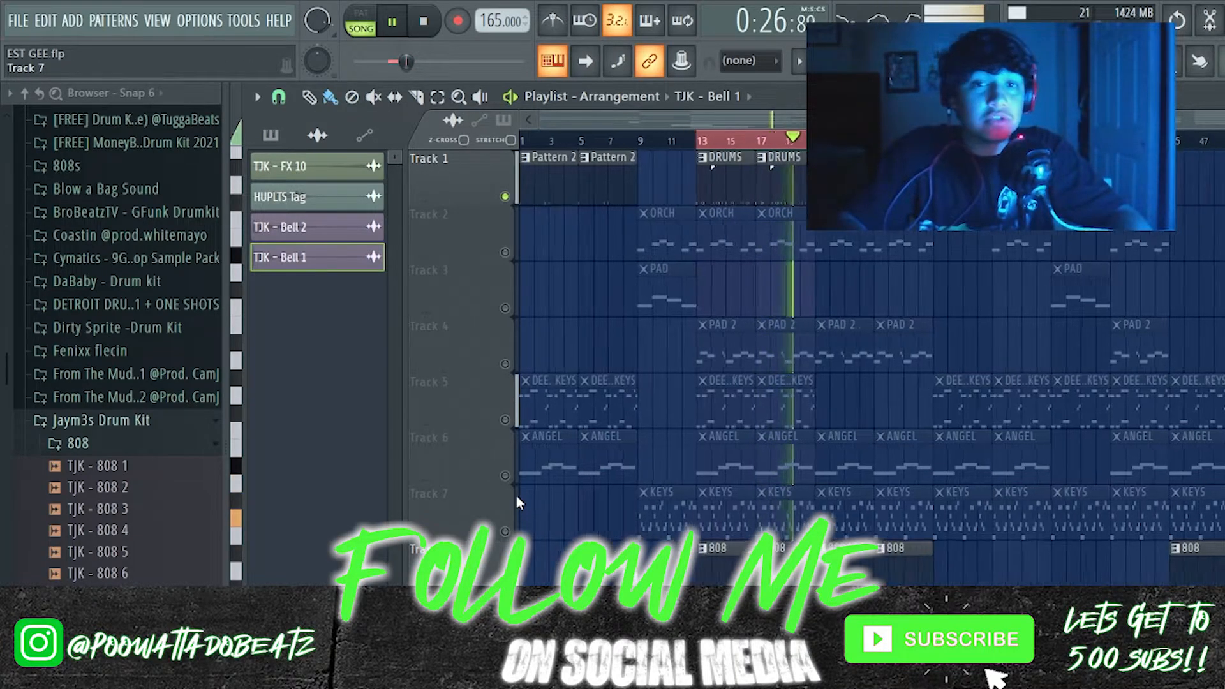
{"action": "scroll", "coordinate": [613, 584], "scroll_direction": "up", "scroll_amount": 2}
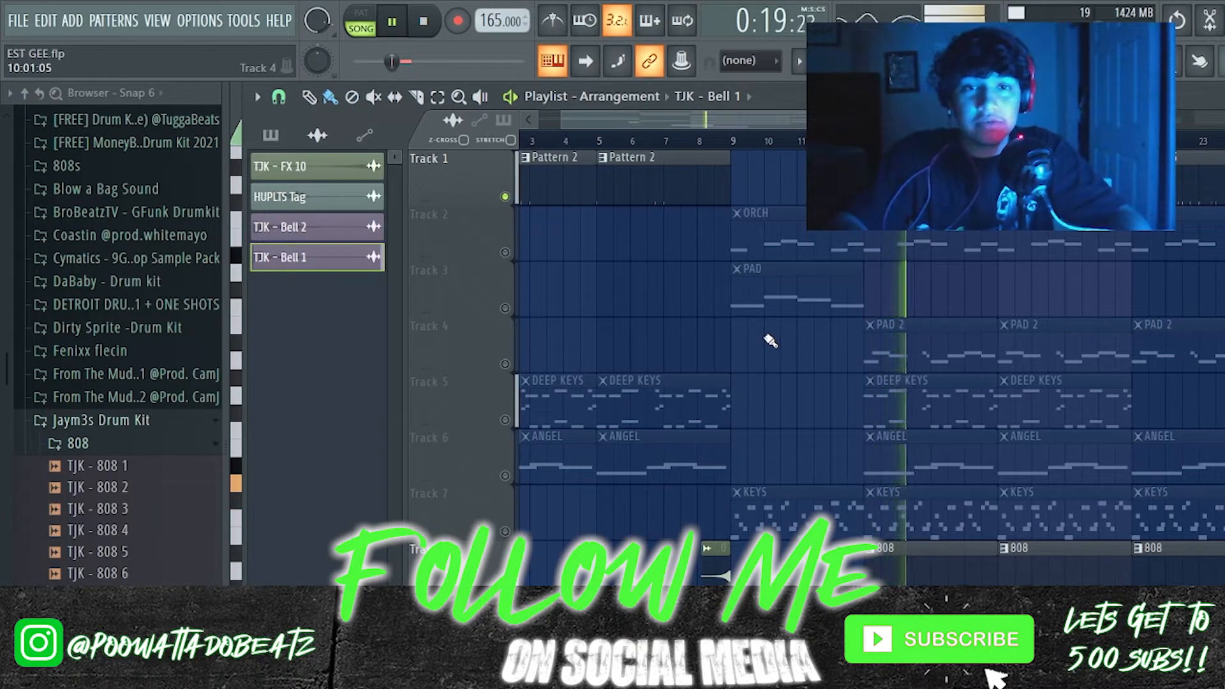
{"action": "key", "text": "space"}
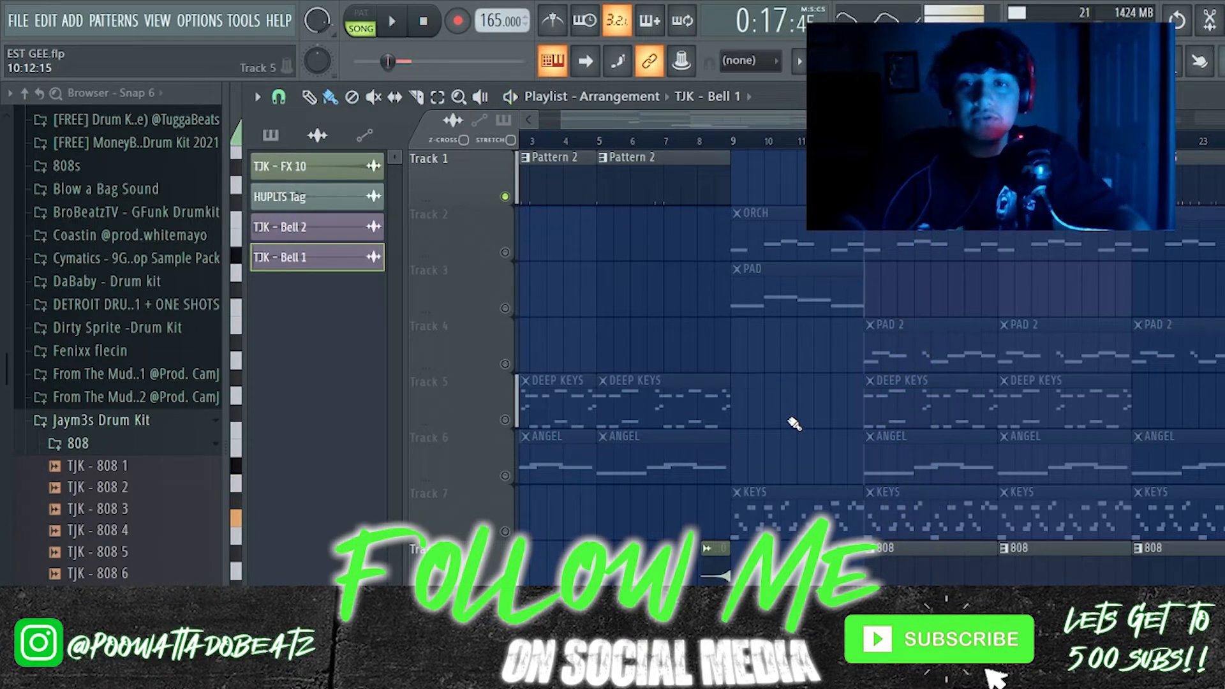
Unmute all playlist tracks and play the full arrangement from bar 1 with no clips selected
{"action": "right_click", "coordinate": [511, 200]}
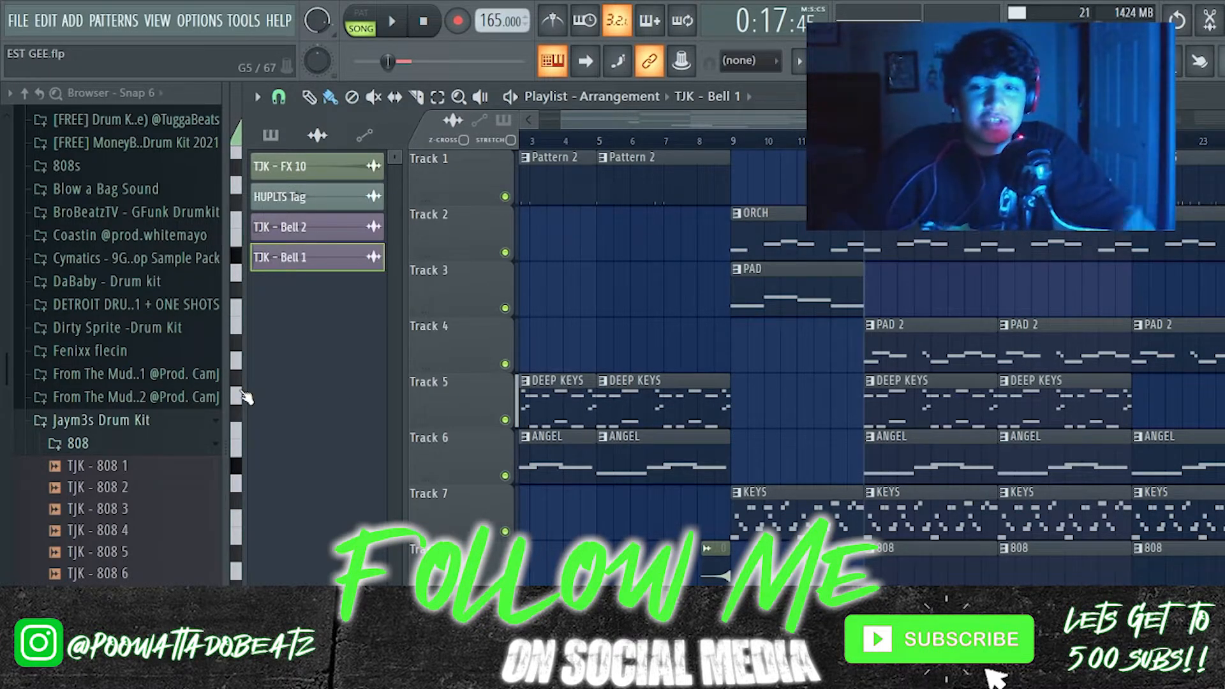
{"action": "left_click_drag", "start_coordinate": [1132, 141], "coordinate": [522, 140]}
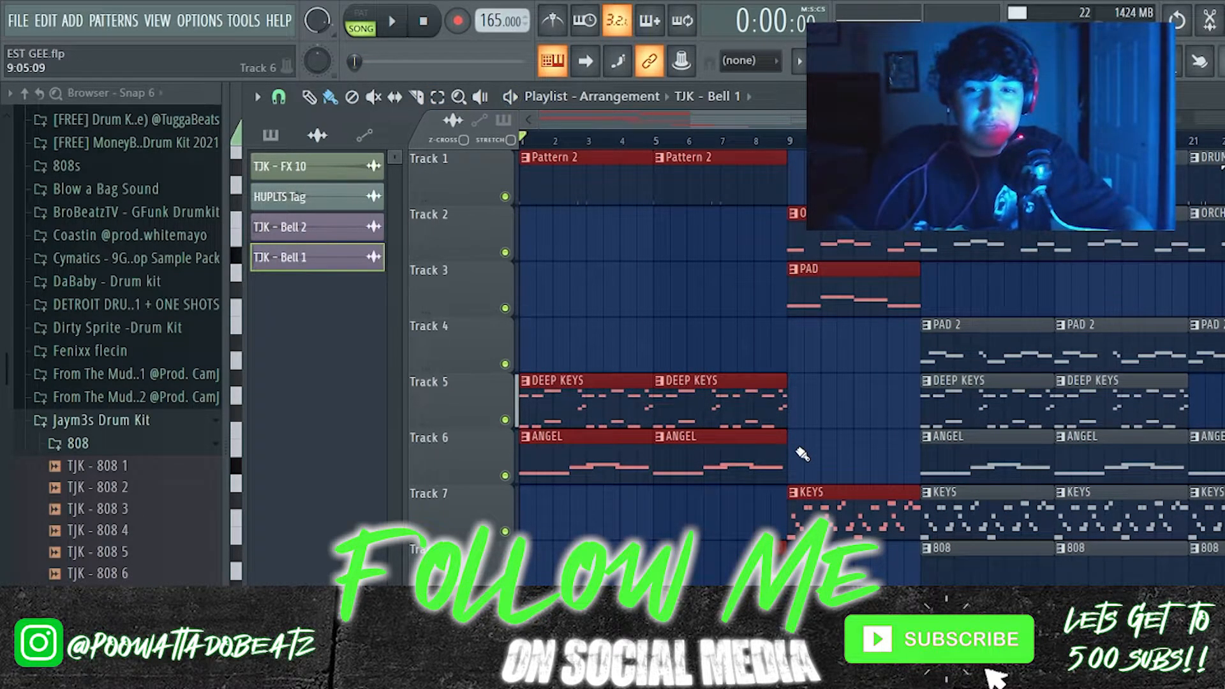
{"action": "scroll", "coordinate": [800, 455], "scroll_direction": "down", "scroll_amount": 4}
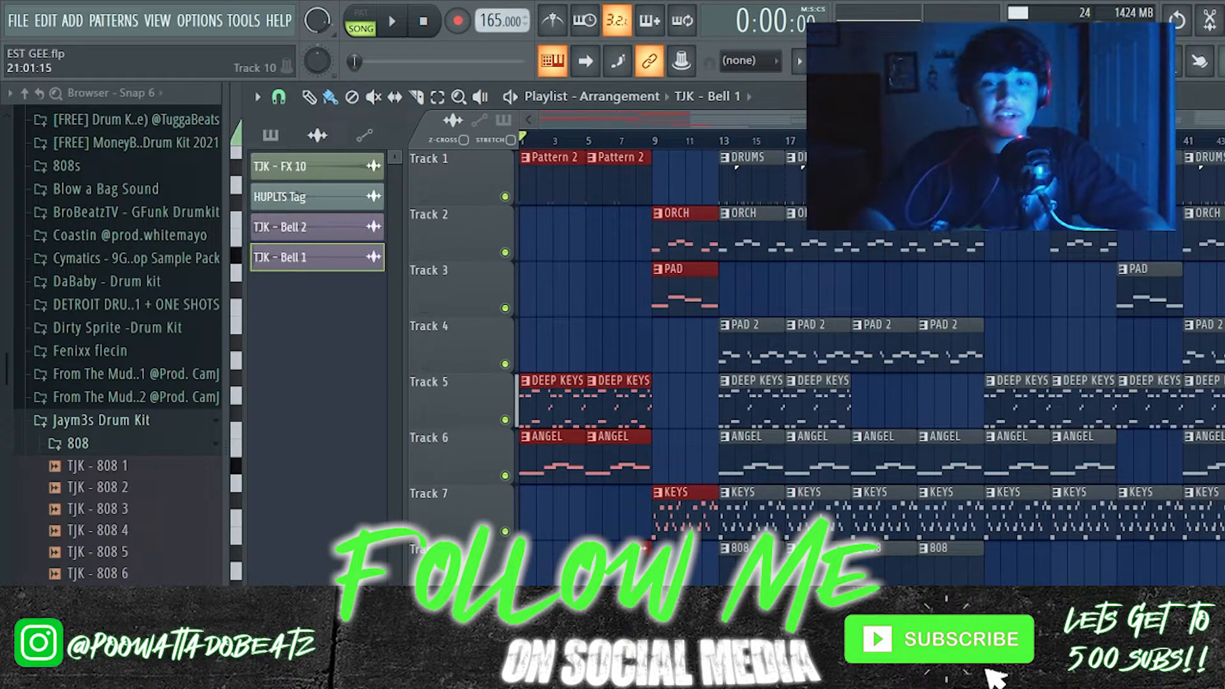
{"action": "scroll", "coordinate": [667, 511], "scroll_direction": "down", "scroll_amount": 2}
{"action": "left_click", "coordinate": [837, 688], "text": "ctrl"}
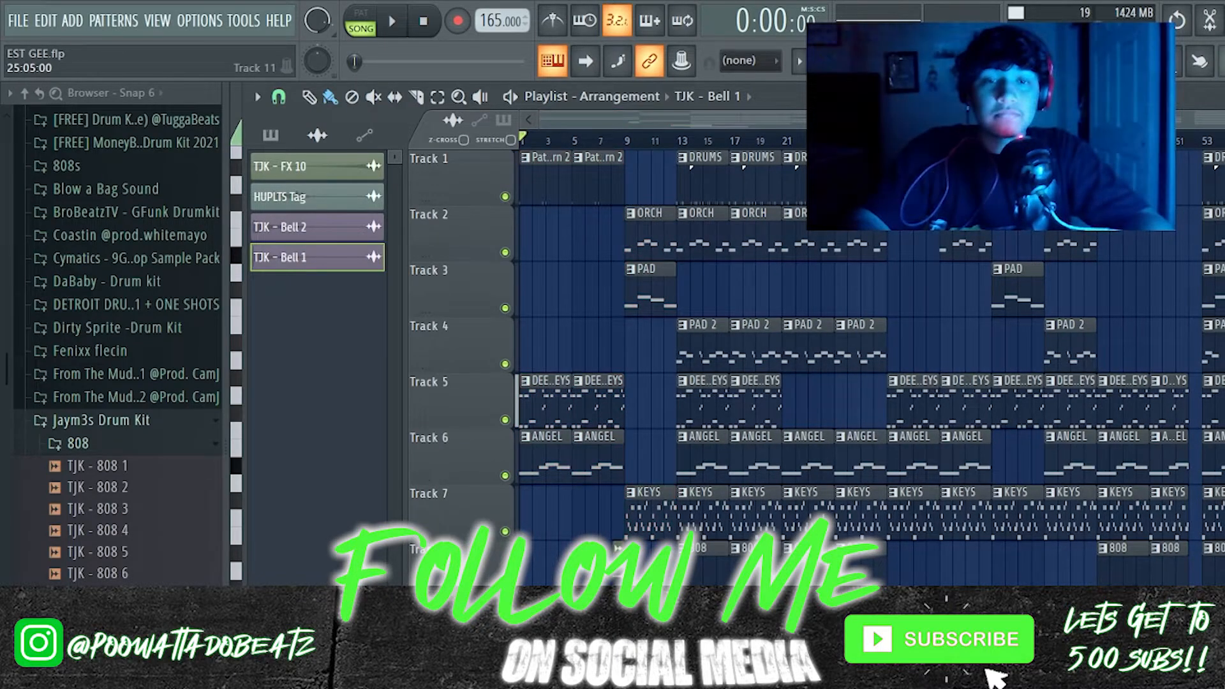
{"action": "key", "text": "space"}
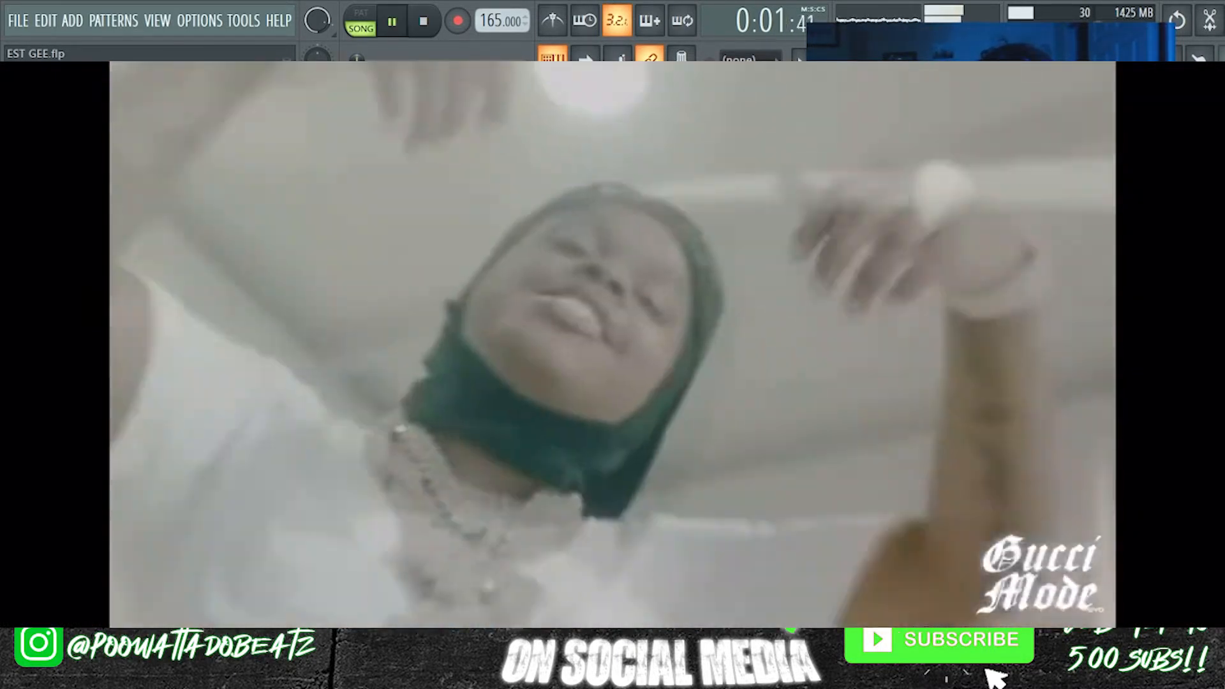